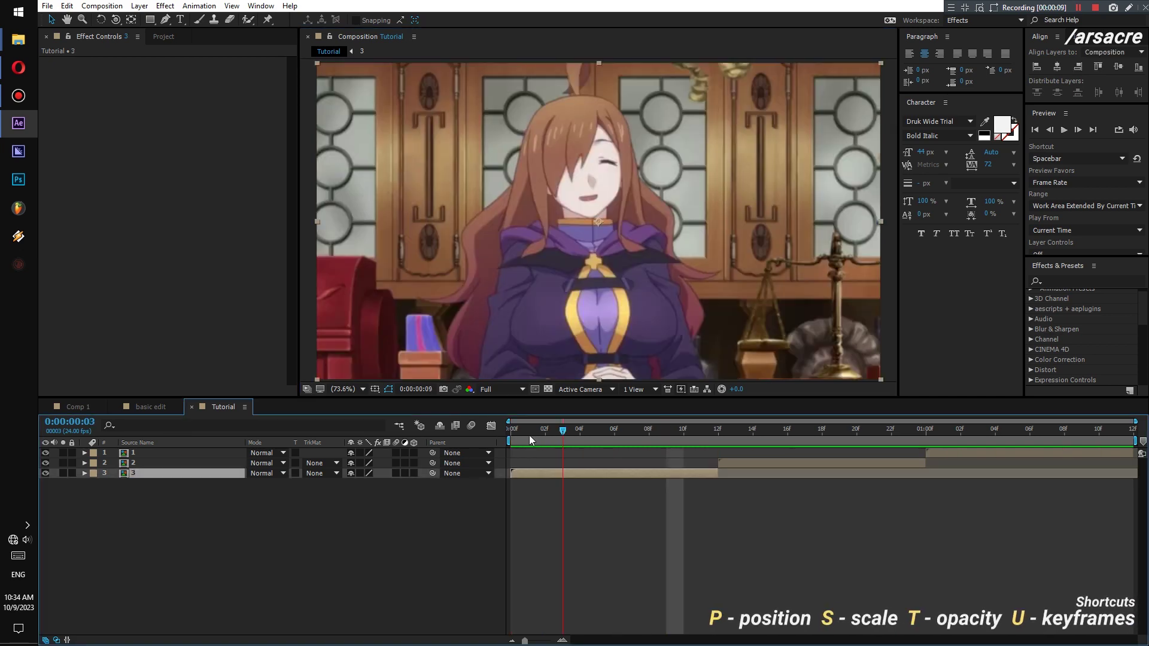
# Create a null object above layer 3 and trim its end to the 12f mark where layer 3's clip ends.
pyautogui.rightClick(365, 540)
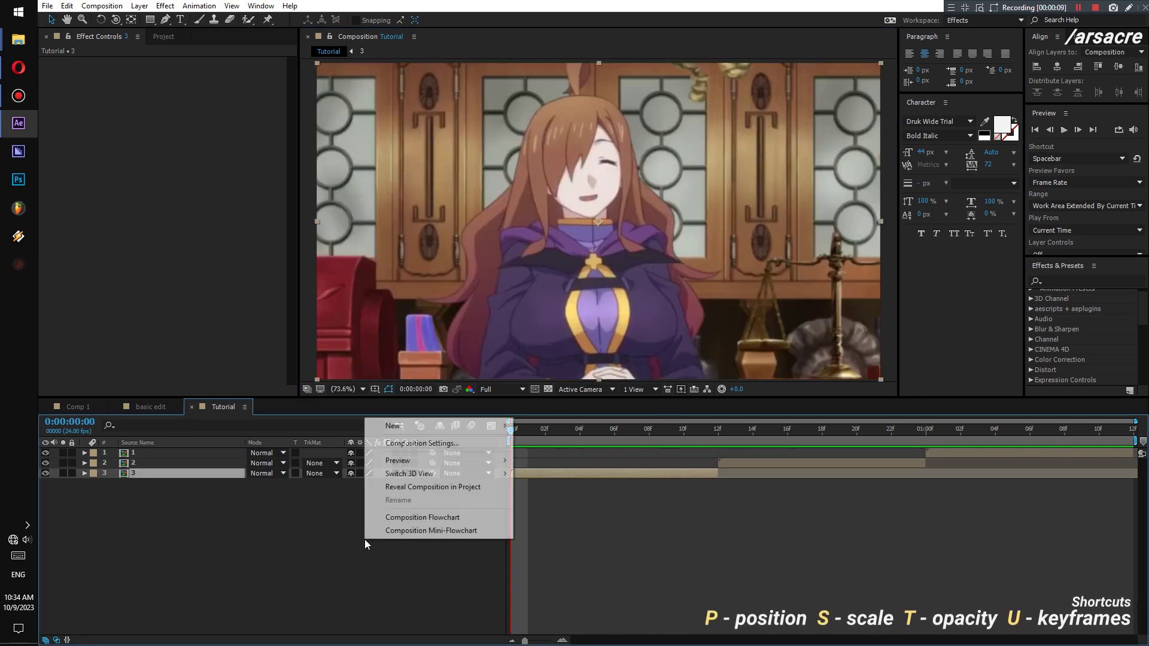
pyautogui.moveTo(407, 433)
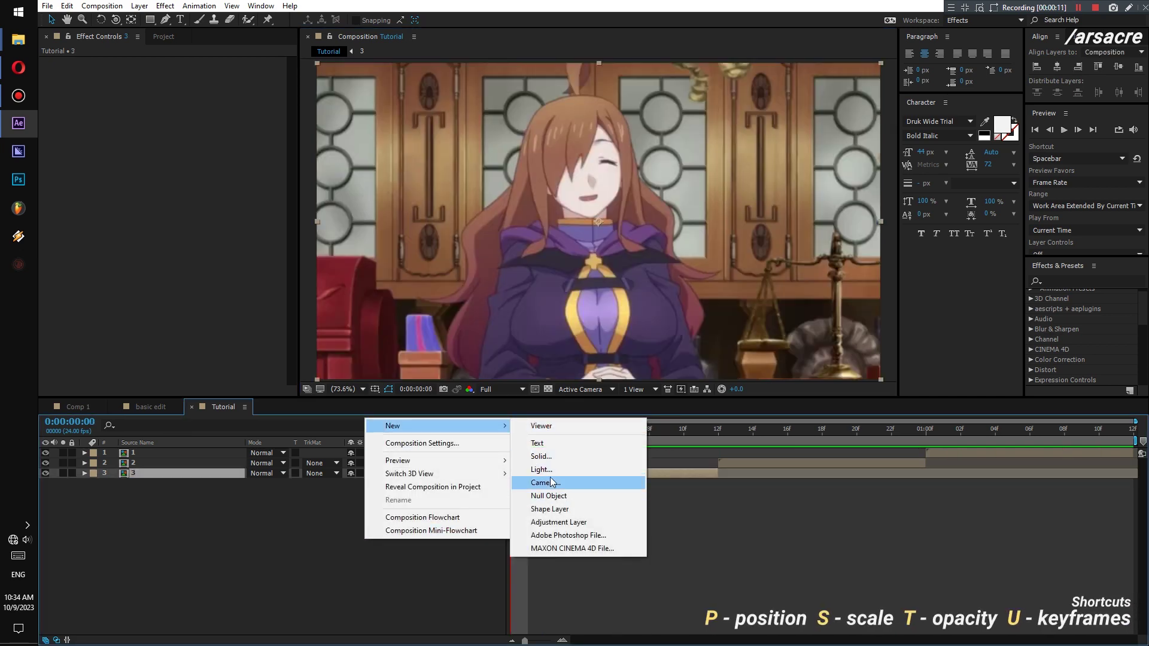
pyautogui.click(548, 496)
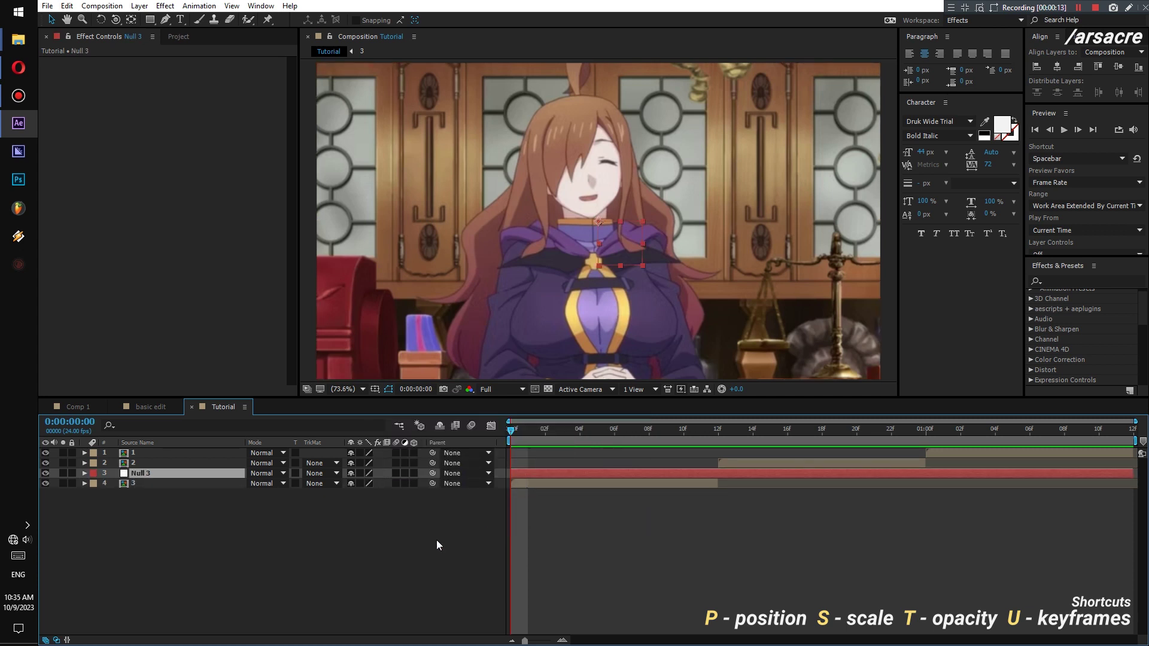
pyautogui.moveTo(1133, 472); pyautogui.dragTo(718, 473)
# Add a second null object above the first and trim its end to the 12f mark.
pyautogui.rightClick(595, 563)
pyautogui.moveTo(736, 448)
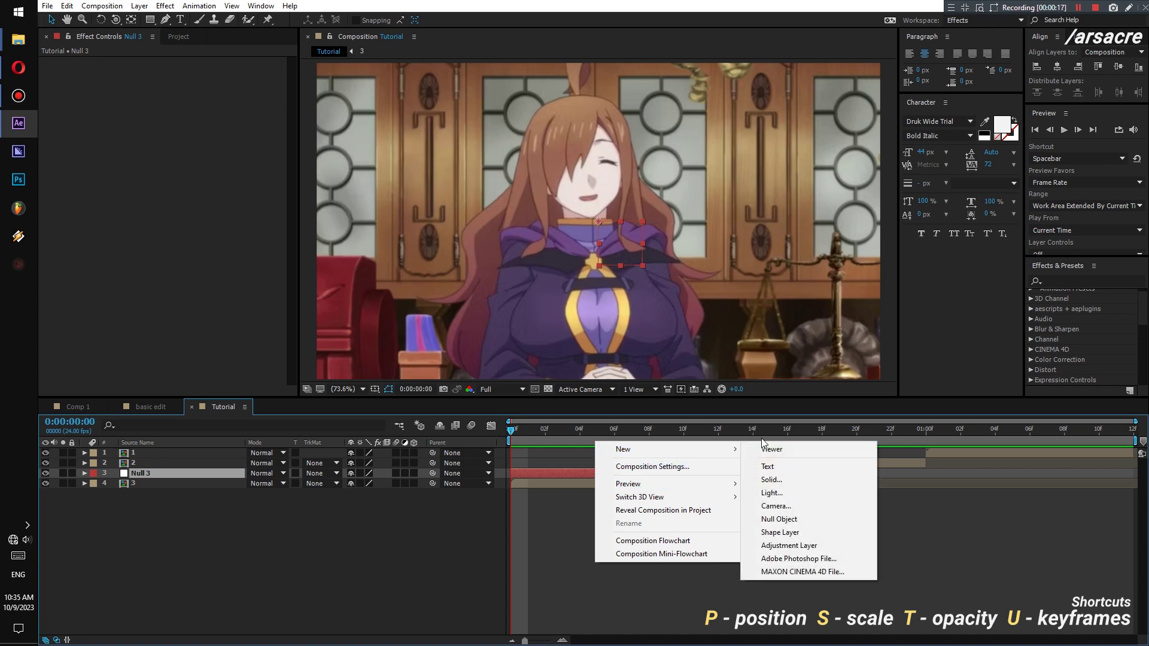
pyautogui.click(796, 507)
pyautogui.moveTo(1141, 477); pyautogui.dragTo(718, 475)
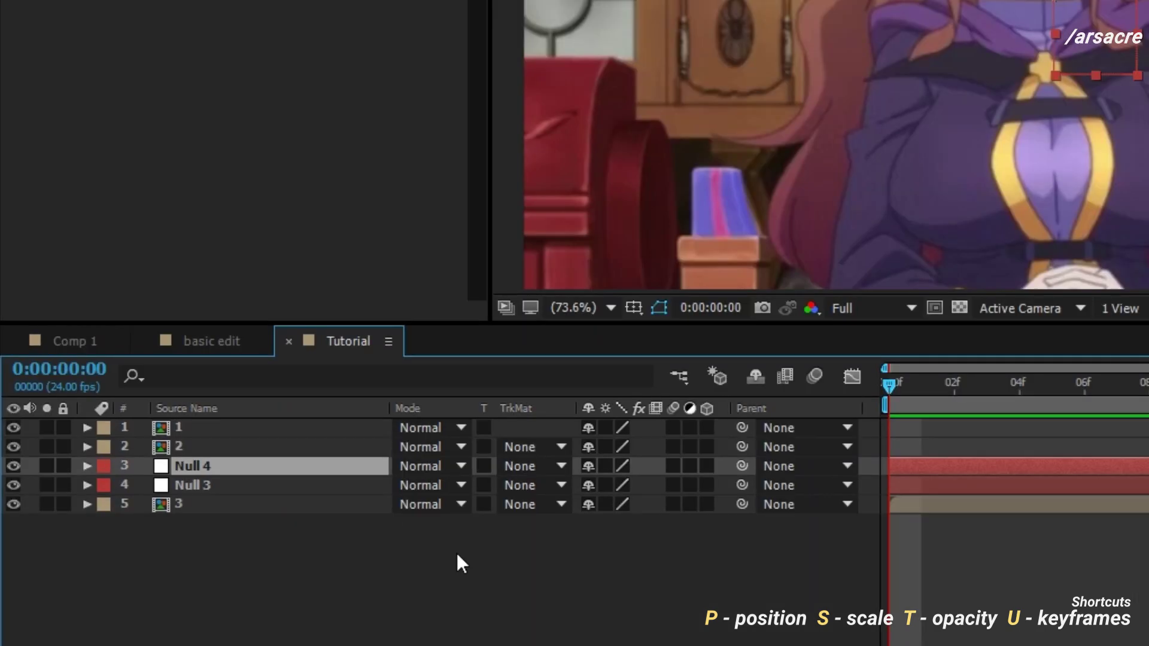
pyautogui.click(236, 523)
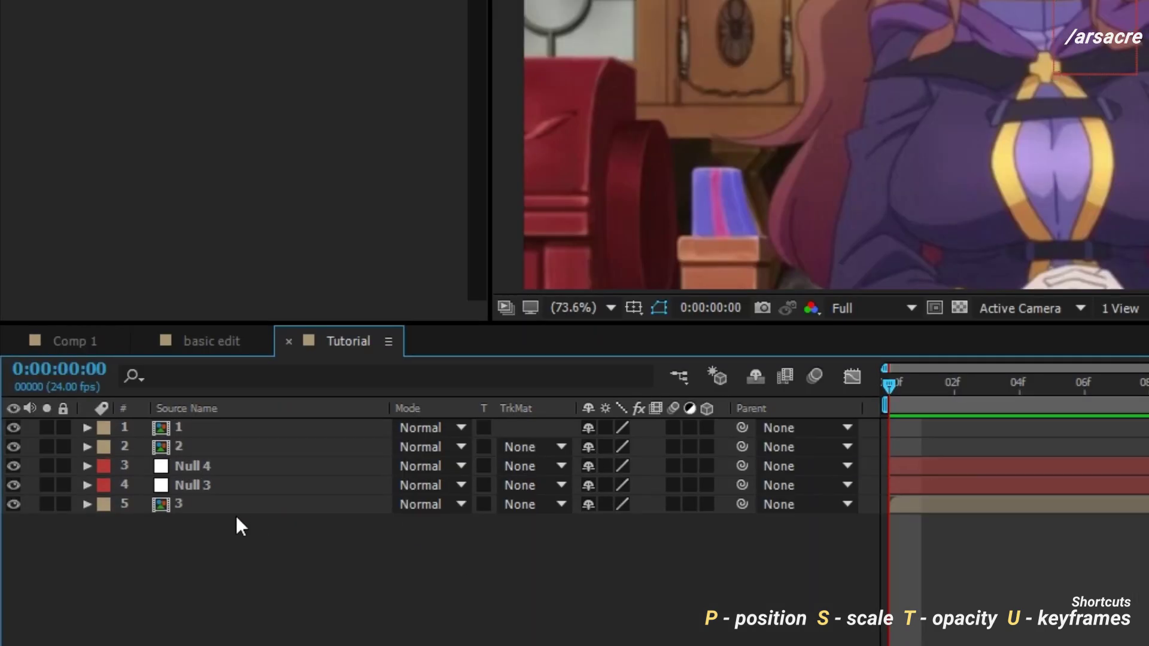
# Parent layer 3 to Null 3, and parent Null 3 to Null 4.
pyautogui.click(211, 504)
pyautogui.moveTo(742, 504); pyautogui.dragTo(200, 485)
pyautogui.moveTo(744, 485); pyautogui.dragTo(185, 470)
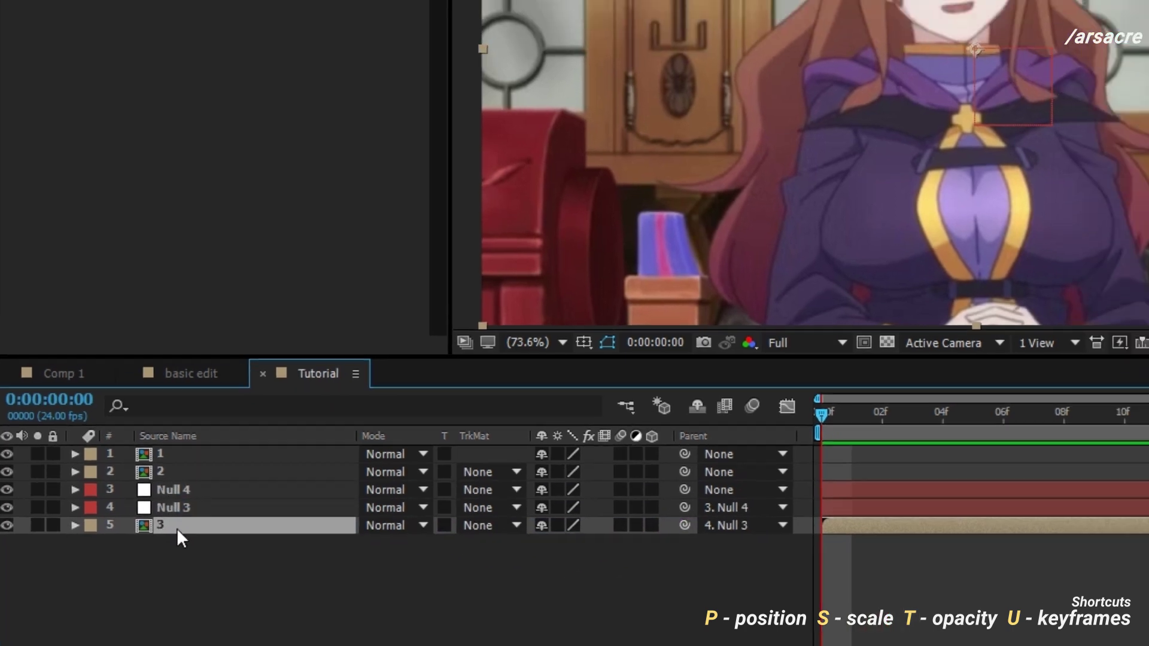
# Keyframe layer 3's scale, placing the original keyframe at 12f and setting an unlinked horizontal scale of 322.8% at frame 0.
pyautogui.press('s')
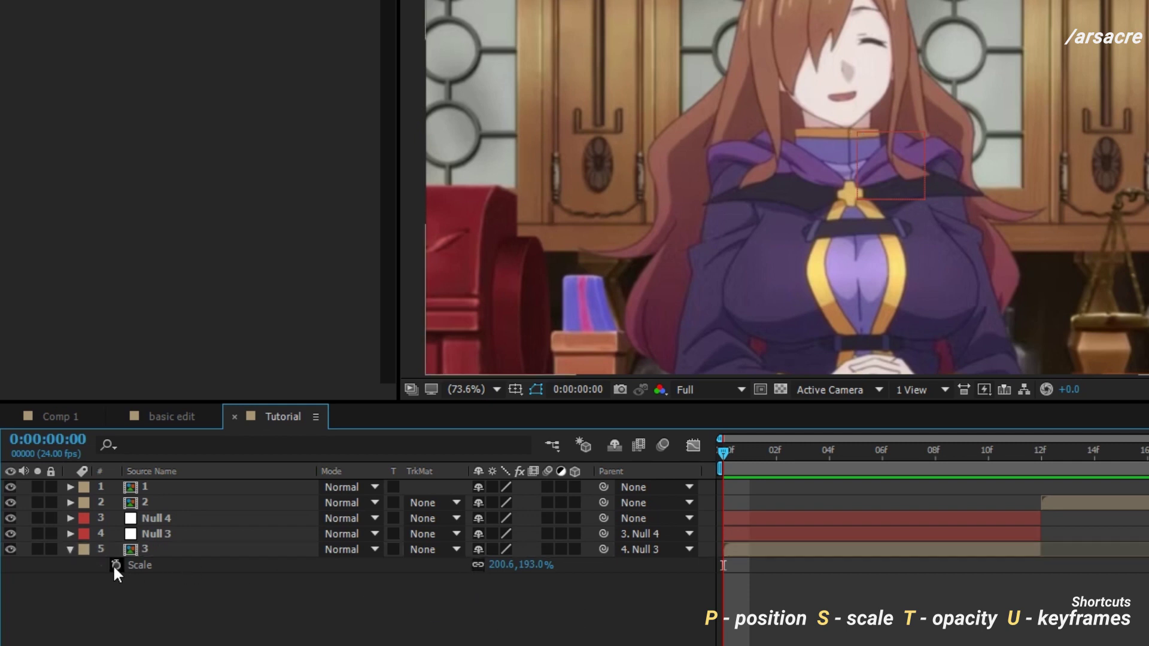
pyautogui.click(116, 565)
pyautogui.moveTo(724, 565); pyautogui.dragTo(1036, 571)
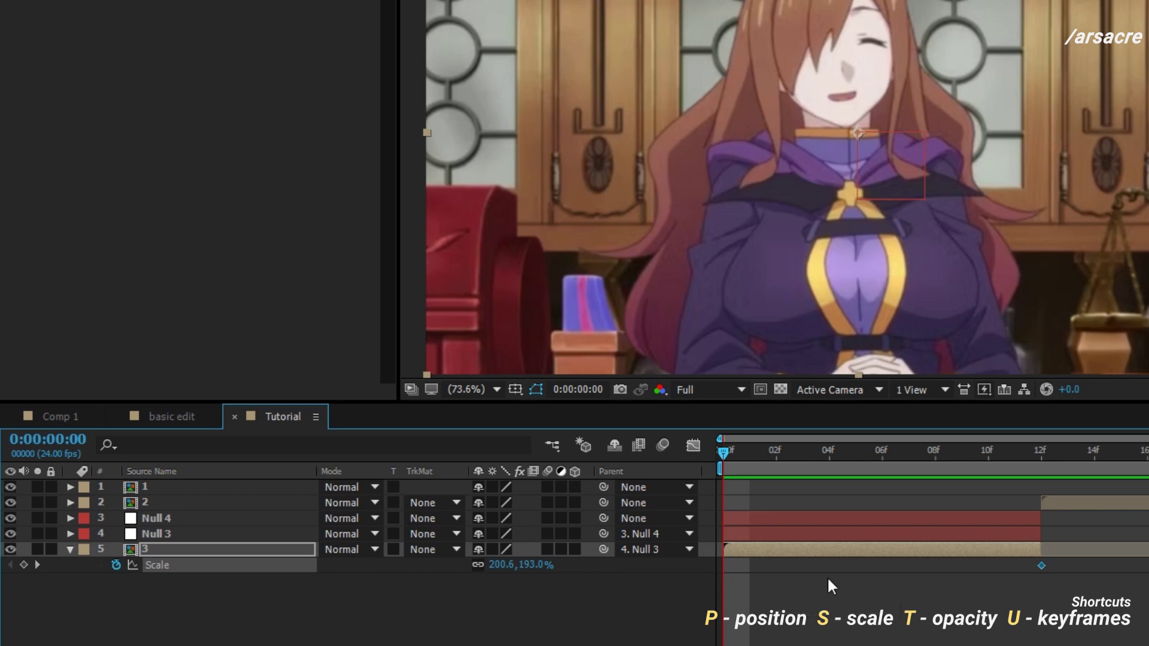
pyautogui.click(477, 564)
pyautogui.moveTo(500, 565); pyautogui.dragTo(772, 573)
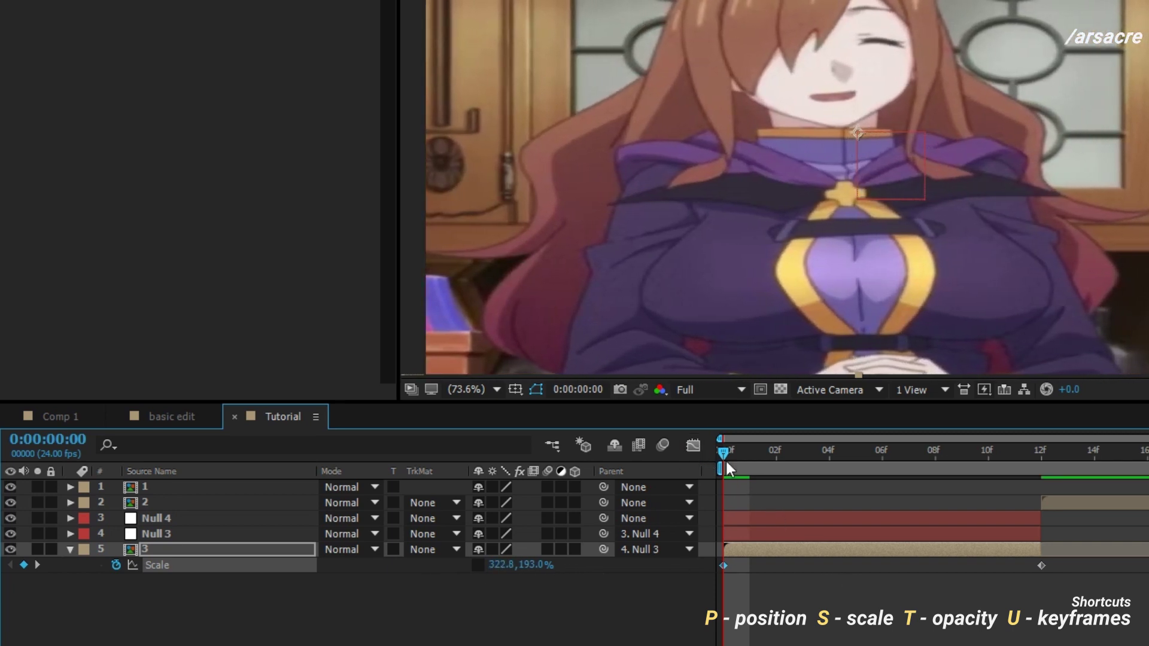
# Select layer 3's two scale keyframes and display them as a value graph in the Graph Editor.
pyautogui.moveTo(1063, 568); pyautogui.dragTo(695, 592)
pyautogui.click(694, 446)
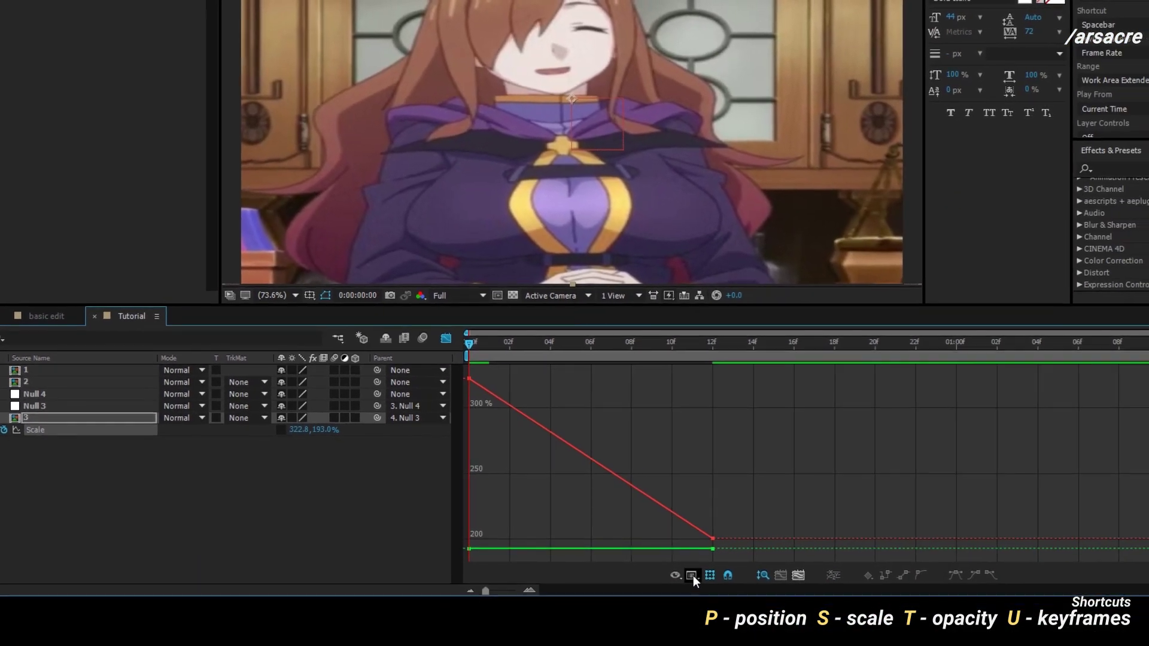
pyautogui.click(693, 576)
pyautogui.click(745, 370)
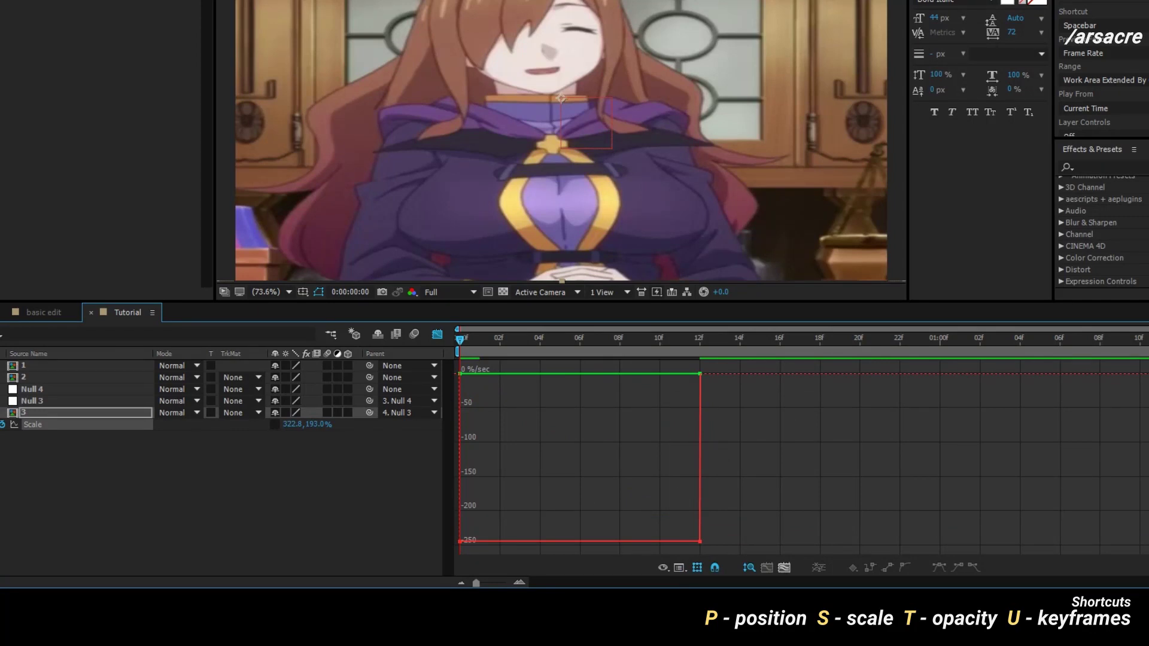
pyautogui.click(680, 568)
pyautogui.click(712, 420)
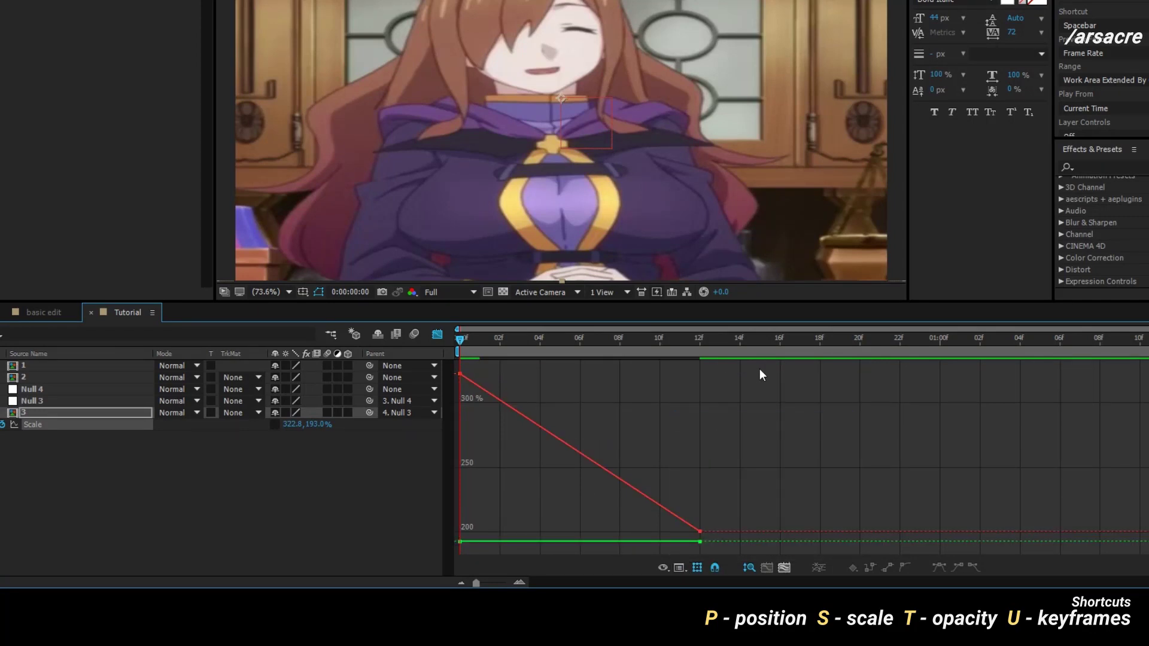
# Apply Easy Ease to all of layer 3's scale keyframes.
pyautogui.moveTo(767, 363); pyautogui.dragTo(401, 568)
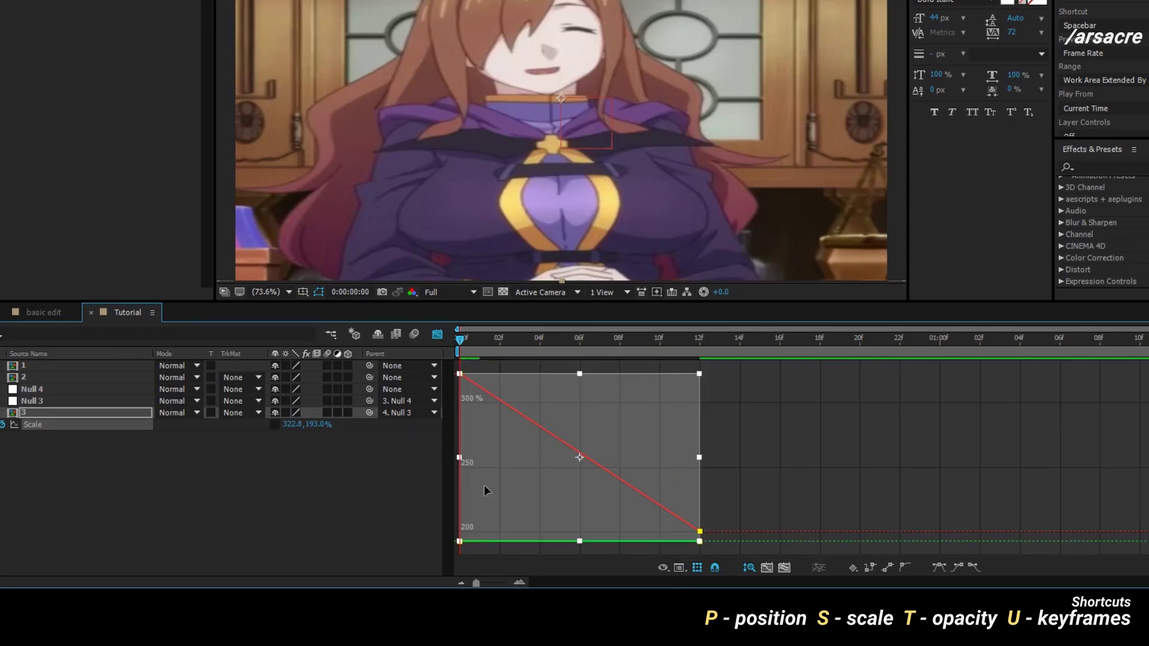
pyautogui.click(938, 567)
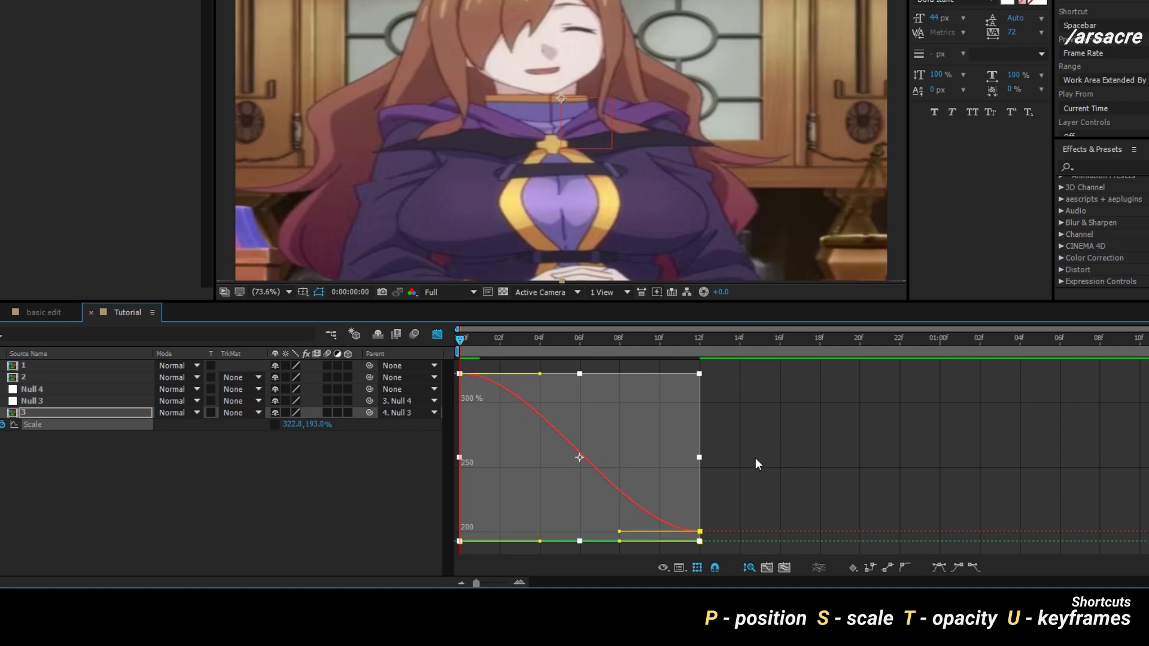
pyautogui.click(710, 443)
# Reshape the horizontal scale curve with a steep downward start handle and a raised end handle, preview the motion, and close the Graph Editor.
pyautogui.click(460, 373)
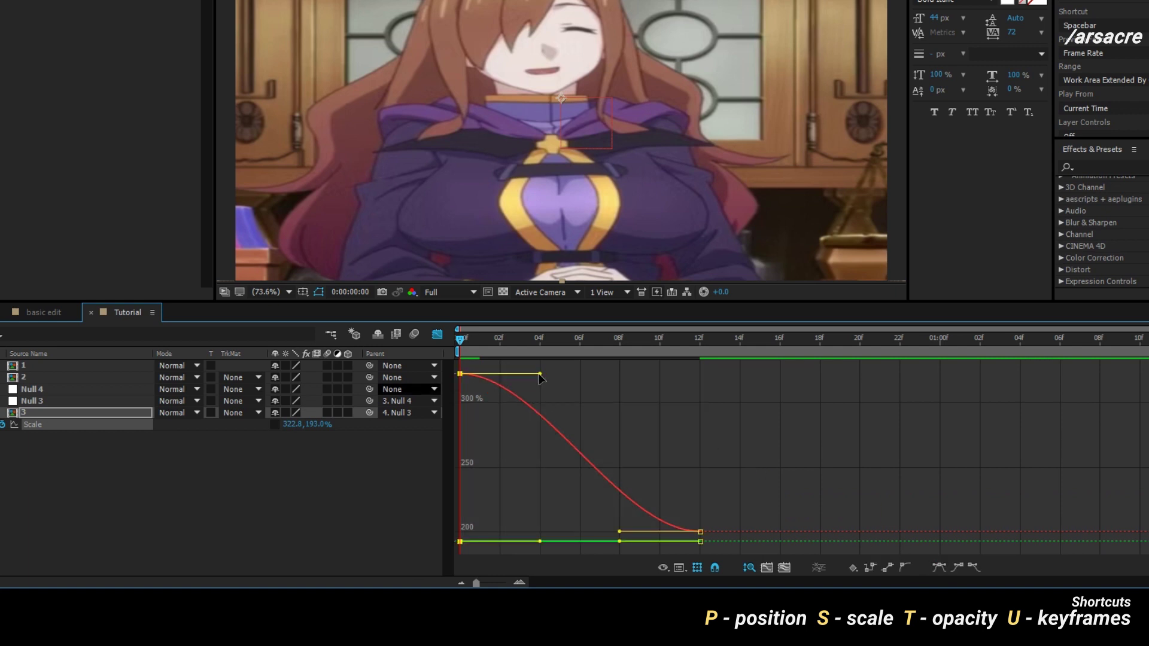
pyautogui.moveTo(538, 374); pyautogui.dragTo(382, 572)
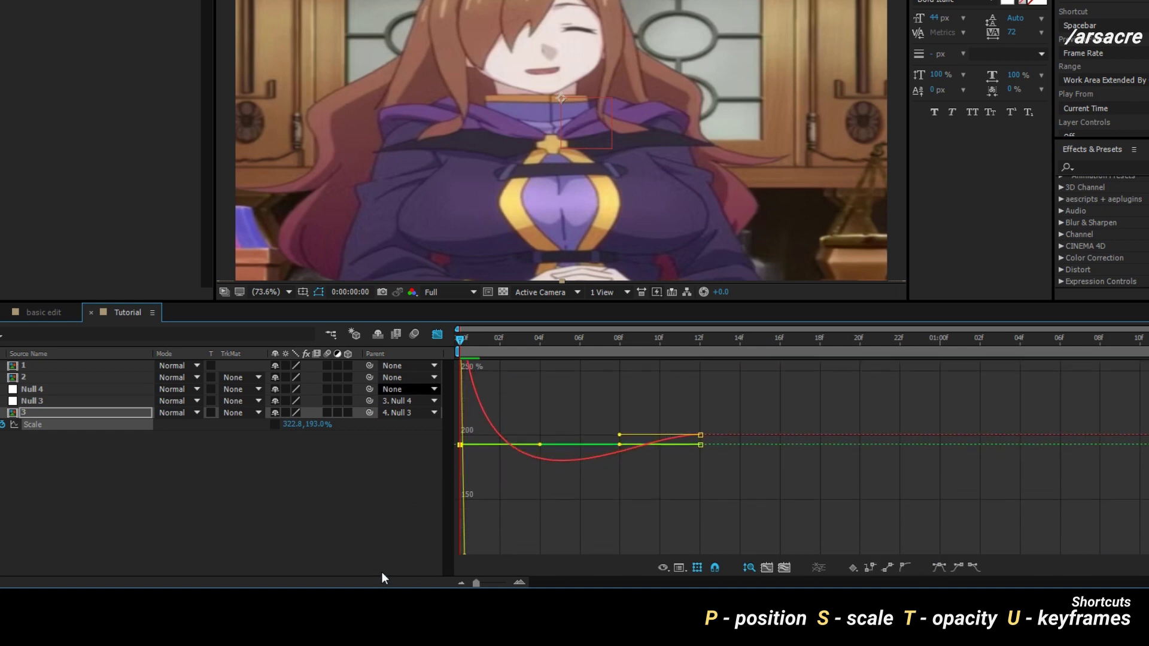
pyautogui.press('space')
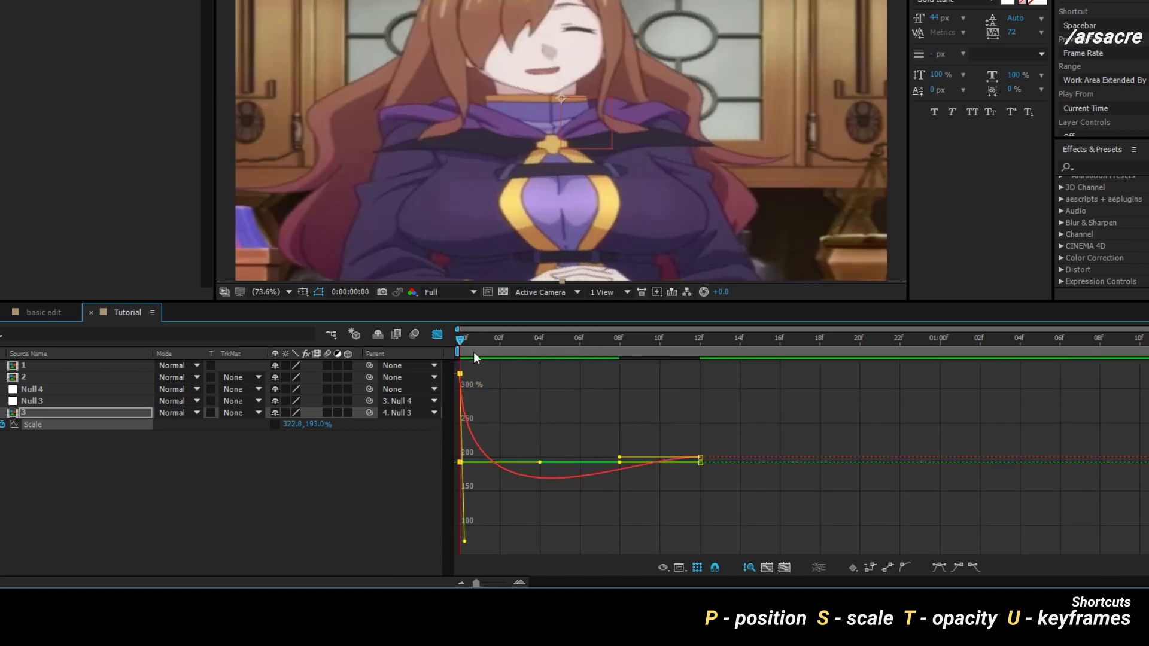
pyautogui.press('space')
pyautogui.moveTo(619, 457); pyautogui.dragTo(562, 412)
pyautogui.moveTo(468, 543); pyautogui.dragTo(463, 575)
pyautogui.press('space')
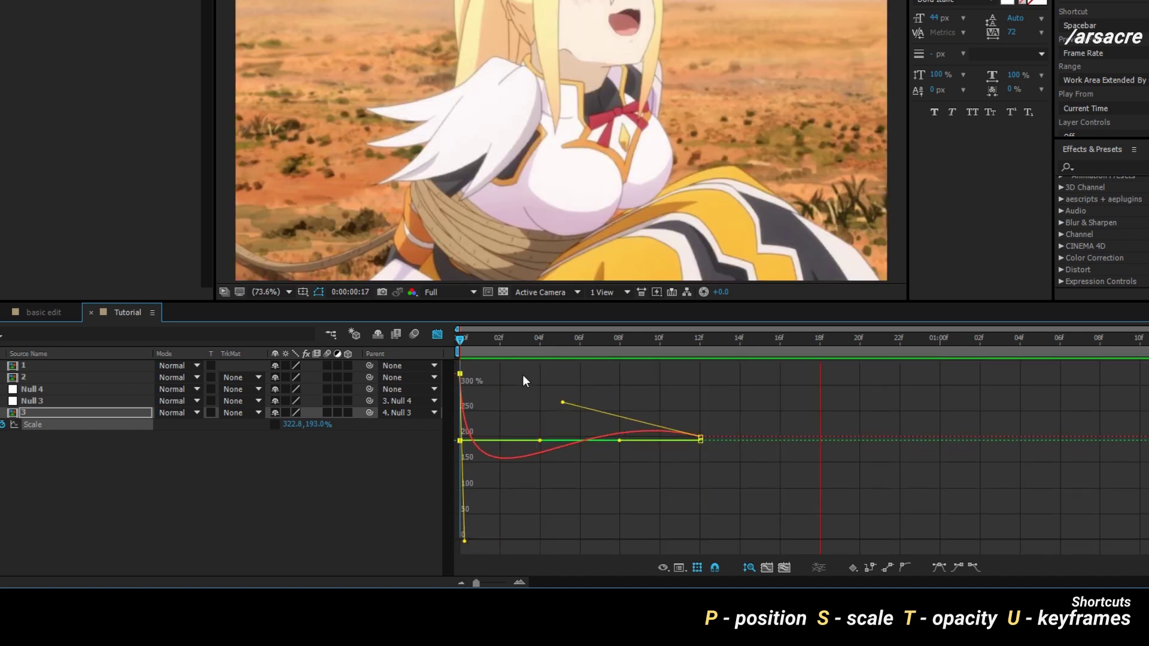
pyautogui.click(436, 332)
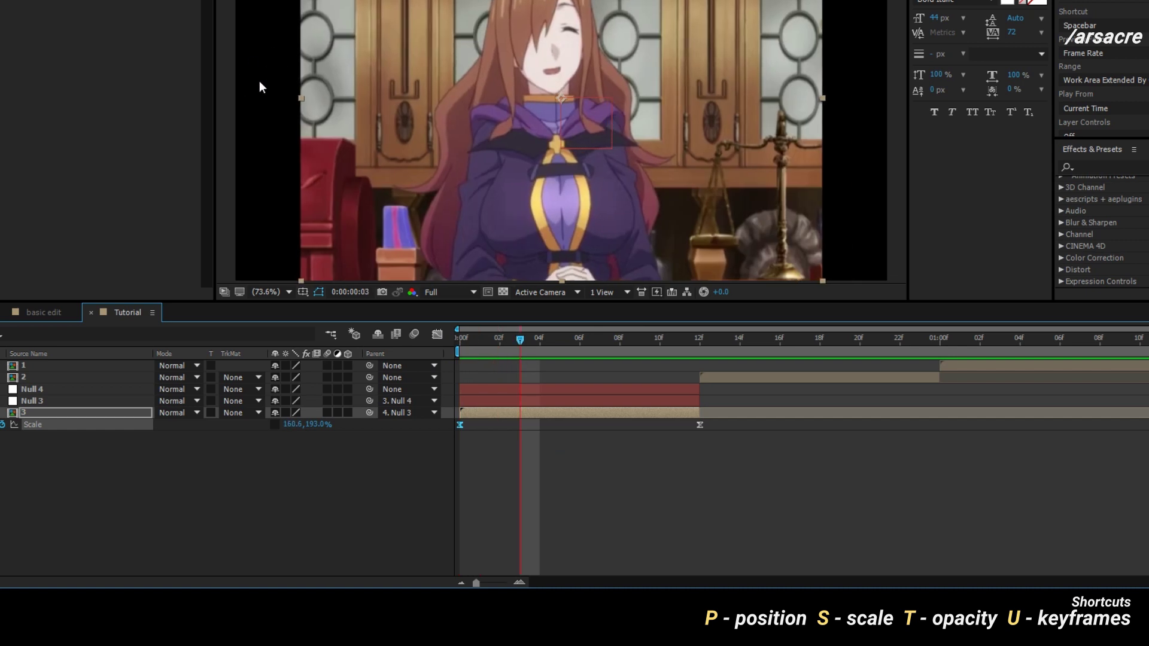
# Find the CC RepeTile effect by searching for "cc rep" and apply it to layer 3.
pyautogui.click(1094, 167)
pyautogui.write('cc ')
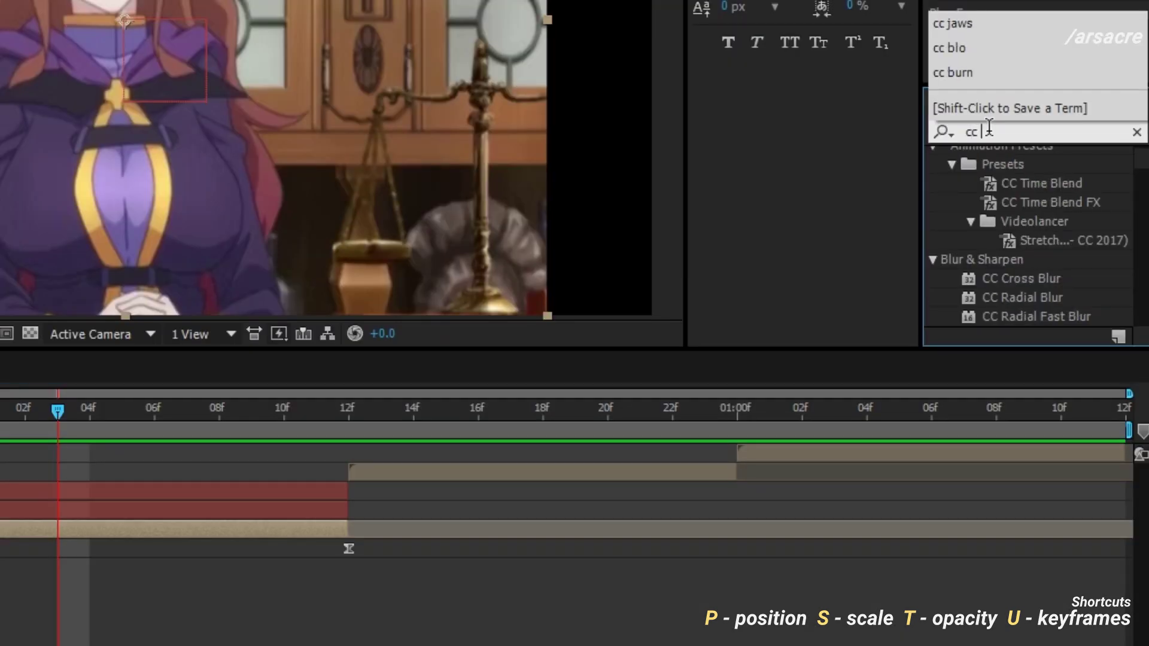
pyautogui.write('rep')
pyautogui.moveTo(1021, 175); pyautogui.dragTo(90, 509)
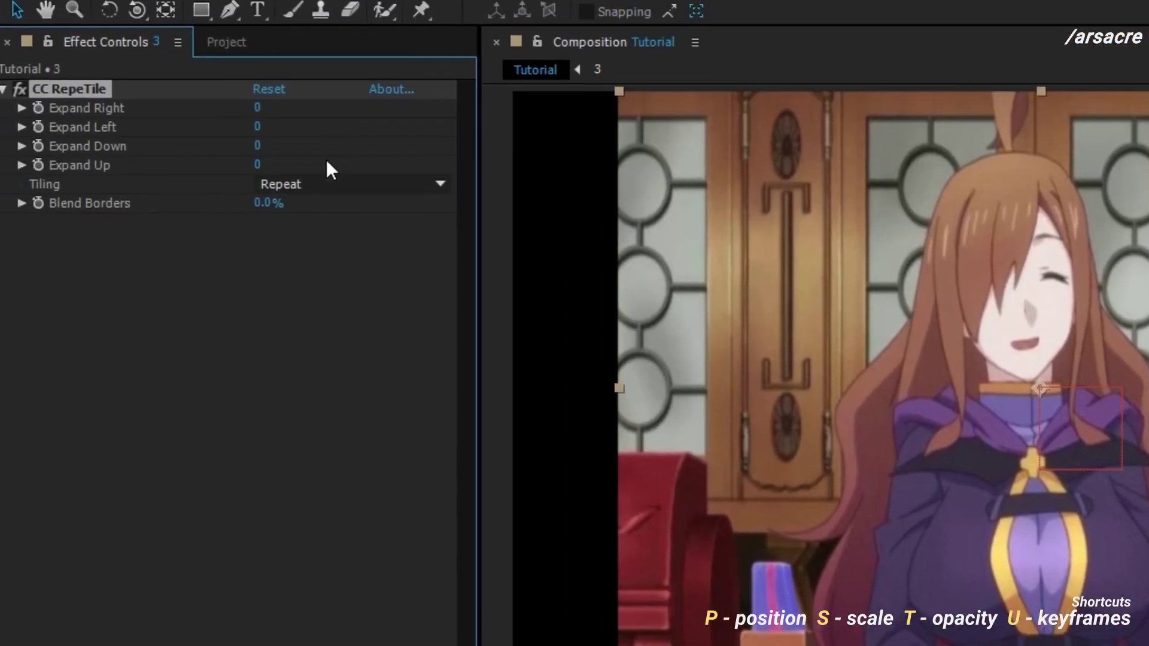
# Set CC RepeTile's tiling to Unfold with Expand Right and Expand Left at 200, and preview the result.
pyautogui.click(328, 186)
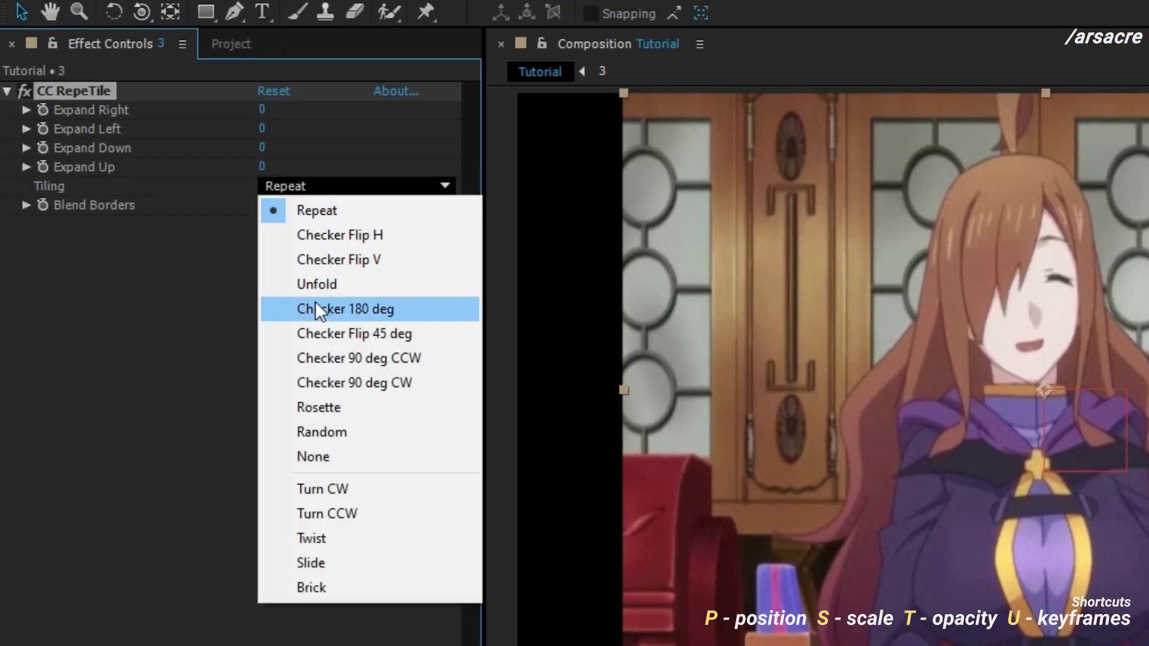
pyautogui.click(323, 285)
pyautogui.click(262, 109)
pyautogui.write('2')
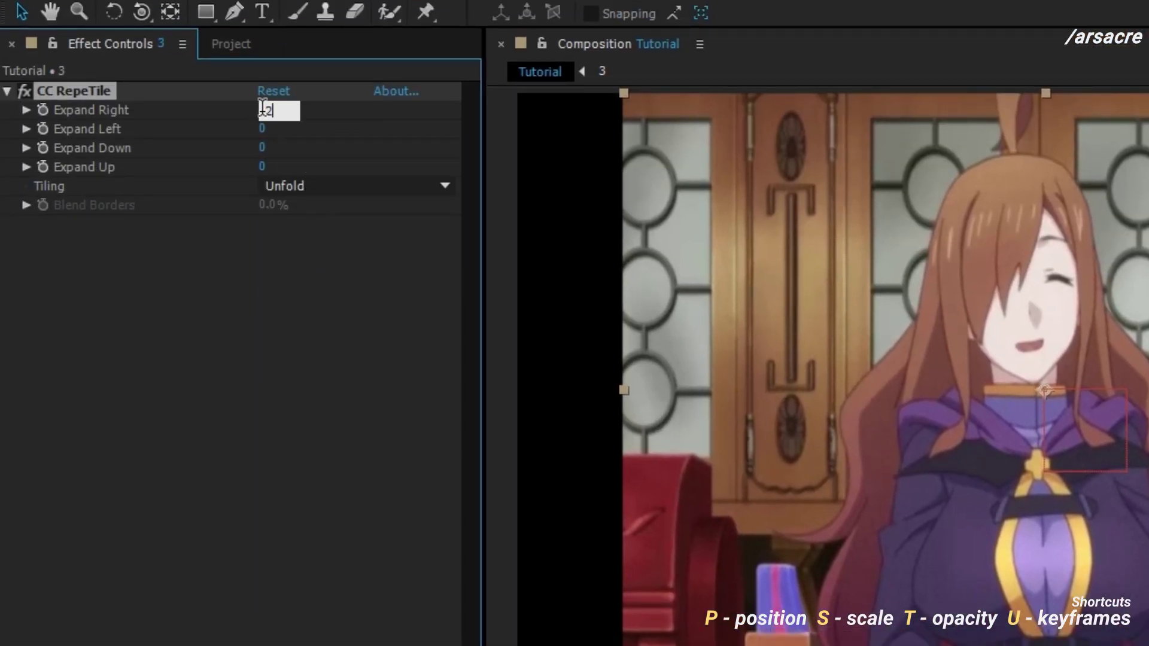
pyautogui.write('00')
pyautogui.press('Return')
pyautogui.click(262, 128)
pyautogui.write('2')
pyautogui.write('00')
pyautogui.press('Return')
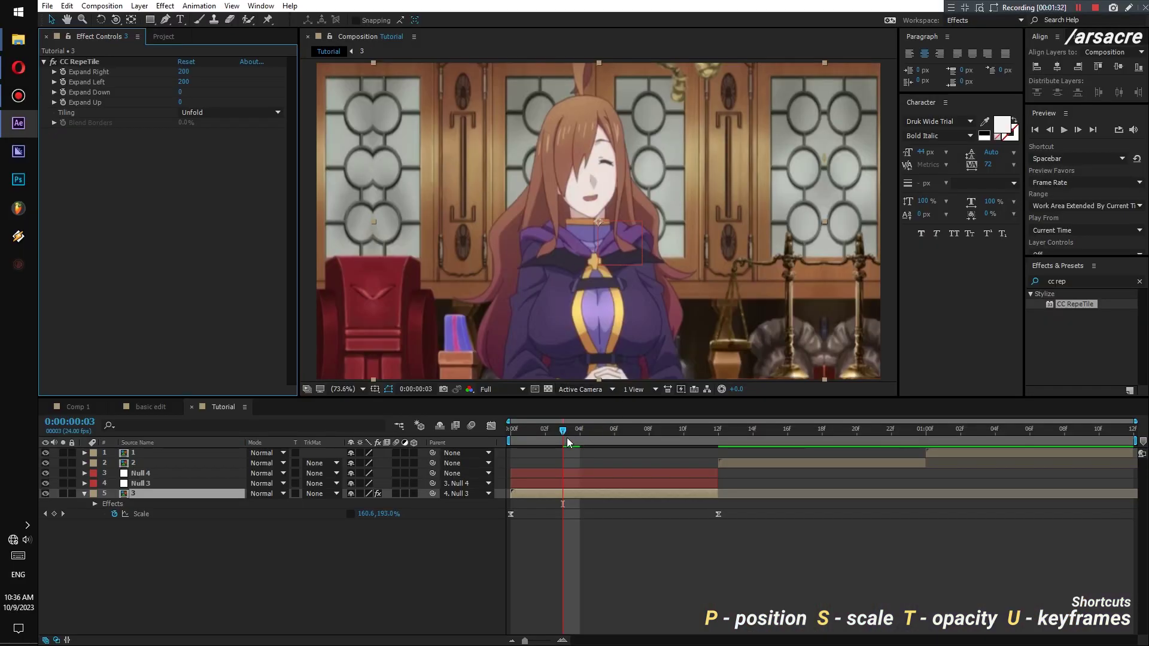
pyautogui.press('space')
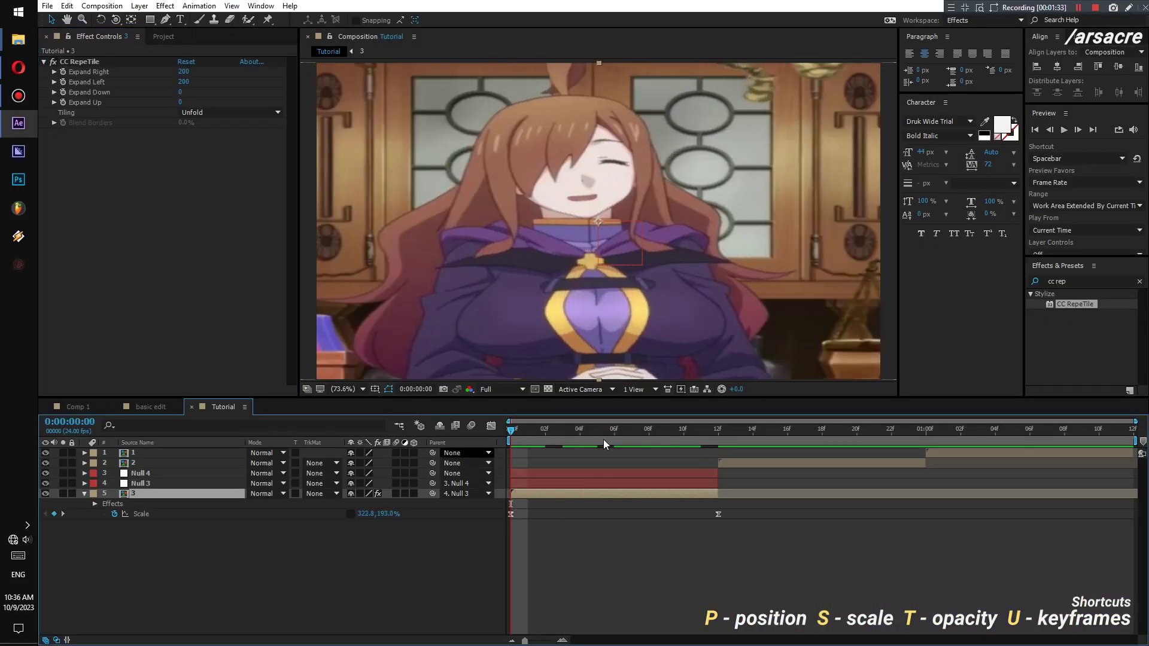
pyautogui.press('space')
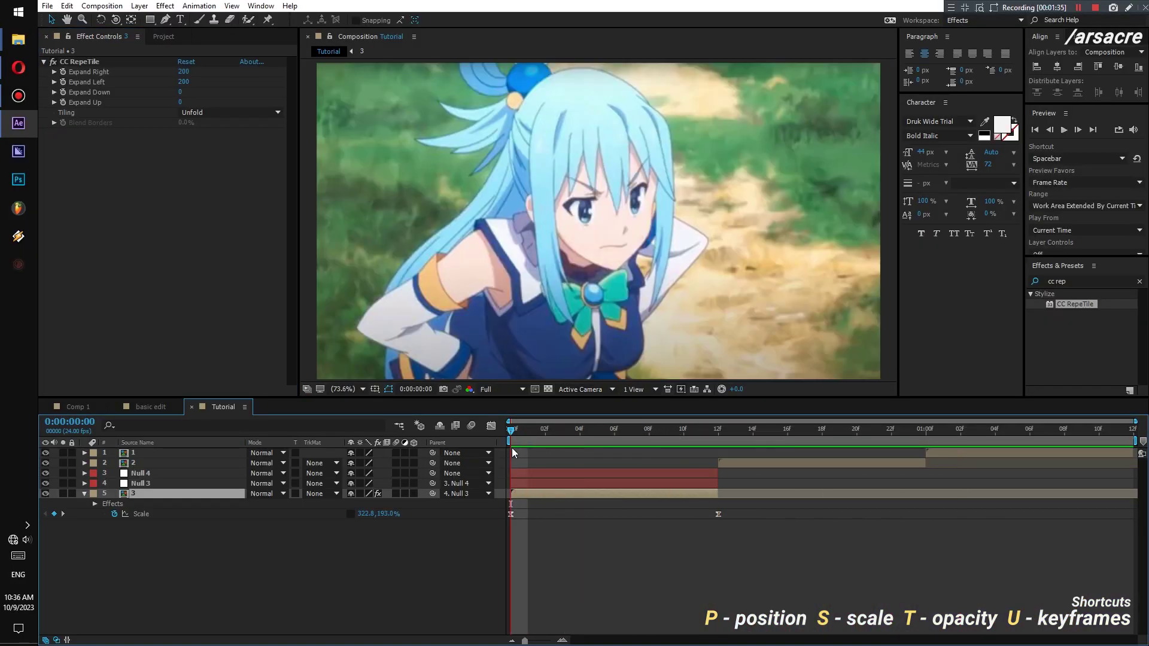
# Return to frame 0 and separate the dimensions of Null 3's position property.
pyautogui.moveTo(512, 432)
pyautogui.mouseDown()
pyautogui.moveTo(499, 434)
pyautogui.moveTo(524, 436)
pyautogui.mouseUp()
pyautogui.press('Home')
pyautogui.click(132, 483)
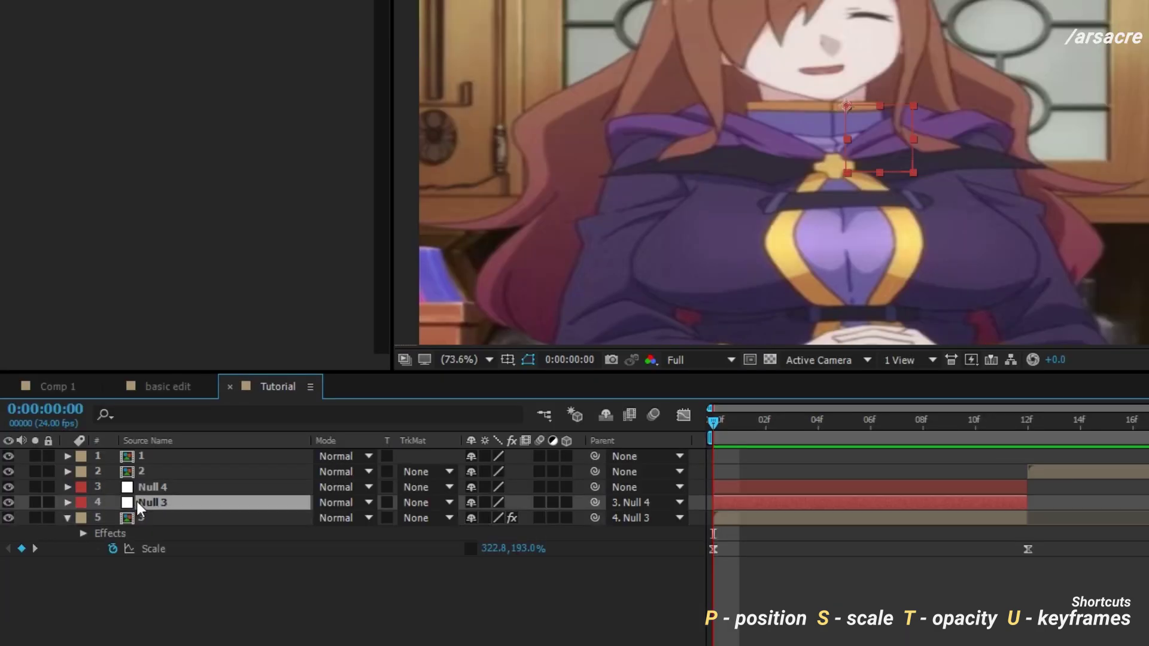
pyautogui.press('p')
pyautogui.click(176, 517)
pyautogui.rightClick(176, 517)
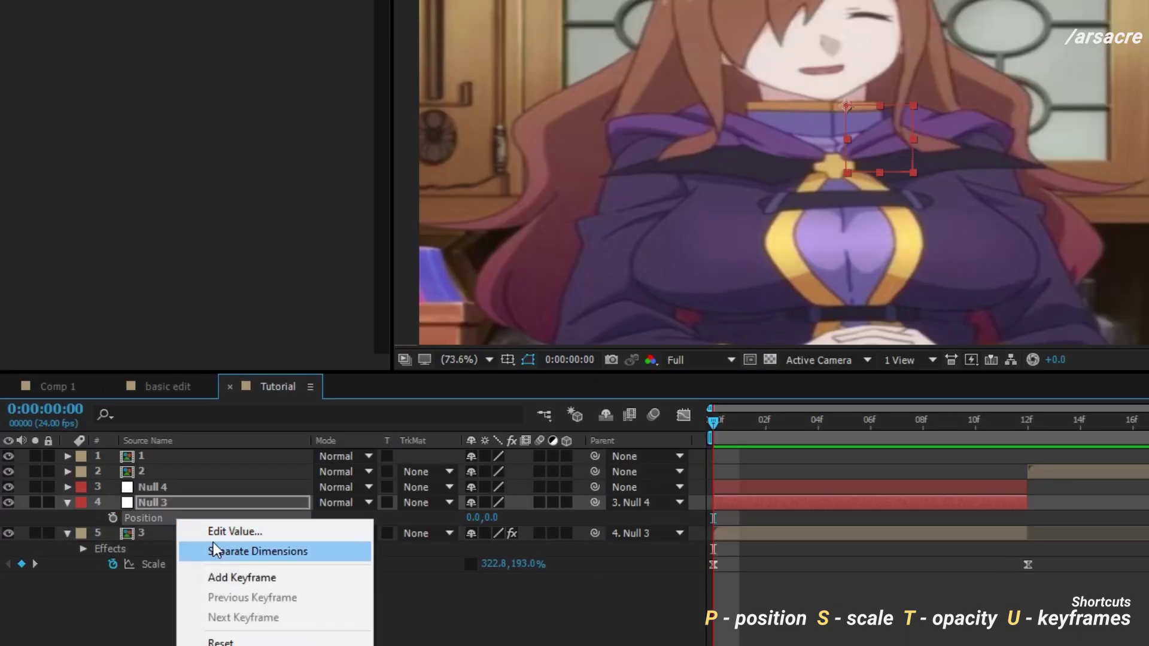
pyautogui.click(222, 549)
pyautogui.click(202, 620)
# Keyframe Null 3's X and Y Position, moving the original keyframes to 12f and setting X 284 and Y 40 at frame 0.
pyautogui.click(112, 518)
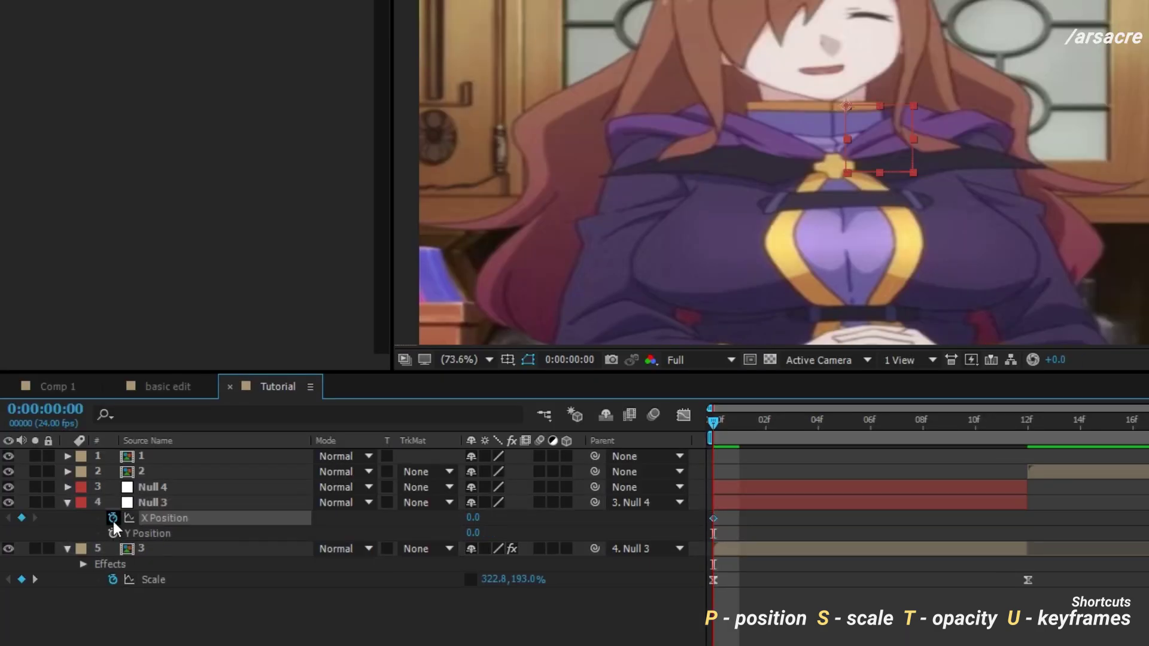
pyautogui.click(113, 533)
pyautogui.moveTo(712, 519); pyautogui.dragTo(1028, 530)
pyautogui.moveTo(473, 517); pyautogui.dragTo(426, 535)
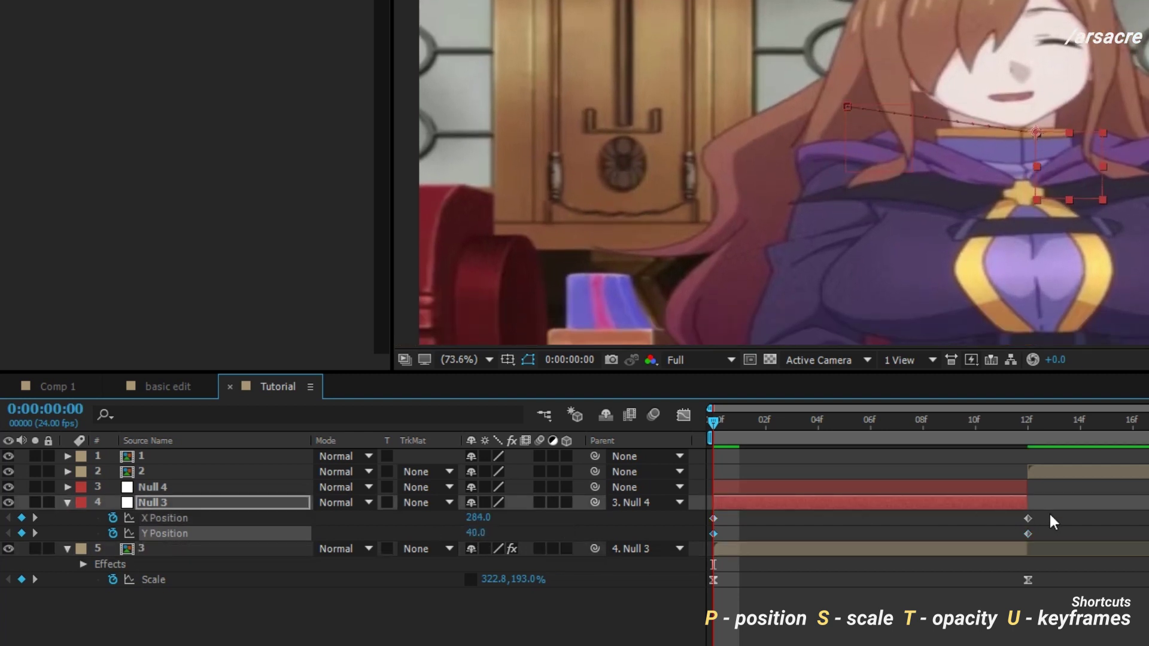
# Open Null 3's X and Y Position keyframes in the Graph Editor and apply Easy Ease to all of them.
pyautogui.moveTo(1048, 516); pyautogui.dragTo(722, 548)
pyautogui.click(683, 419)
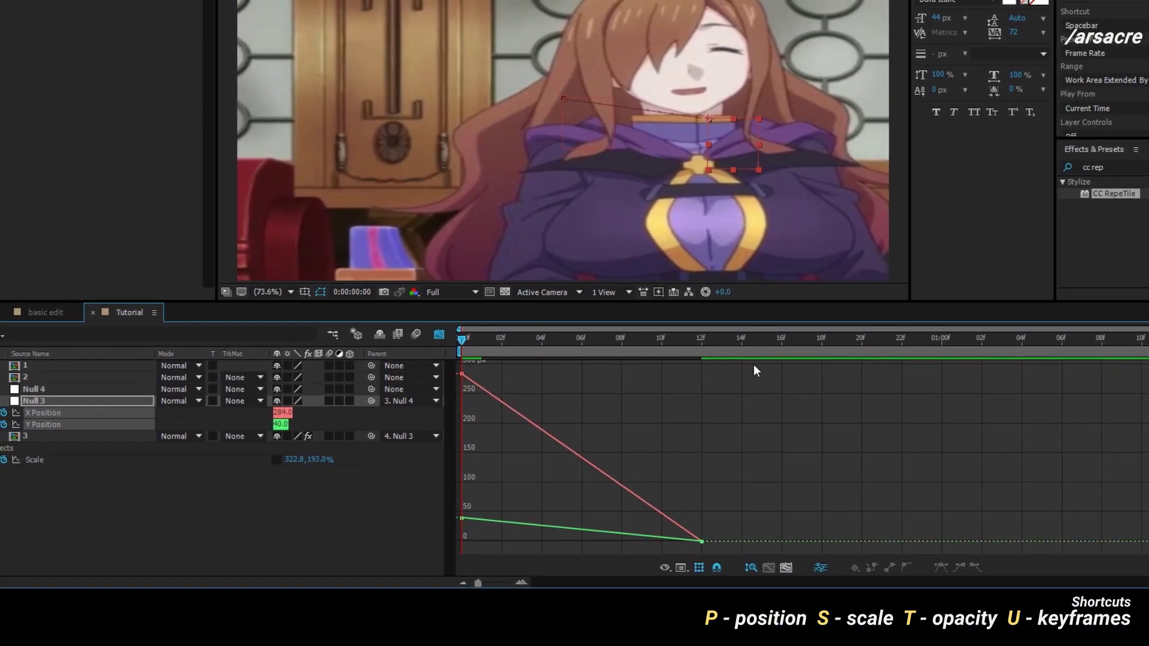
pyautogui.moveTo(754, 365); pyautogui.dragTo(419, 544)
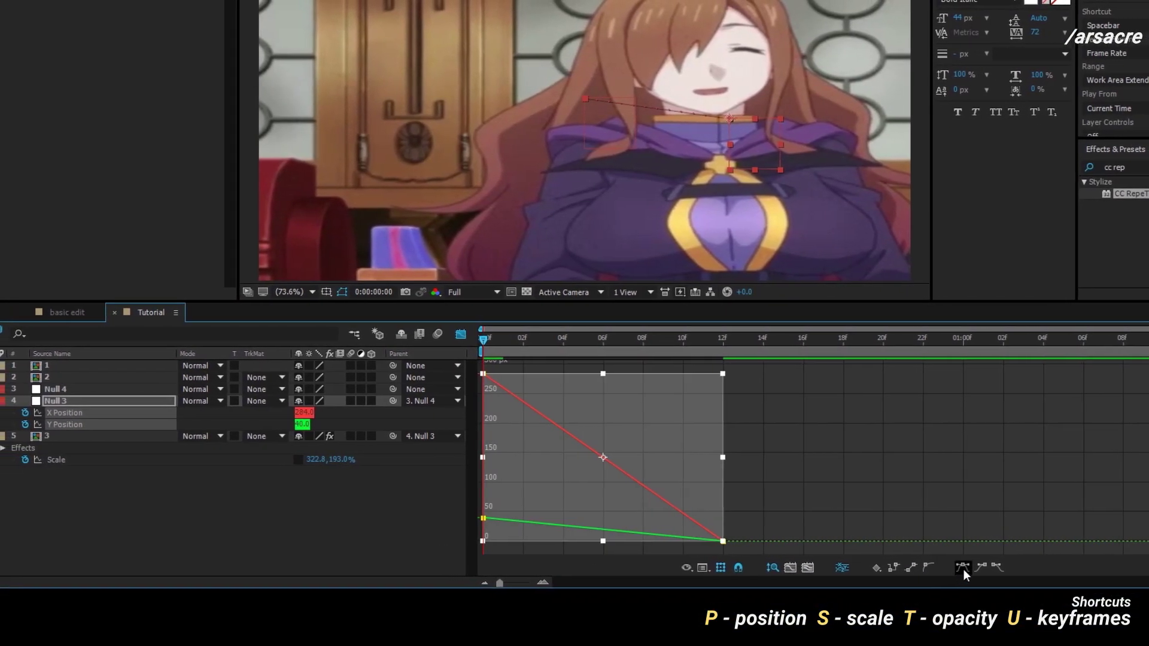
pyautogui.click(963, 569)
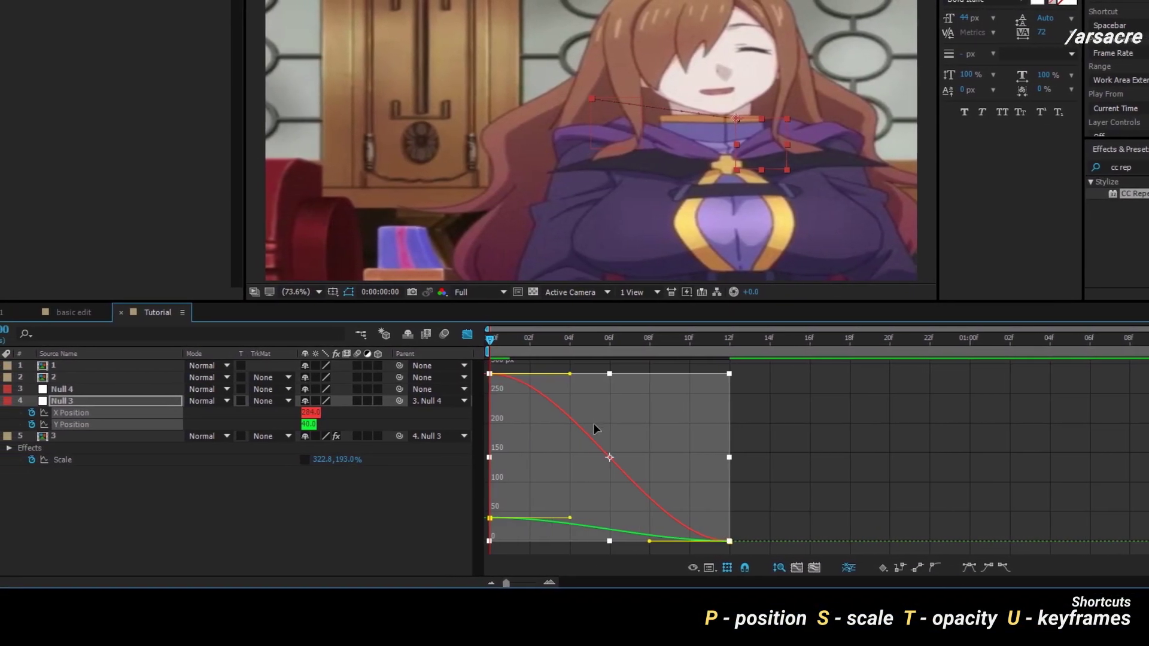
pyautogui.click(796, 425)
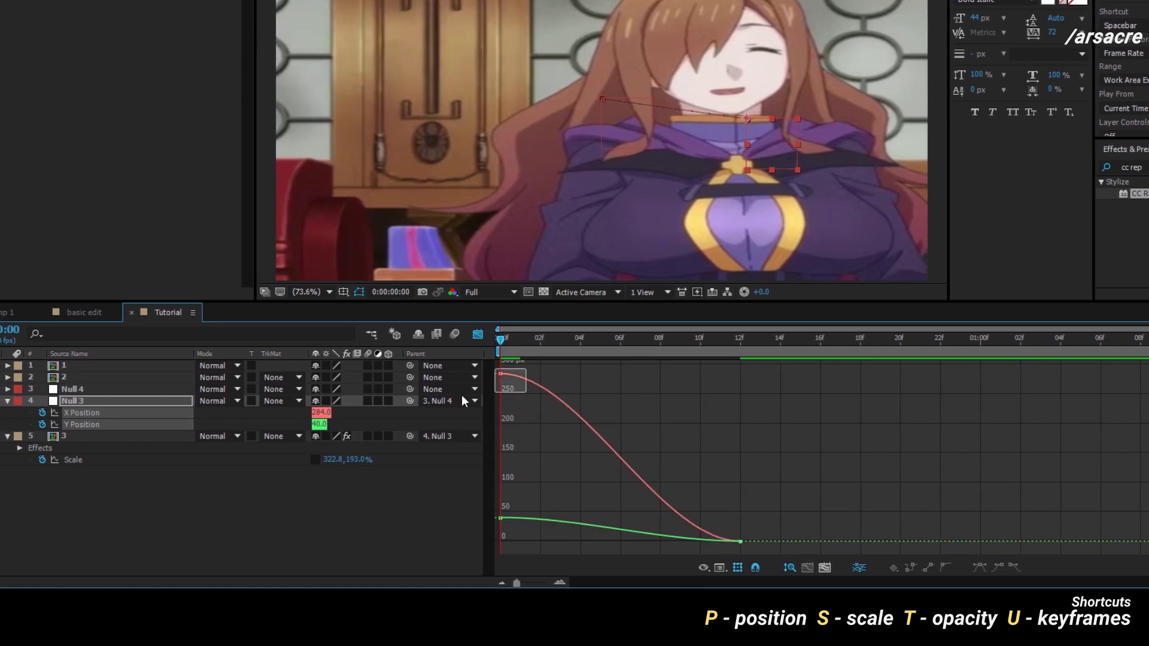
# Pull the X Position curve's start handle steeply down to about -200 px, preview the motion, and close the Graph Editor.
pyautogui.moveTo(461, 395); pyautogui.dragTo(461, 395)
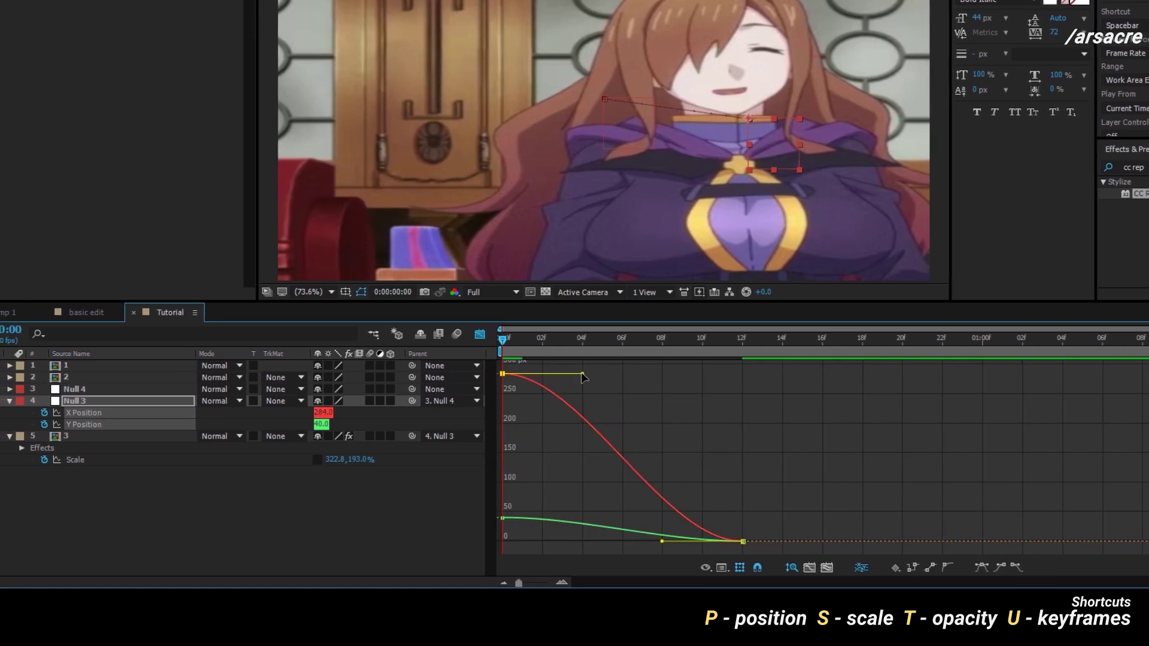
pyautogui.moveTo(580, 374); pyautogui.dragTo(453, 542)
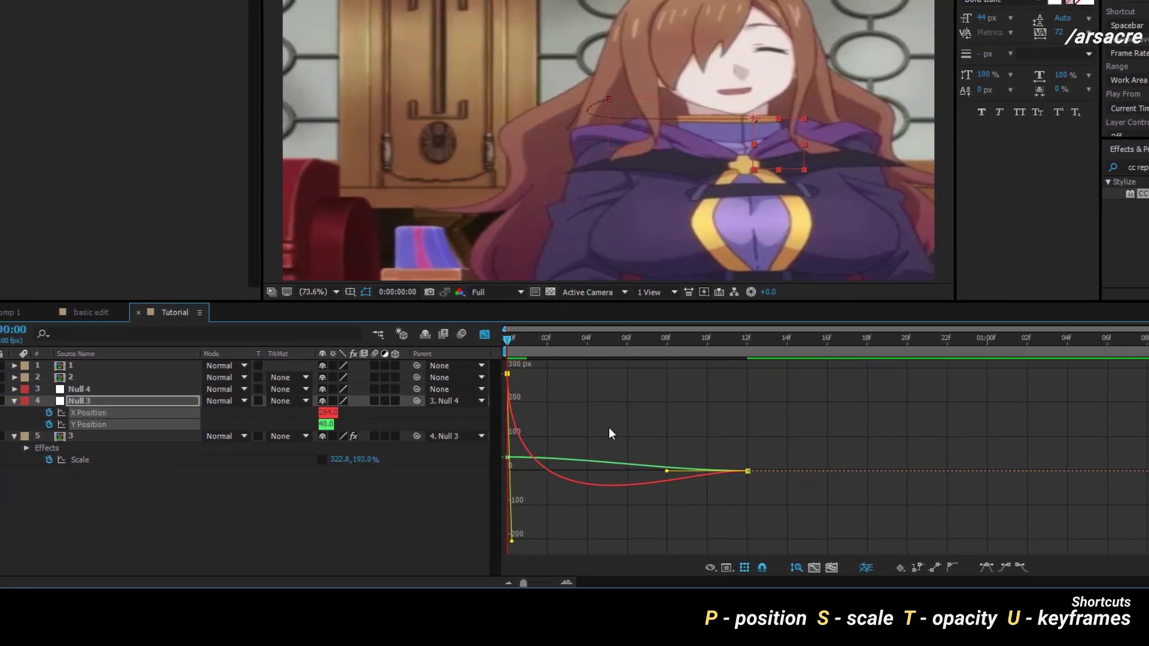
pyautogui.press('space')
pyautogui.press('space')
pyautogui.press('space')
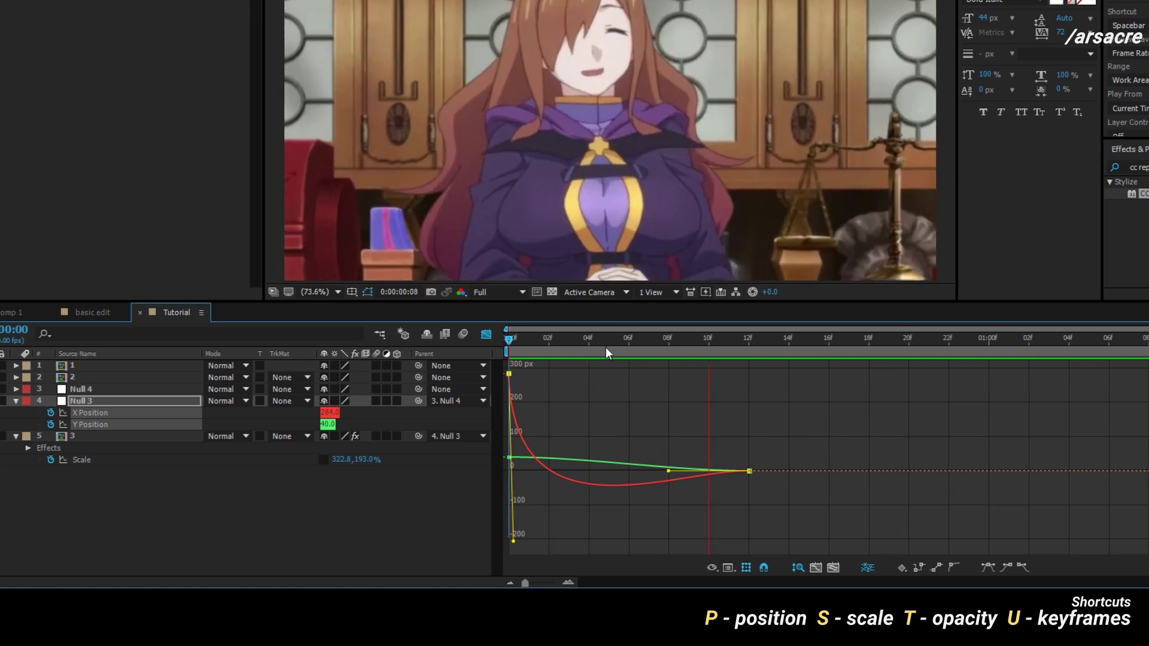
pyautogui.click(486, 334)
# Keyframe Null 4's position at frame 0, preview to frame 11, and separate the dimensions of its Position property.
pyautogui.click(153, 389)
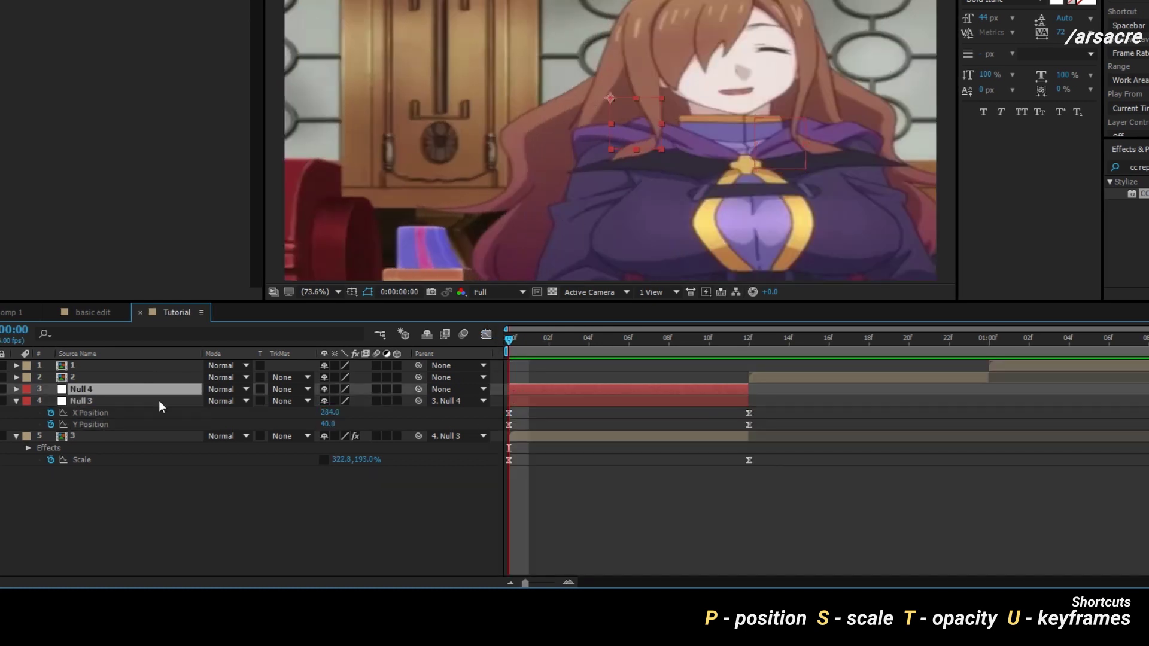
pyautogui.press('p')
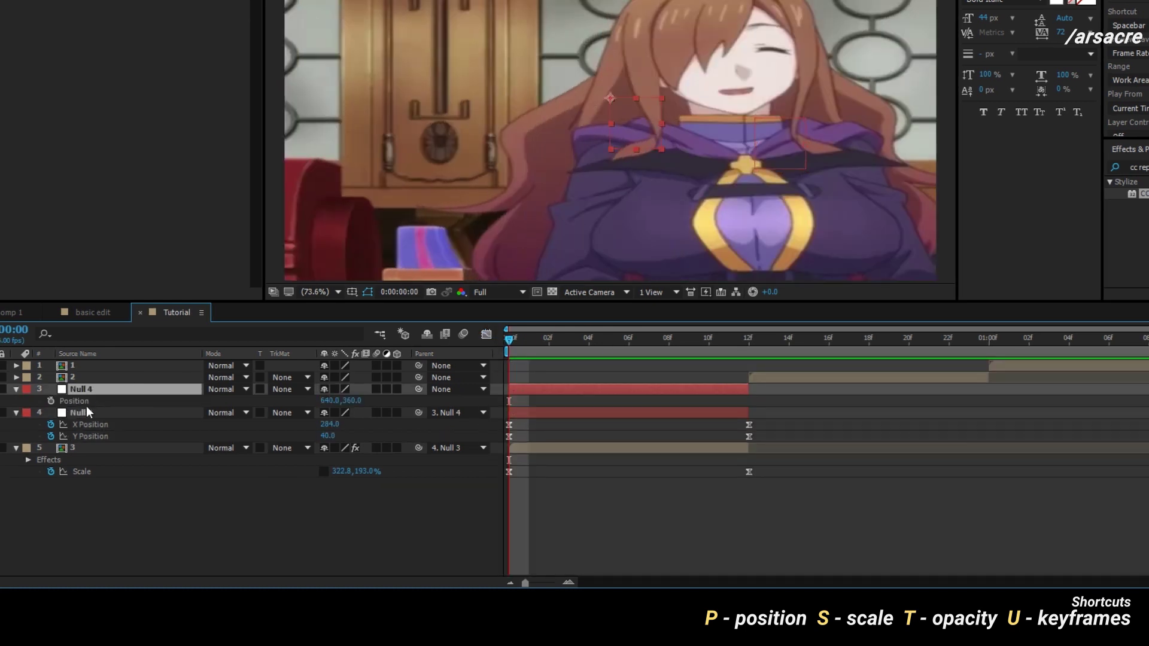
pyautogui.click(51, 402)
pyautogui.press('space')
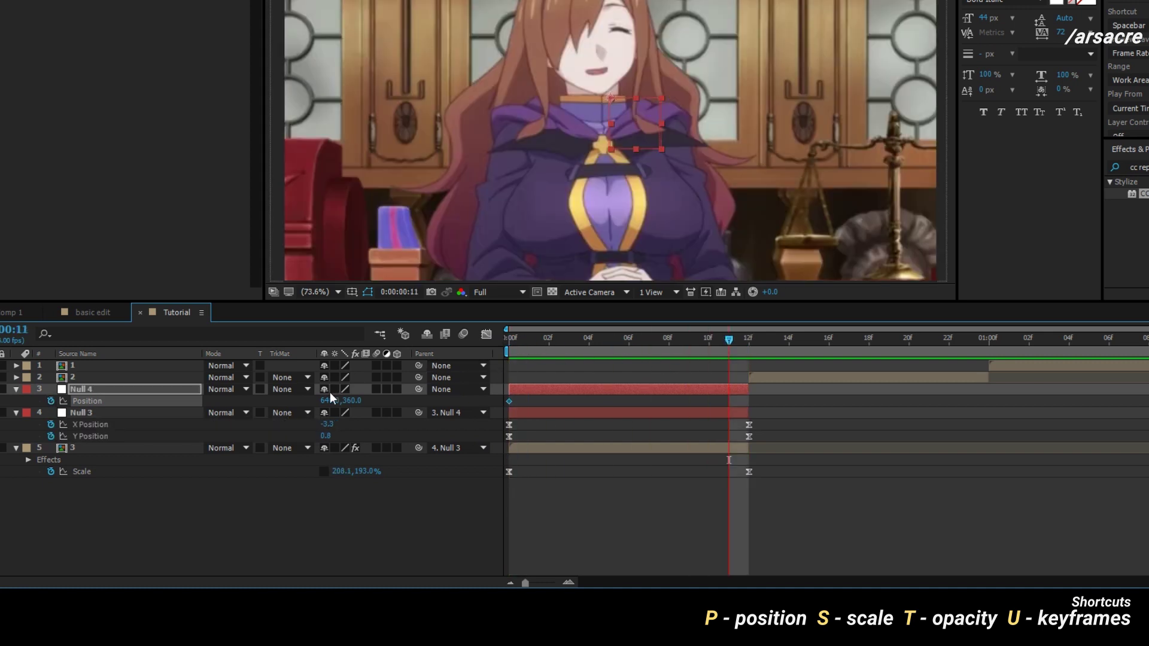
pyautogui.rightClick(116, 404)
pyautogui.click(150, 425)
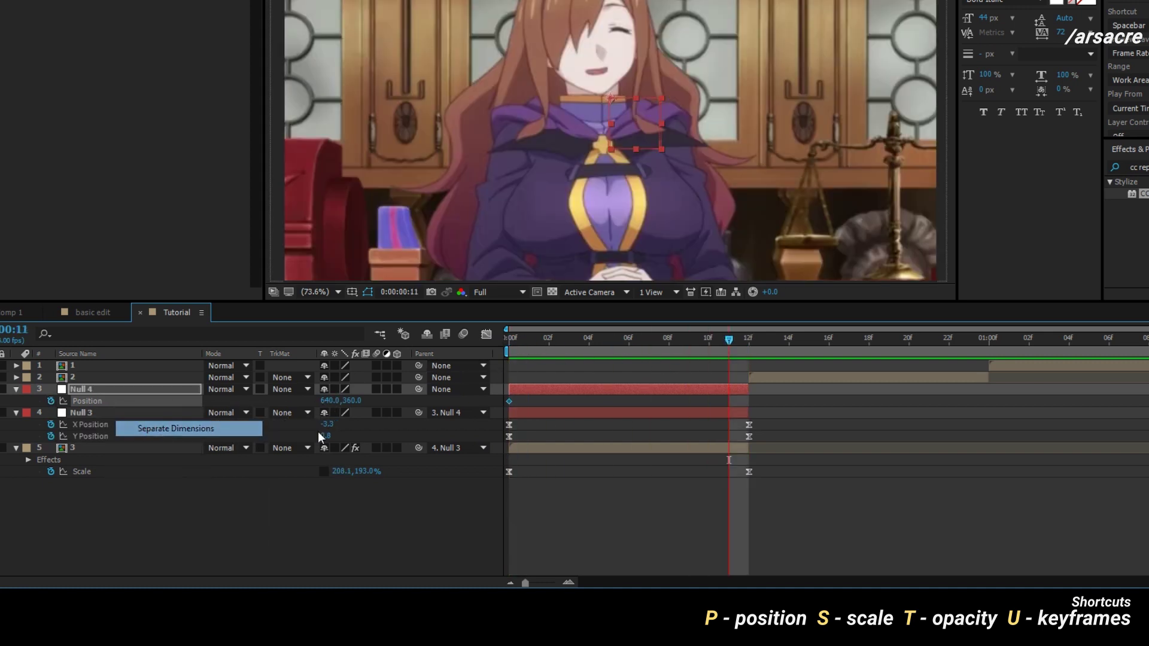
# Set Null 4's X Position to 440 and Y Position to 436, and move these end keyframes to 12f.
pyautogui.click(573, 417)
pyautogui.moveTo(324, 400); pyautogui.dragTo(184, 419)
pyautogui.moveTo(334, 414); pyautogui.dragTo(383, 413)
pyautogui.keyDown('shift'); pyautogui.click(729, 401); pyautogui.keyUp('shift')
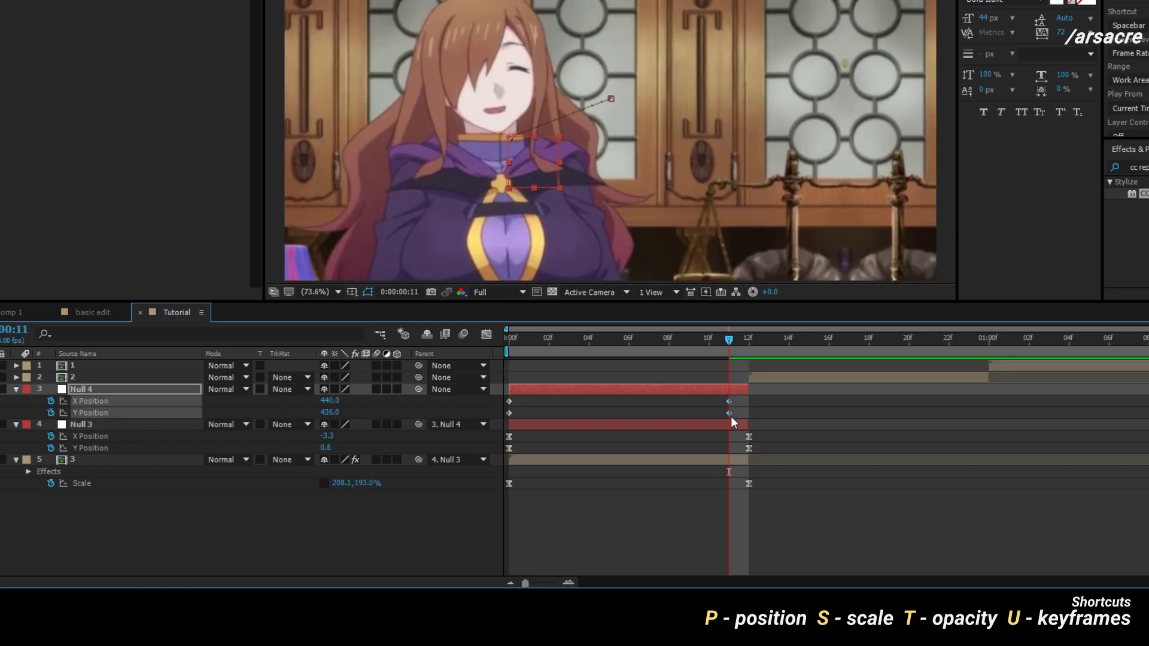
pyautogui.moveTo(729, 414); pyautogui.dragTo(748, 419)
# Open Null 4's X and Y Position curves in the Graph Editor, apply Easy Ease to all keyframes, and select the X curve.
pyautogui.click(486, 334)
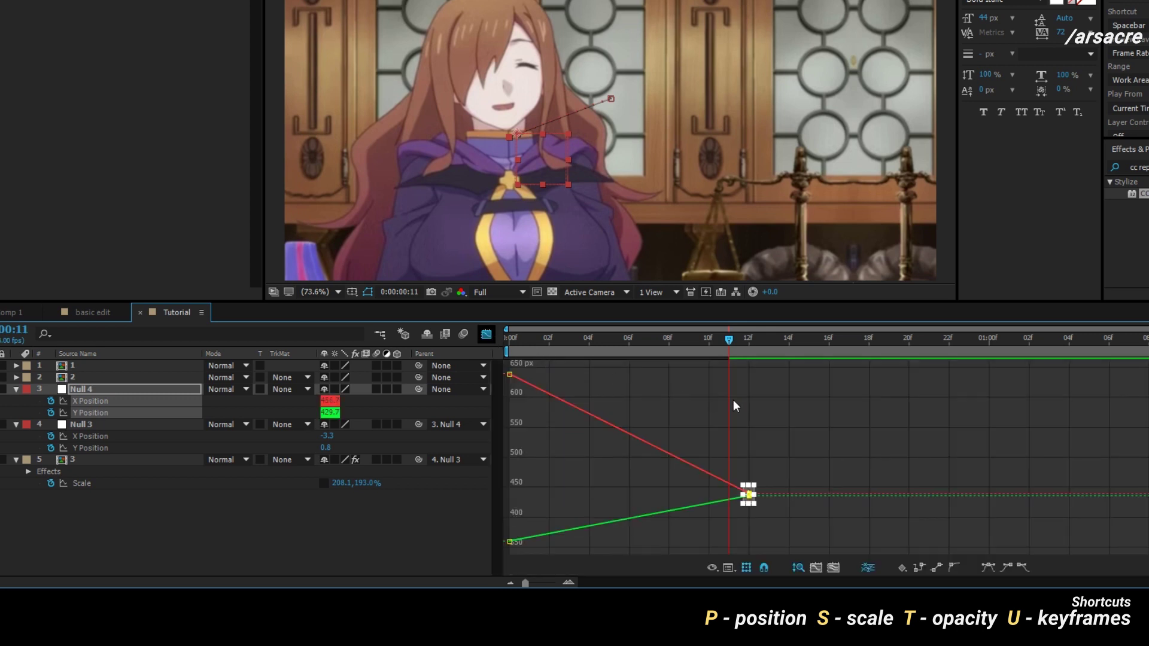
pyautogui.moveTo(823, 360); pyautogui.dragTo(444, 562)
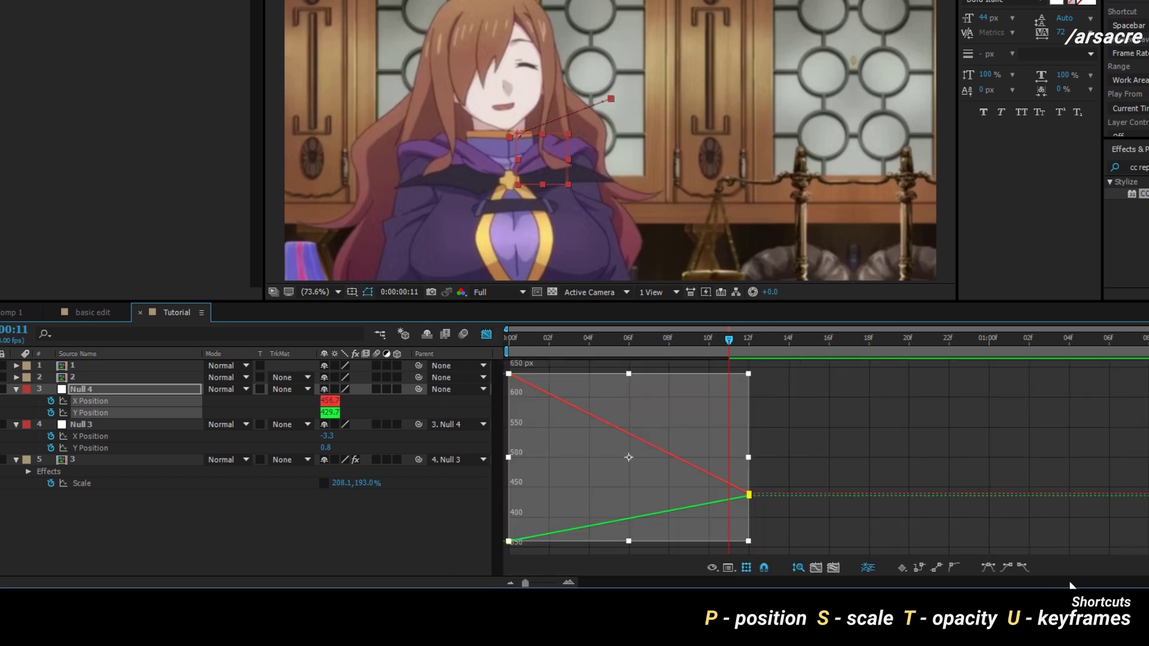
pyautogui.click(987, 567)
pyautogui.click(628, 427)
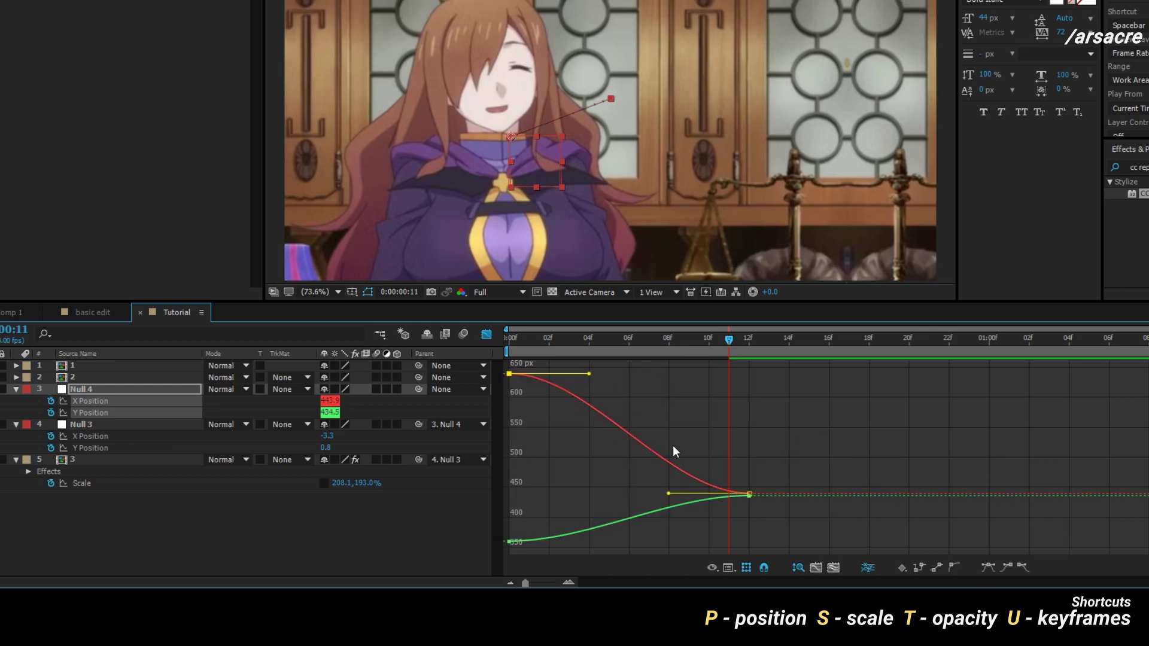
# Pull the X Position curve's end handle steeply up and the Y Position curve's end handle down to about 200 px, previewing the motion.
pyautogui.moveTo(798, 456); pyautogui.dragTo(744, 364)
pyautogui.press('space')
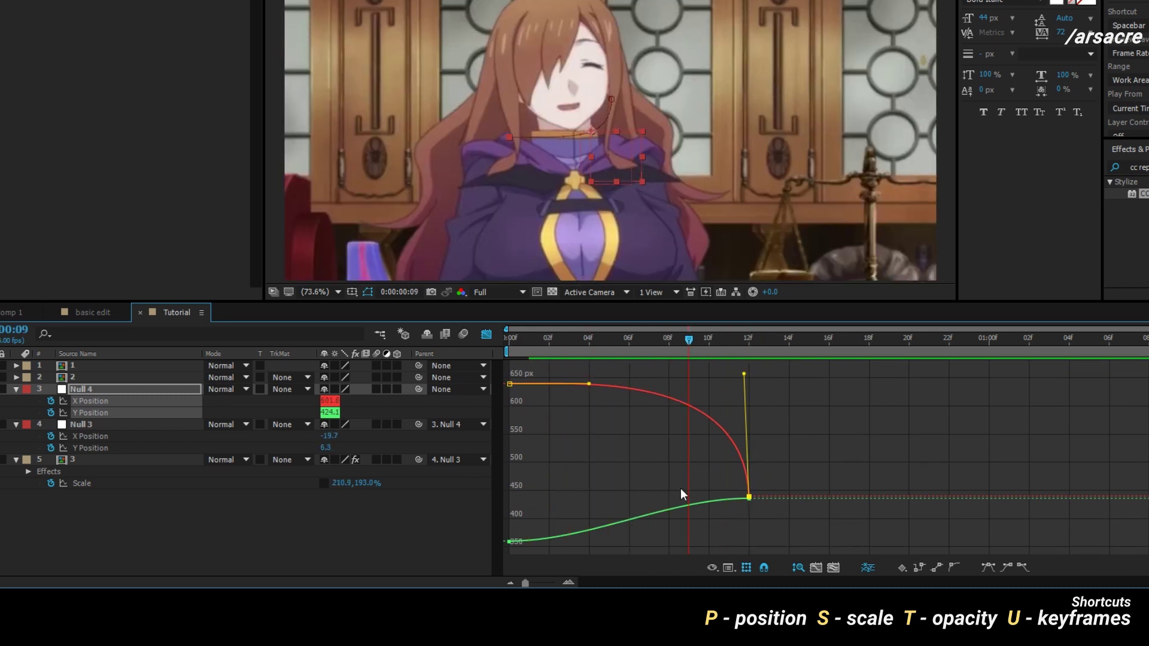
pyautogui.moveTo(680, 489); pyautogui.dragTo(721, 582)
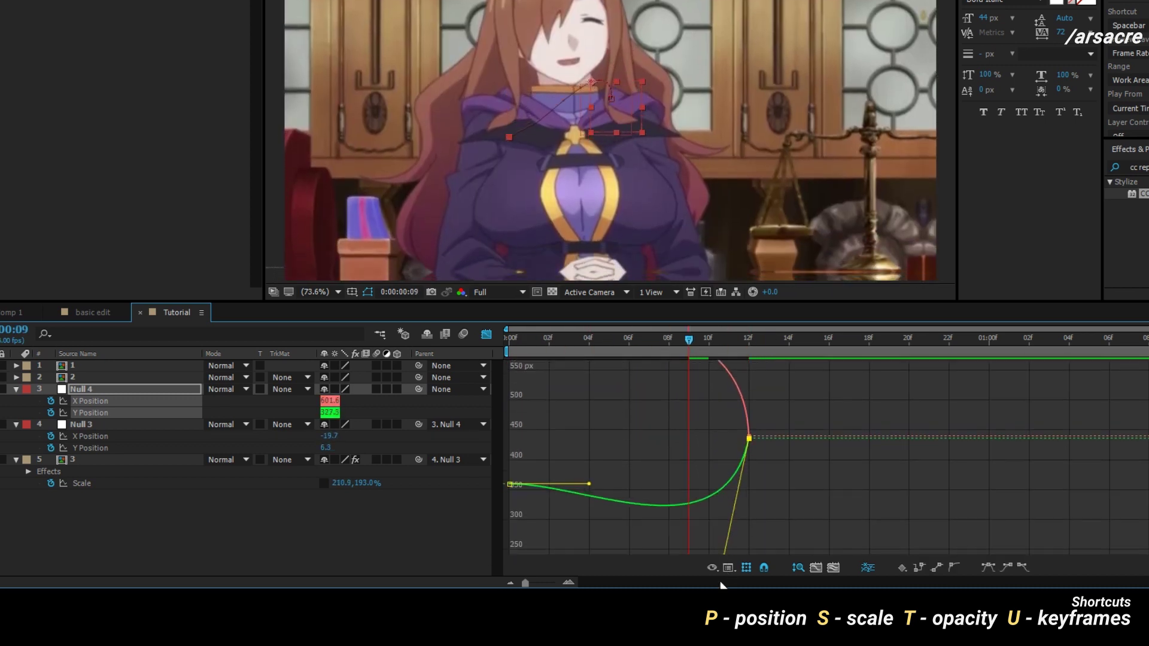
pyautogui.press('space')
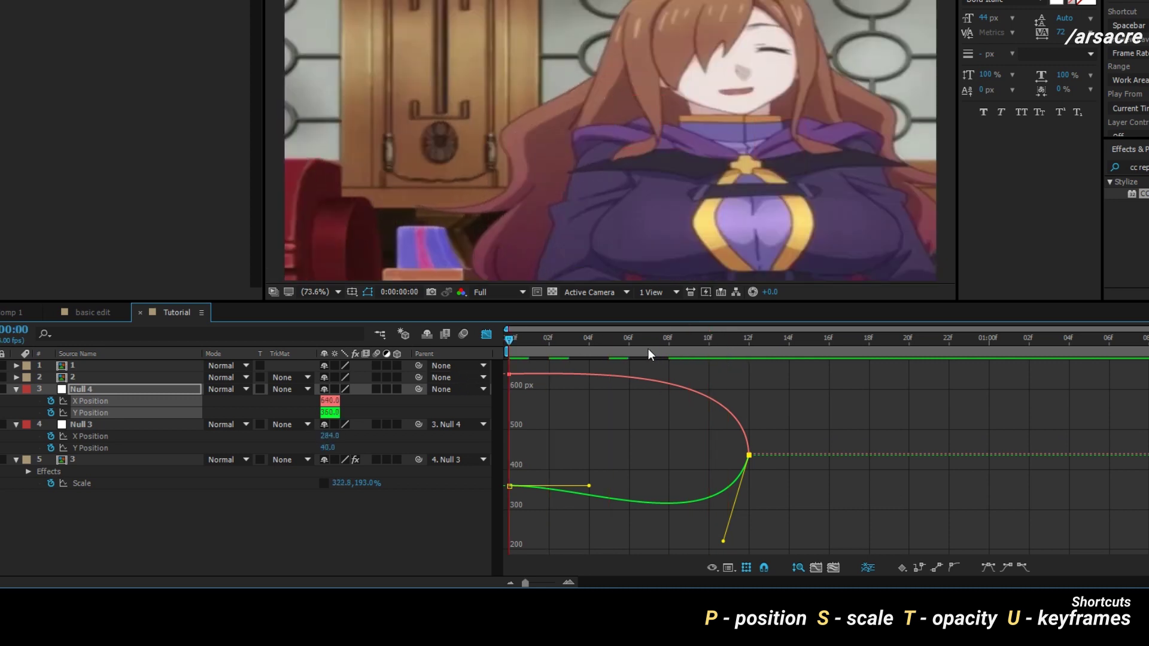
# Refine Null 4's curve end handles, extend the X curve's start handle slightly downward, preview the motion, and close the Graph Editor.
pyautogui.moveTo(763, 413); pyautogui.dragTo(730, 458)
pyautogui.moveTo(745, 377); pyautogui.dragTo(713, 357)
pyautogui.moveTo(811, 395); pyautogui.dragTo(486, 379)
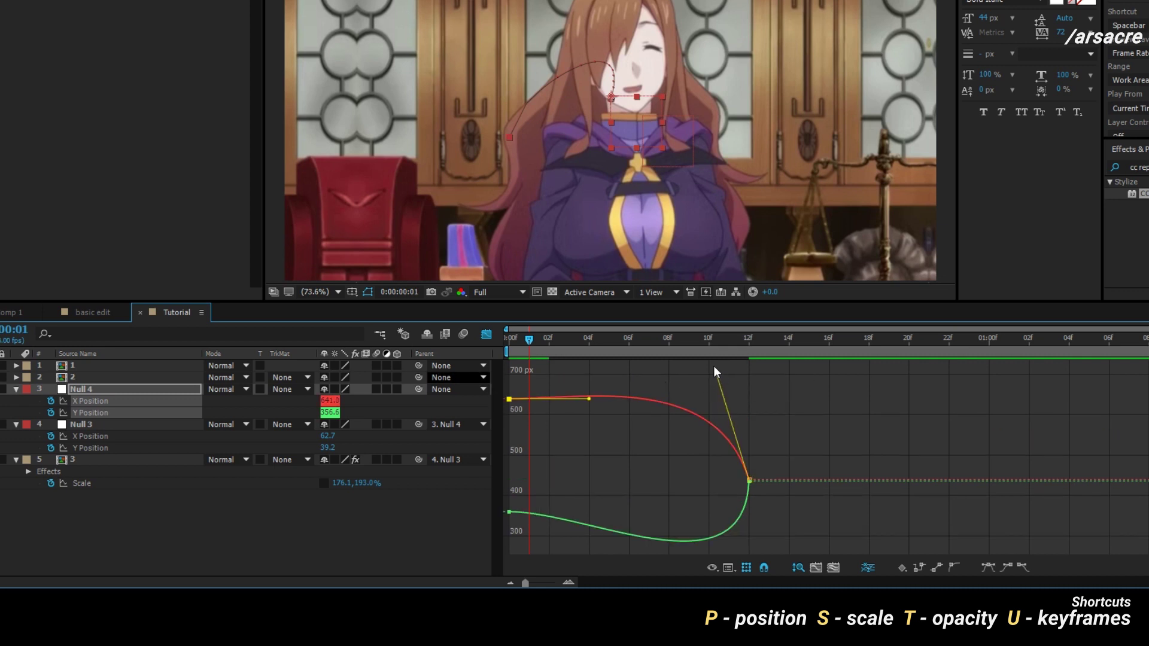
pyautogui.moveTo(714, 366); pyautogui.dragTo(706, 324)
pyautogui.moveTo(589, 439); pyautogui.dragTo(662, 463)
pyautogui.press('space')
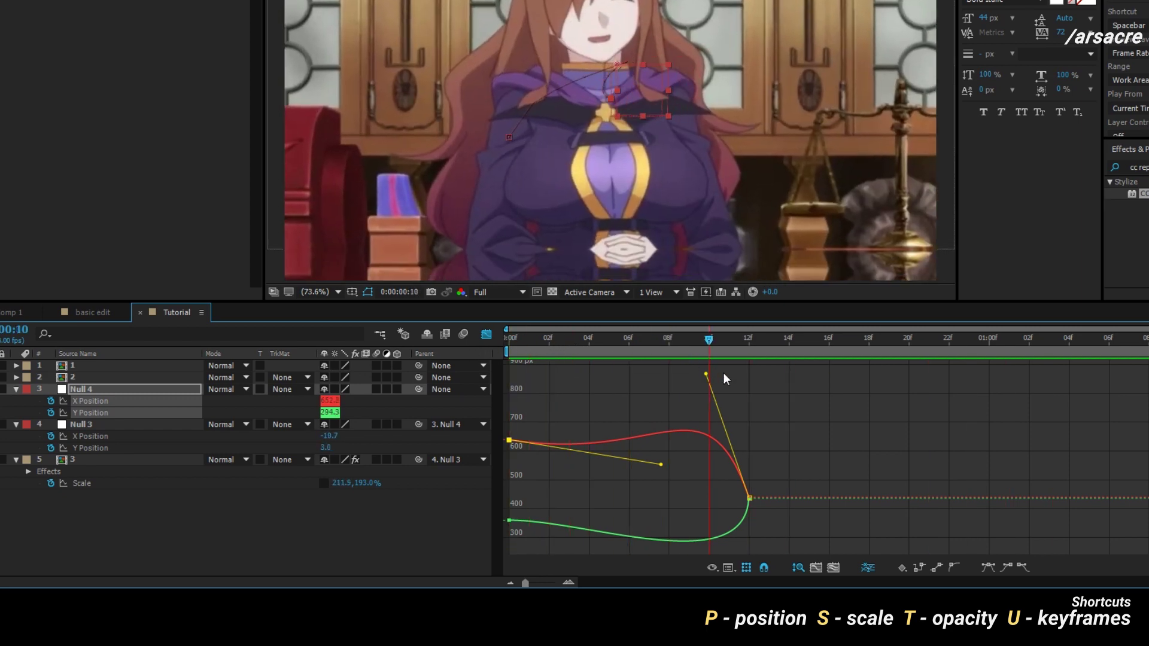
pyautogui.click(486, 334)
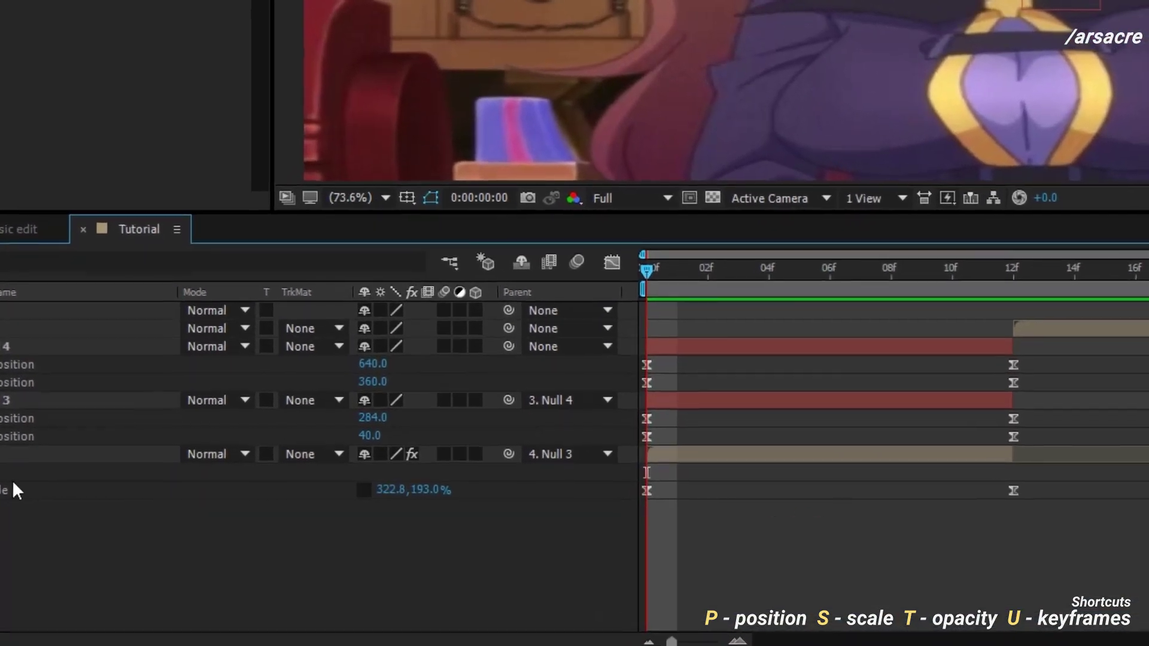
# Copy layer 3's scale keyframes and paste them onto layer 2's Scale at 12f.
pyautogui.click(16, 491)
pyautogui.hotkey('ctrl', 'c')
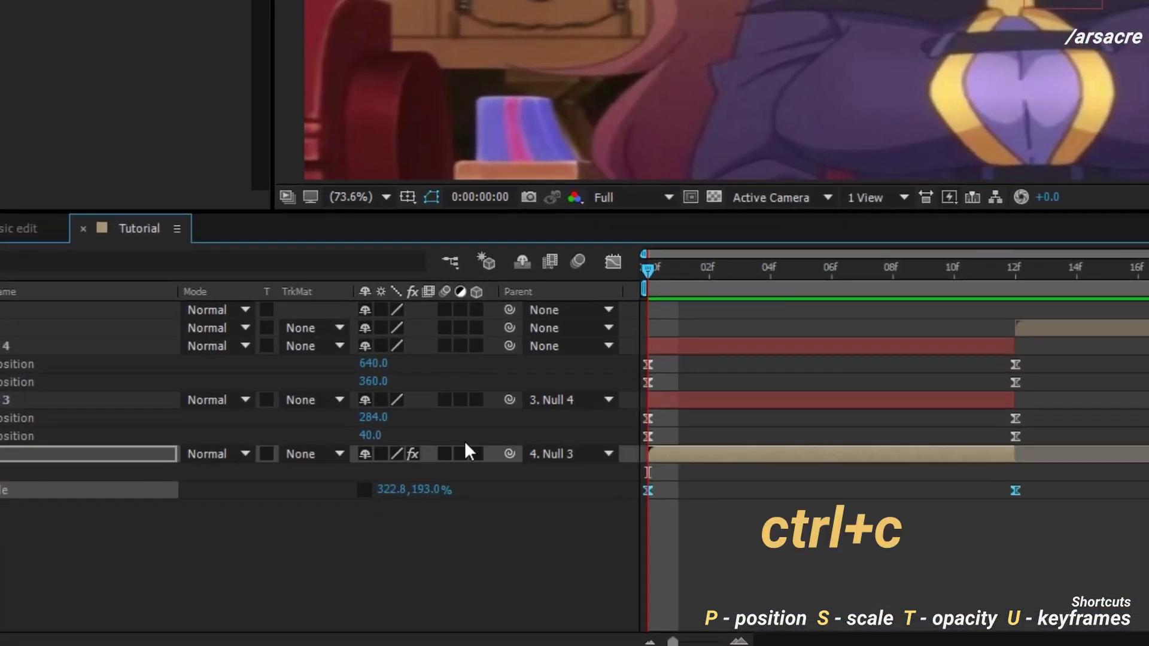
pyautogui.click(1039, 333)
pyautogui.press('s')
pyautogui.click(1040, 270)
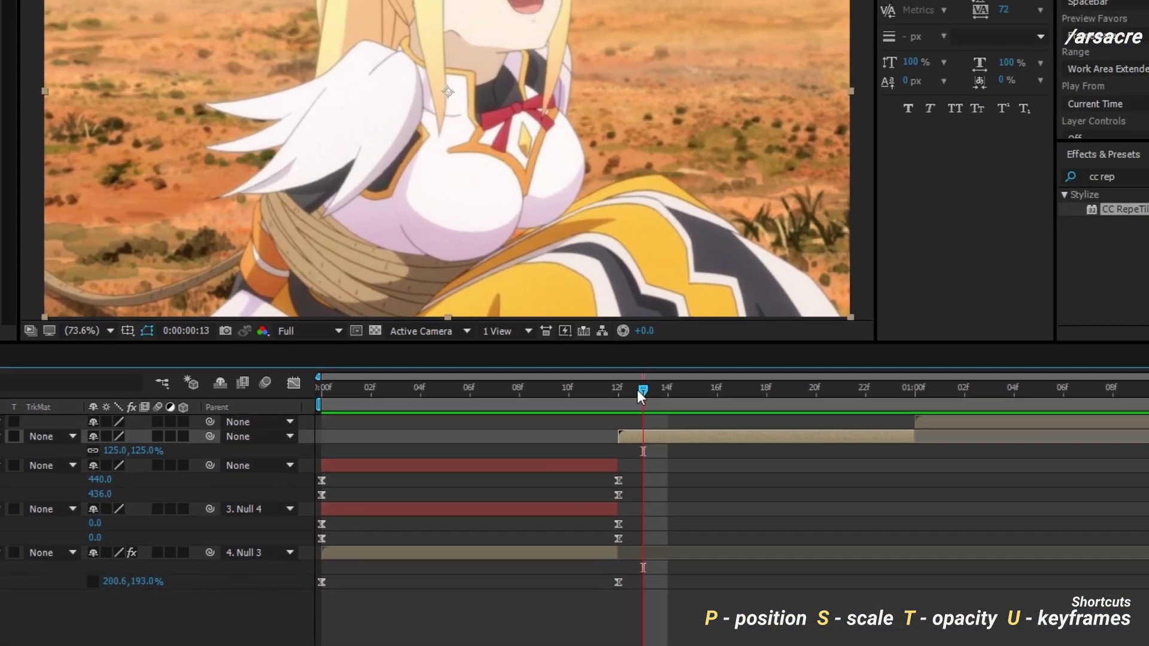
pyautogui.moveTo(637, 390); pyautogui.dragTo(623, 391)
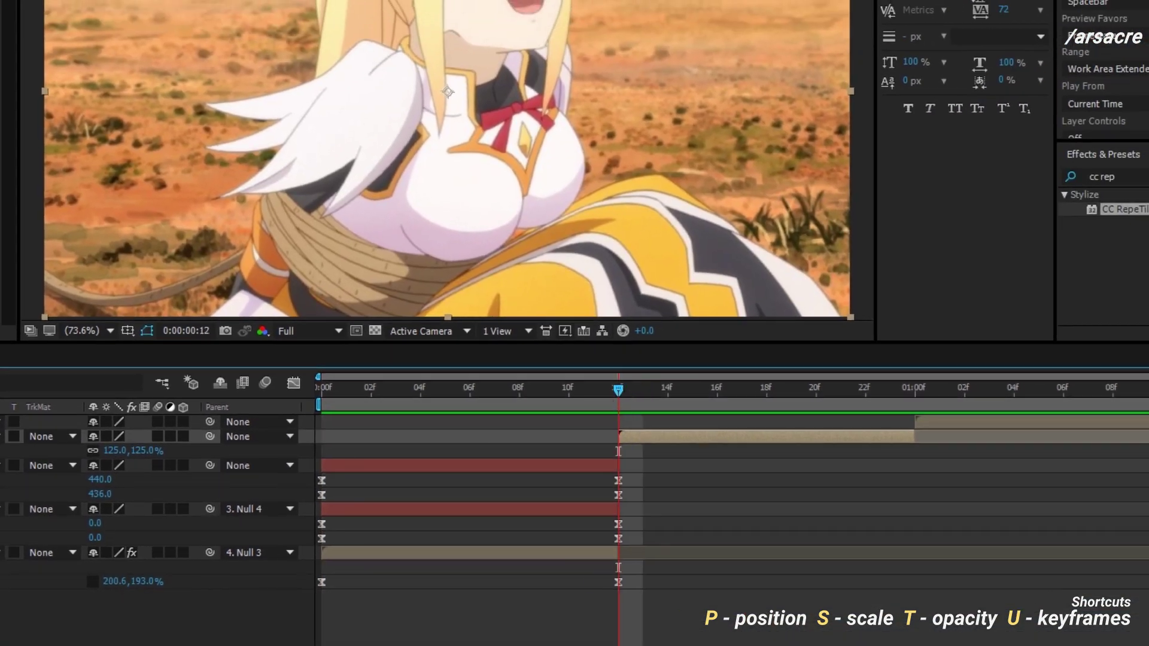
pyautogui.hotkey('ctrl', 'v')
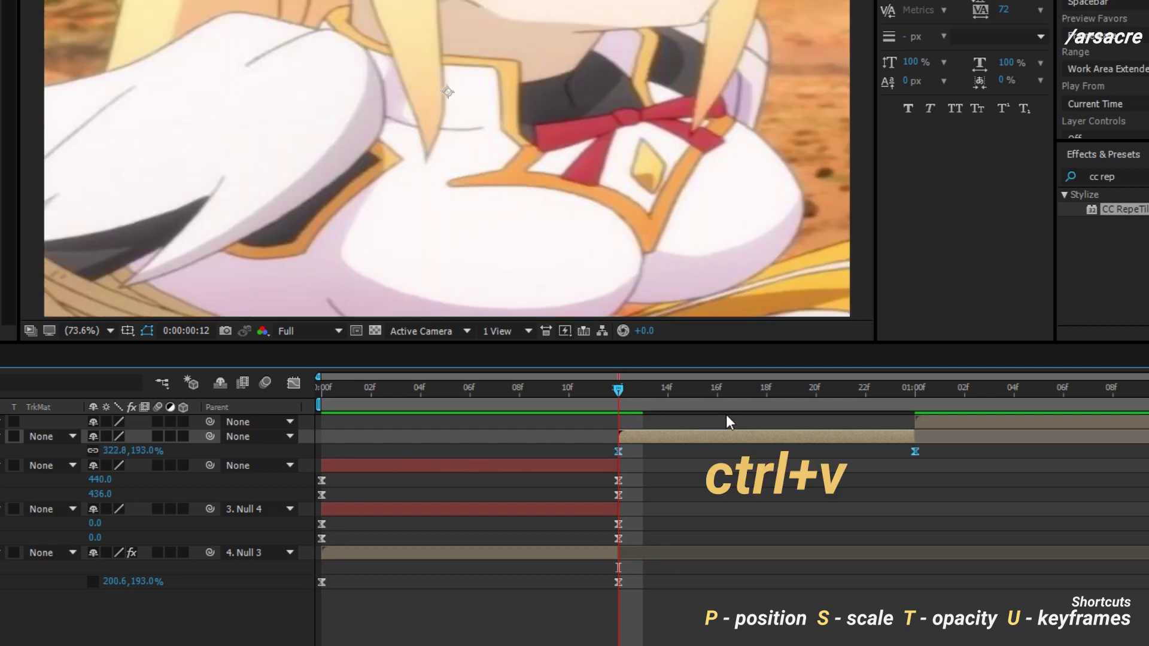
# Move layer 2's ending scale keyframe to frame 23 and set its scale to 130.2%.
pyautogui.moveTo(620, 389); pyautogui.dragTo(881, 422)
pyautogui.click(941, 451)
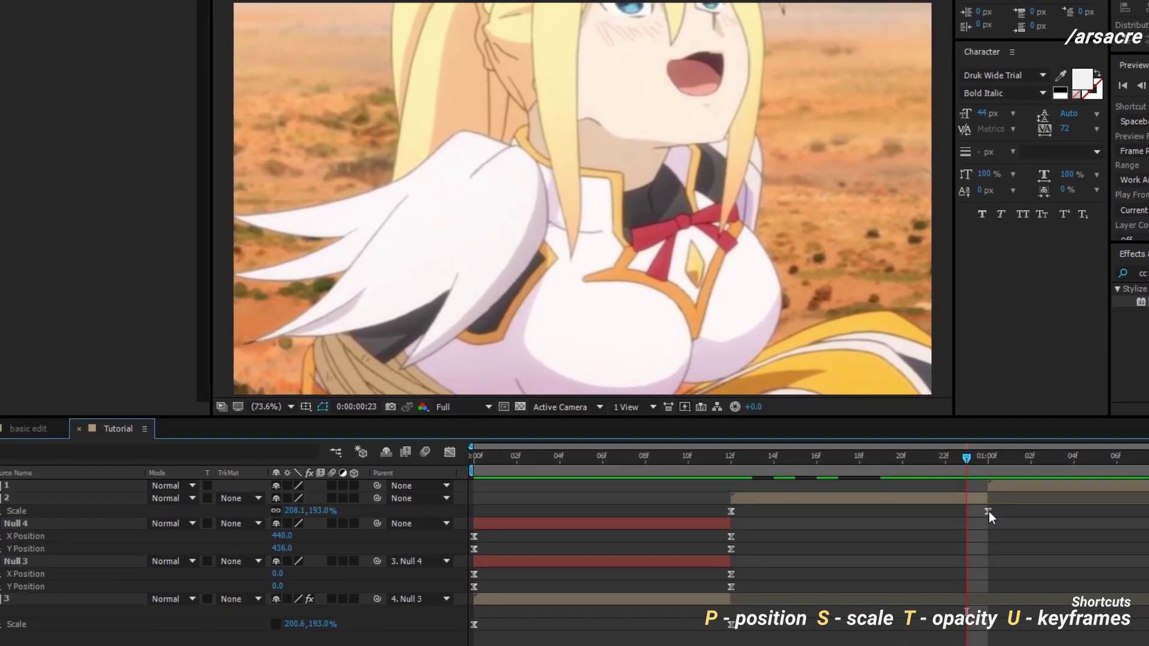
pyautogui.moveTo(987, 511); pyautogui.dragTo(968, 512)
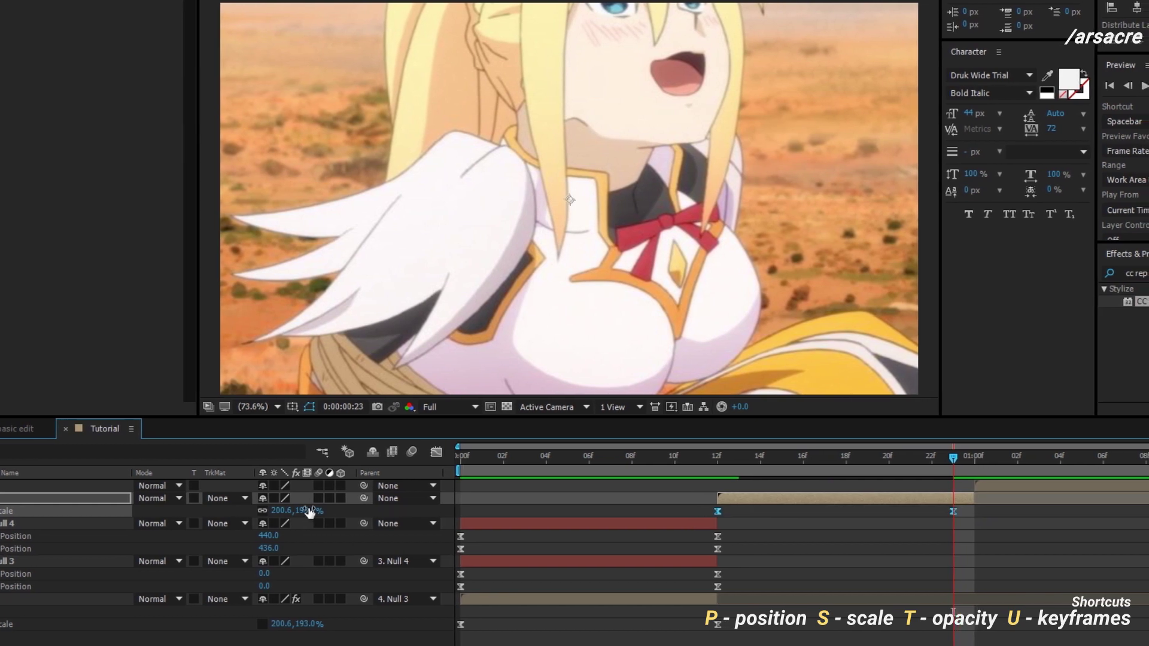
pyautogui.moveTo(309, 512)
pyautogui.mouseDown()
pyautogui.moveTo(261, 523)
pyautogui.moveTo(286, 521)
pyautogui.moveTo(315, 542)
pyautogui.moveTo(322, 520)
pyautogui.mouseUp()
pyautogui.press('F2')
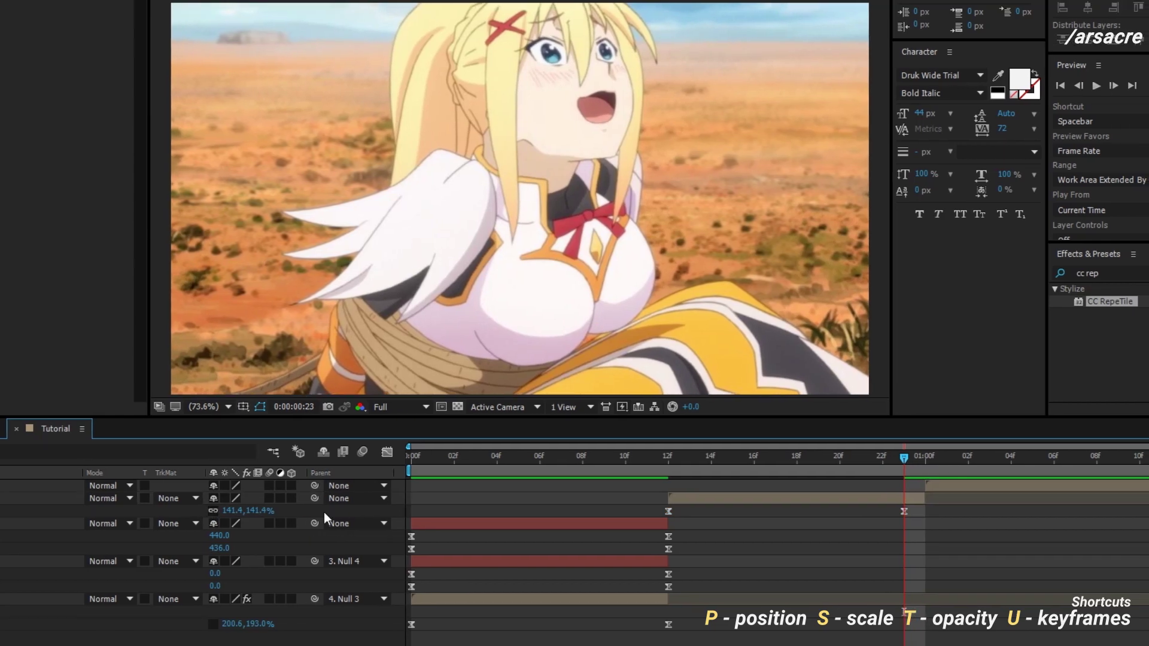
pyautogui.click(837, 497)
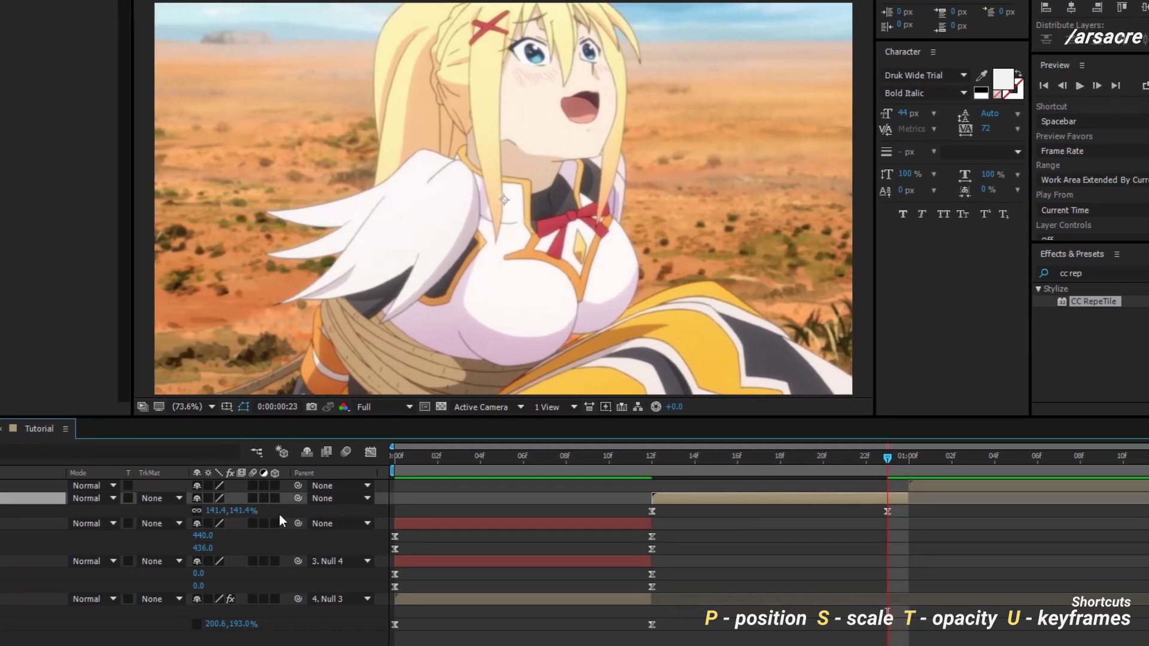
pyautogui.moveTo(225, 512); pyautogui.dragTo(177, 542)
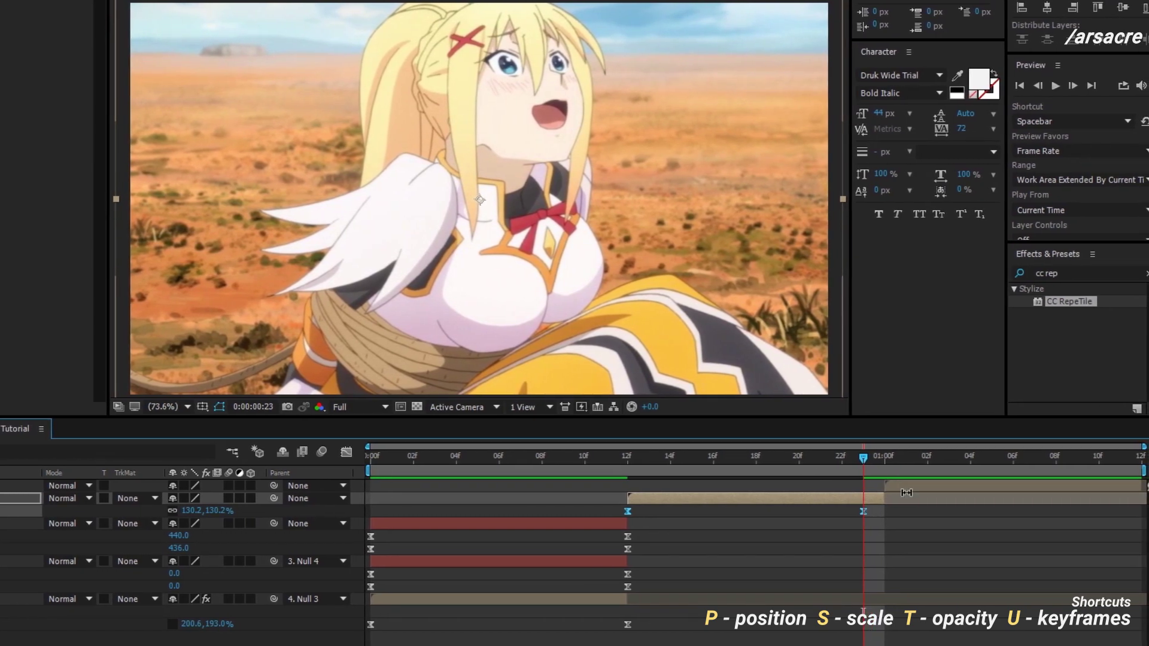
# Paste the copied scale keyframes onto layer 1's Scale at 01:00f.
pyautogui.click(898, 467)
pyautogui.hotkey('ctrl', 'v')
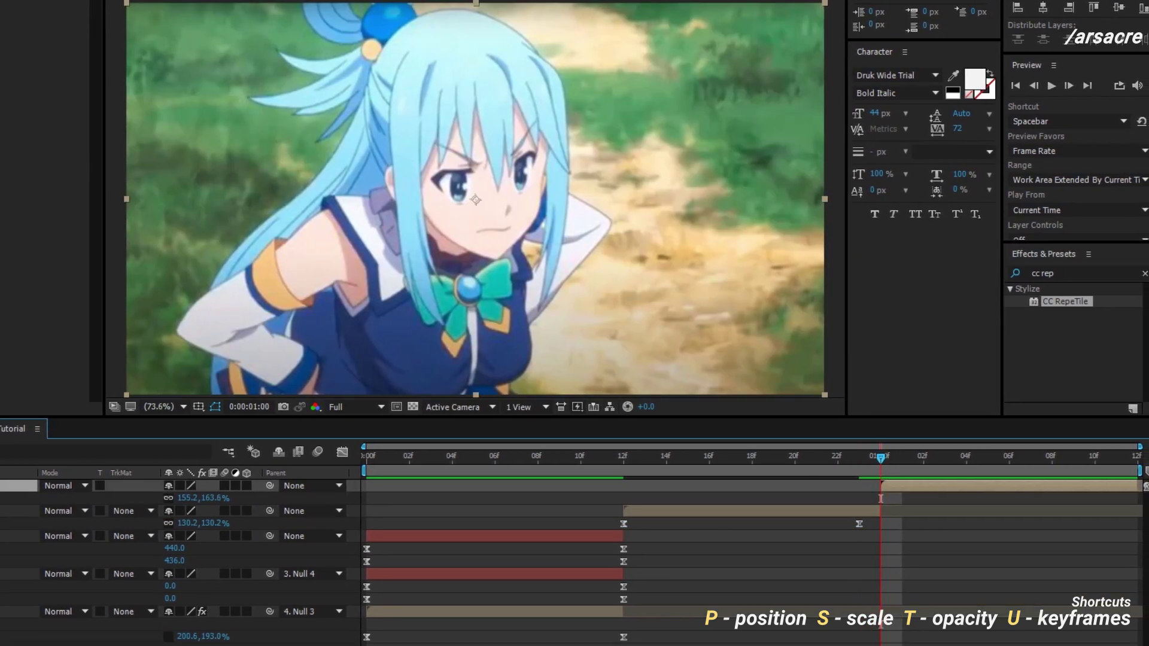
pyautogui.click(18, 498)
pyautogui.hotkey('ctrl', 'v')
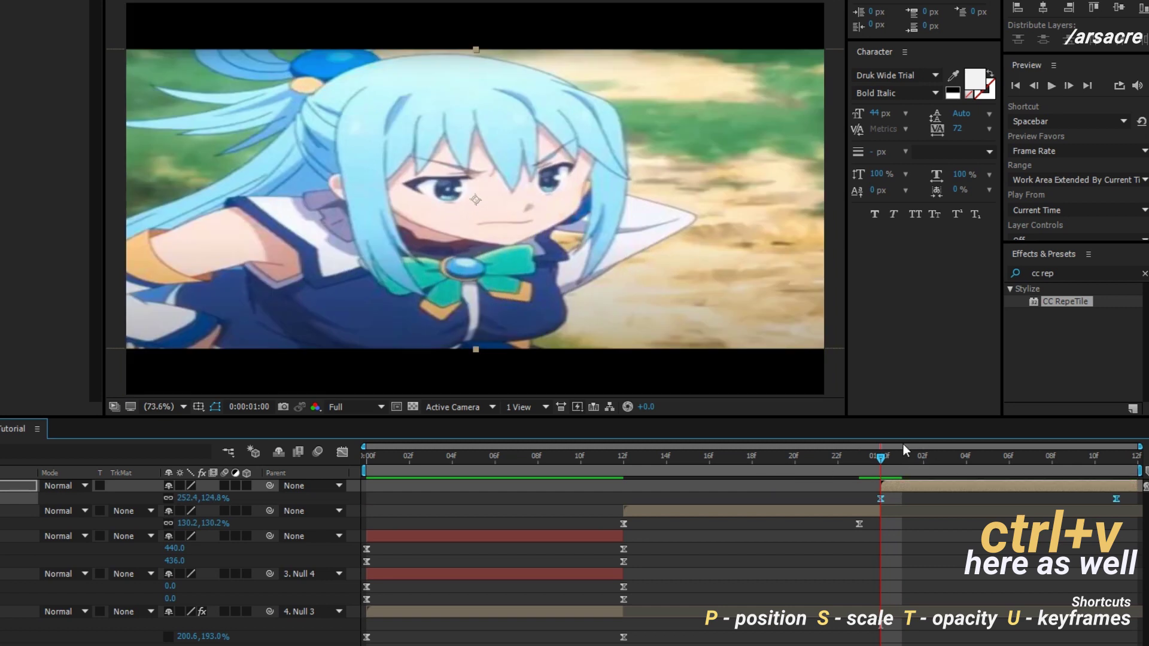
# Set layer 1's ending scale keyframe at 01:11 to about 177.3% and move it to 01:12f.
pyautogui.moveTo(916, 455); pyautogui.dragTo(1110, 483)
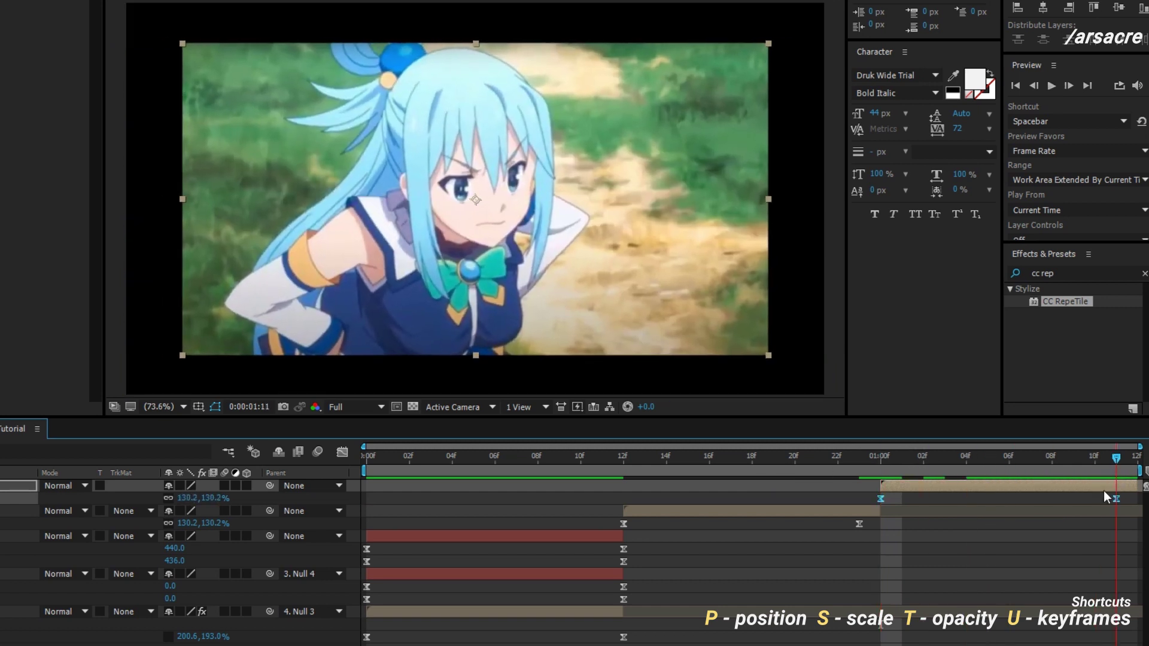
pyautogui.moveTo(218, 499); pyautogui.dragTo(565, 499)
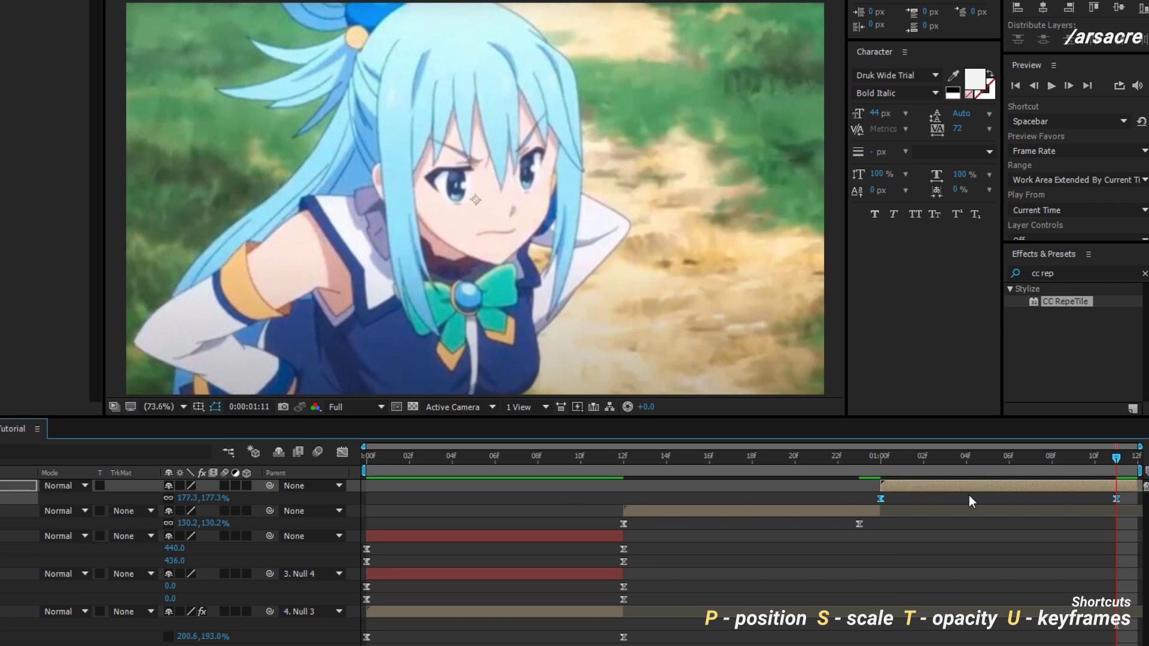
pyautogui.click(1086, 498)
pyautogui.moveTo(1117, 500); pyautogui.dragTo(1134, 503)
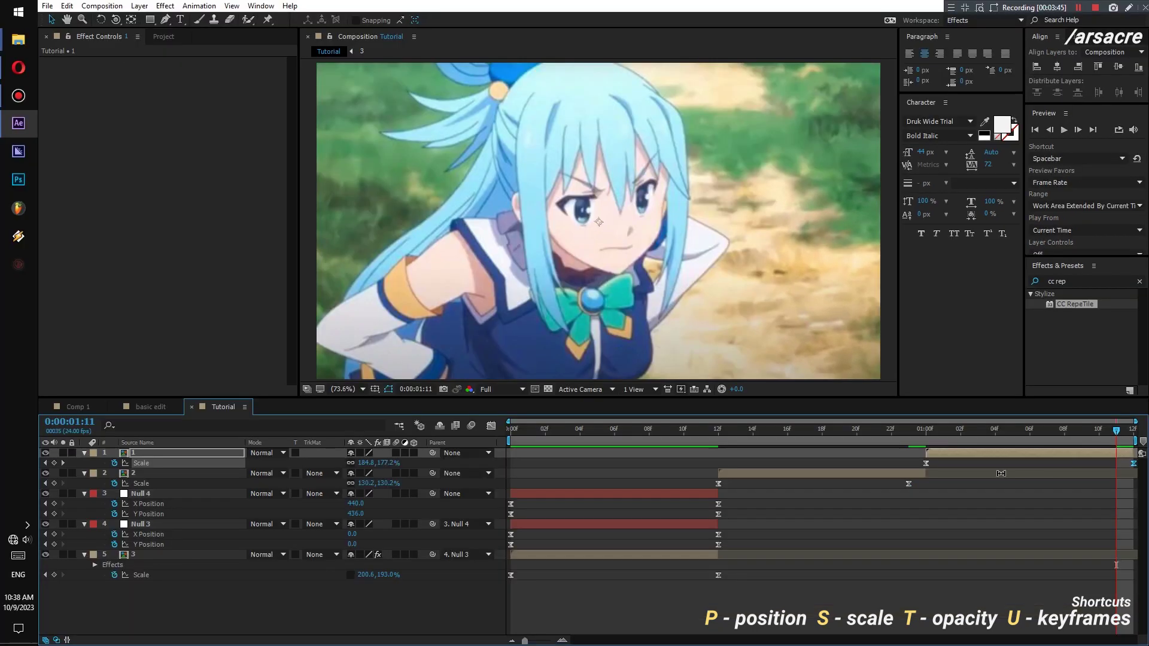
# Move layer 2's ending scale keyframe to 01:00f and preview the composition.
pyautogui.moveTo(910, 484); pyautogui.dragTo(926, 483)
pyautogui.press('space')
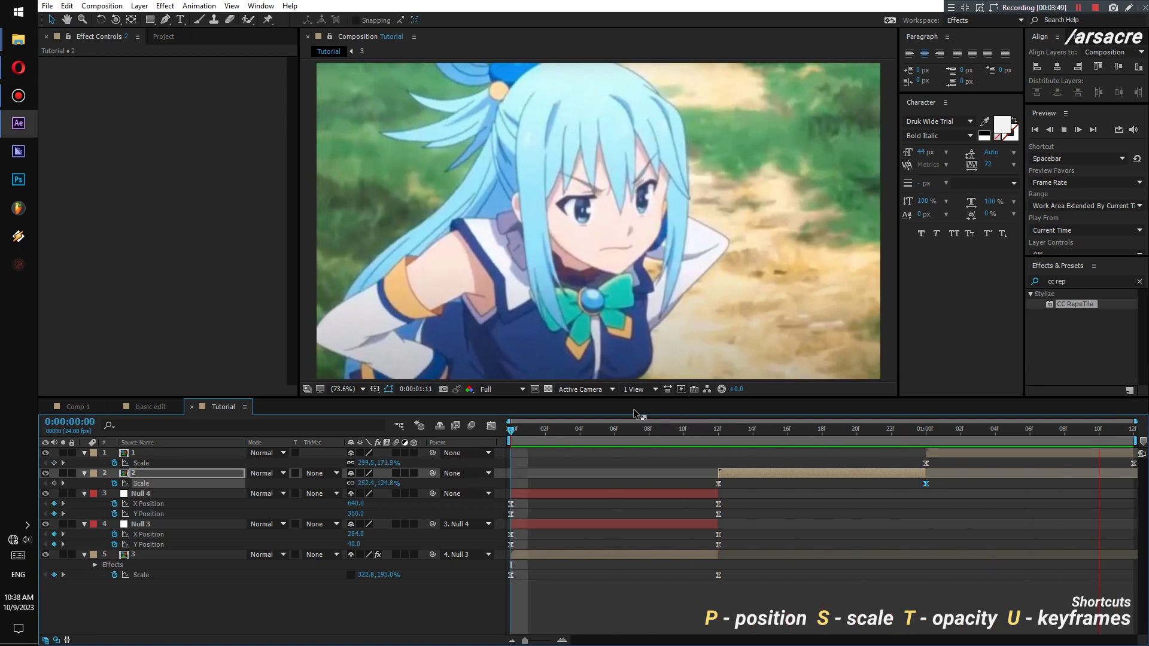
pyautogui.click(599, 427)
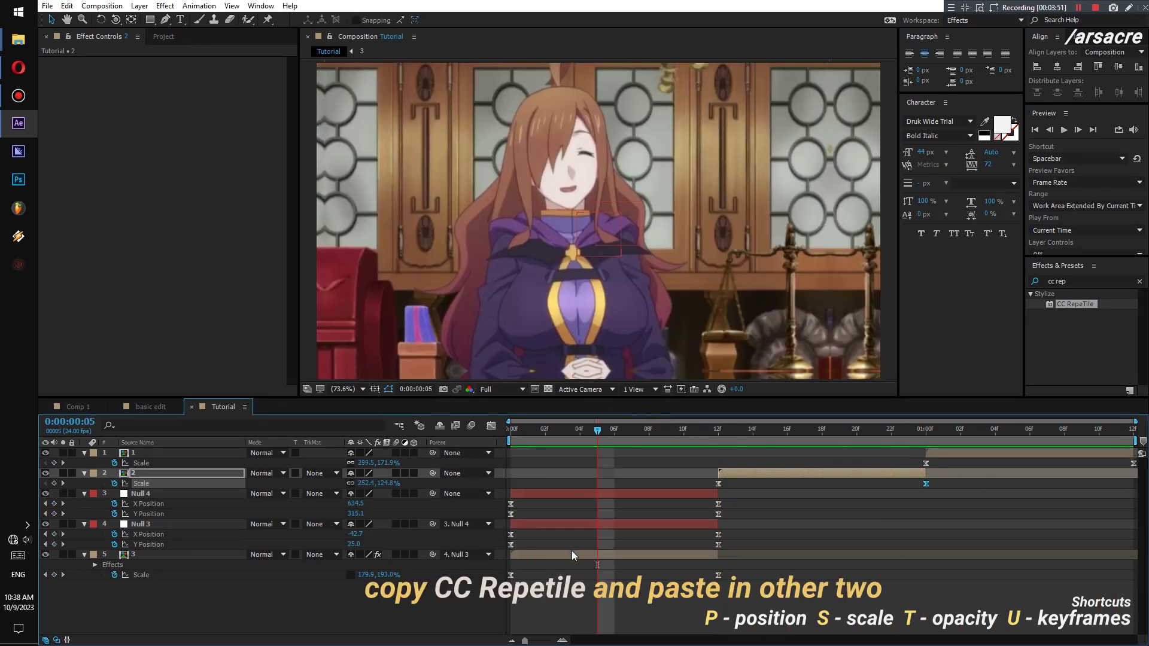
# Copy the CC RepeTile effect from layer 3 and paste it onto layer 2, checking at frame 14.
pyautogui.click(572, 554)
pyautogui.click(87, 62)
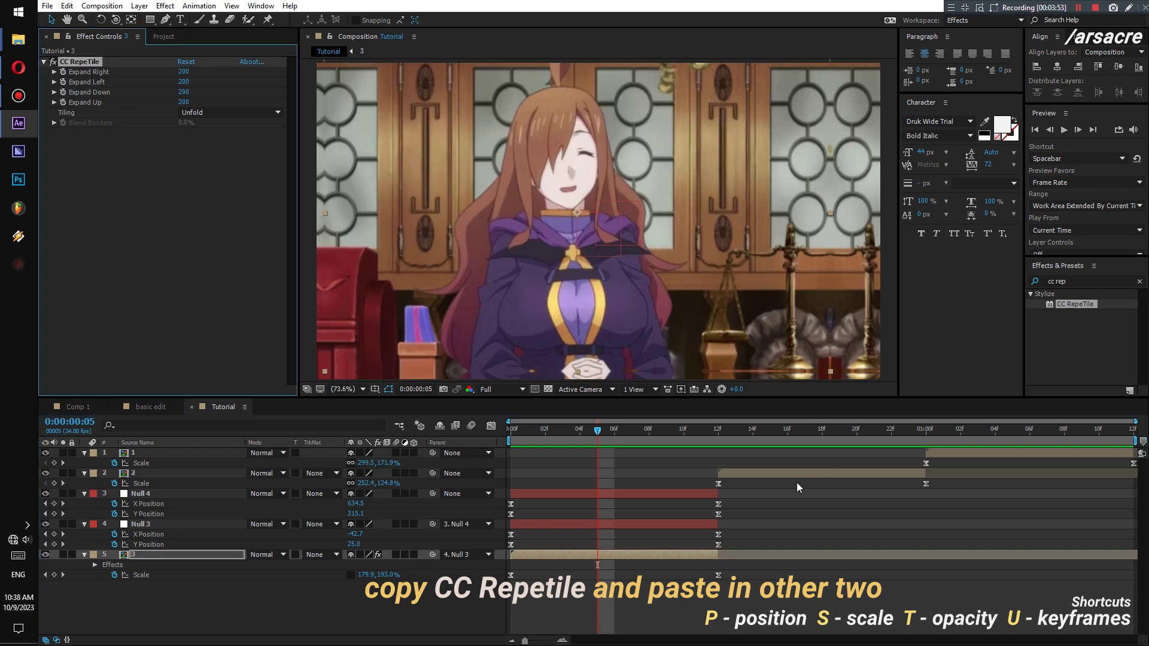
pyautogui.click(748, 440)
pyautogui.moveTo(749, 437); pyautogui.dragTo(736, 439)
pyautogui.click(748, 435)
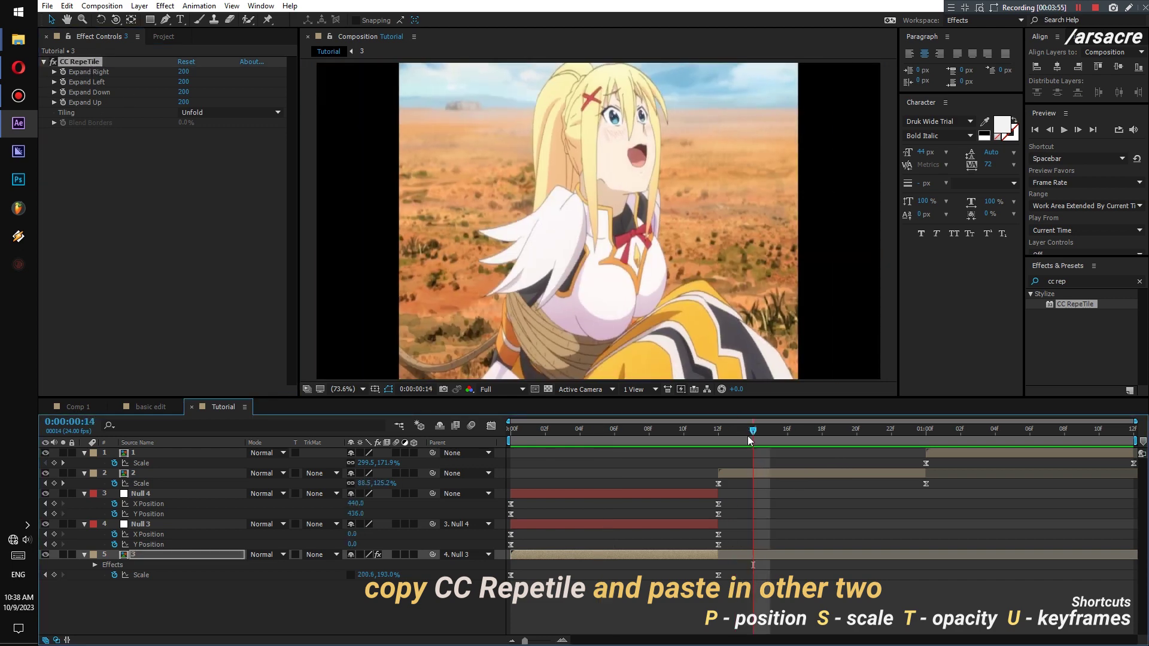
pyautogui.click(763, 474)
pyautogui.hotkey('ctrl', 'v')
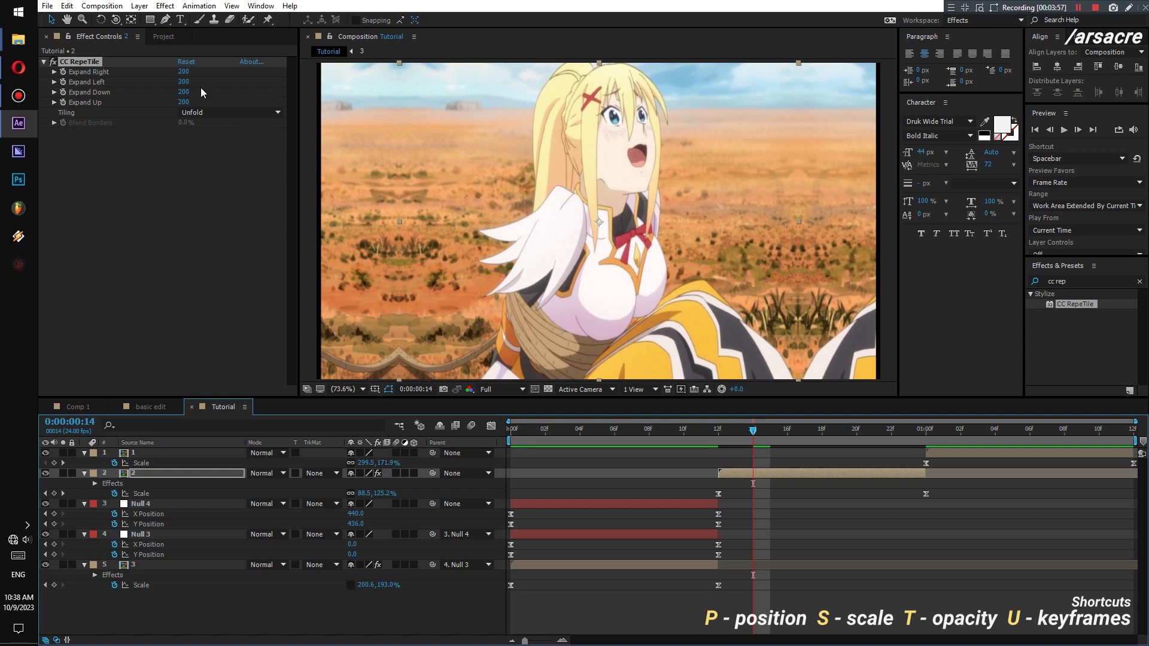
# Set layer 2's CC RepeTile expansion to Right 224, Left 216, Down 223 and Up 267, and go to frame 01:01.
pyautogui.moveTo(180, 83); pyautogui.dragTo(198, 71)
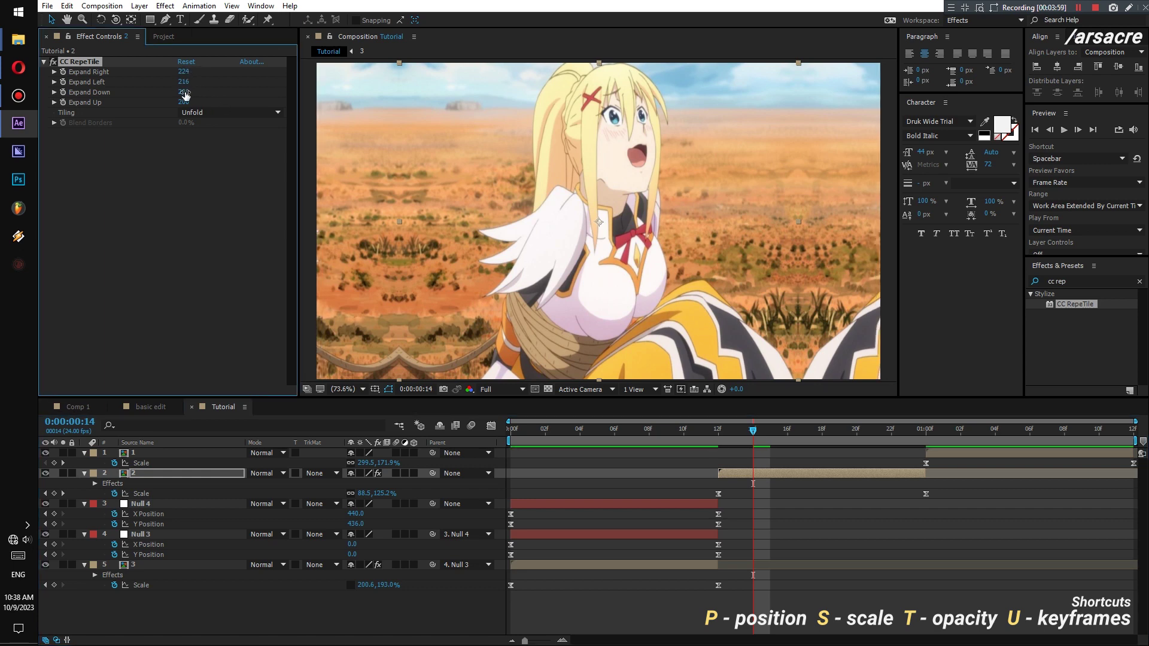
pyautogui.click(944, 432)
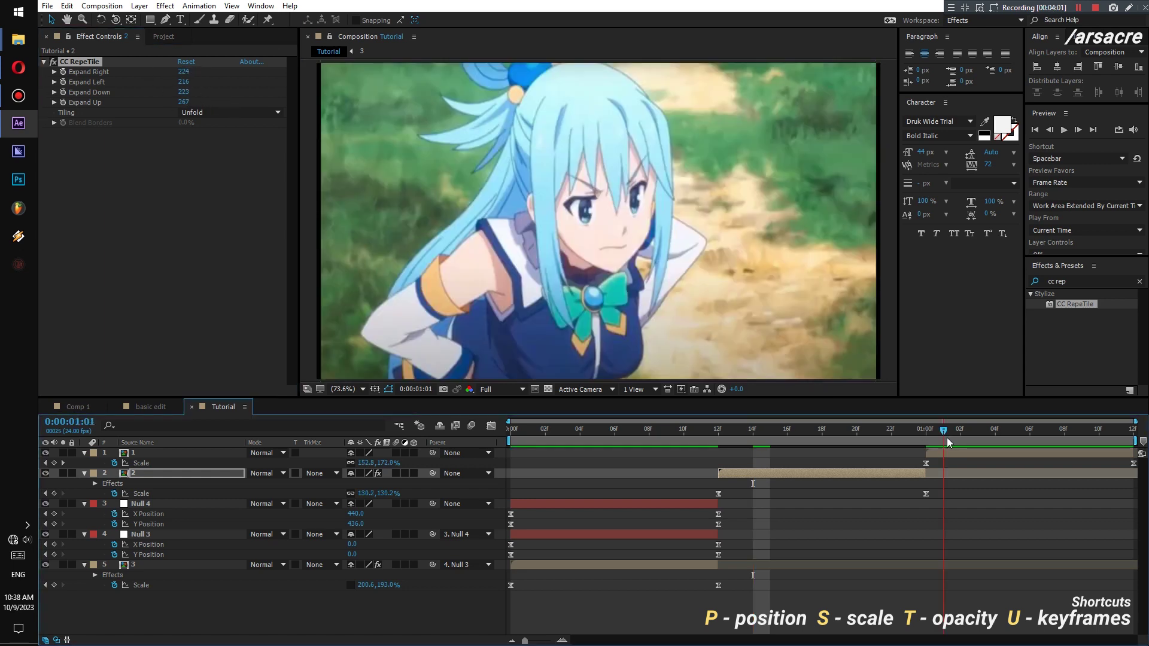
# Paste the CC RepeTile effect onto layer 1 at frame 01:03 and preview the composition.
pyautogui.moveTo(949, 432); pyautogui.dragTo(981, 436)
pyautogui.hotkey('ctrl', 'v')
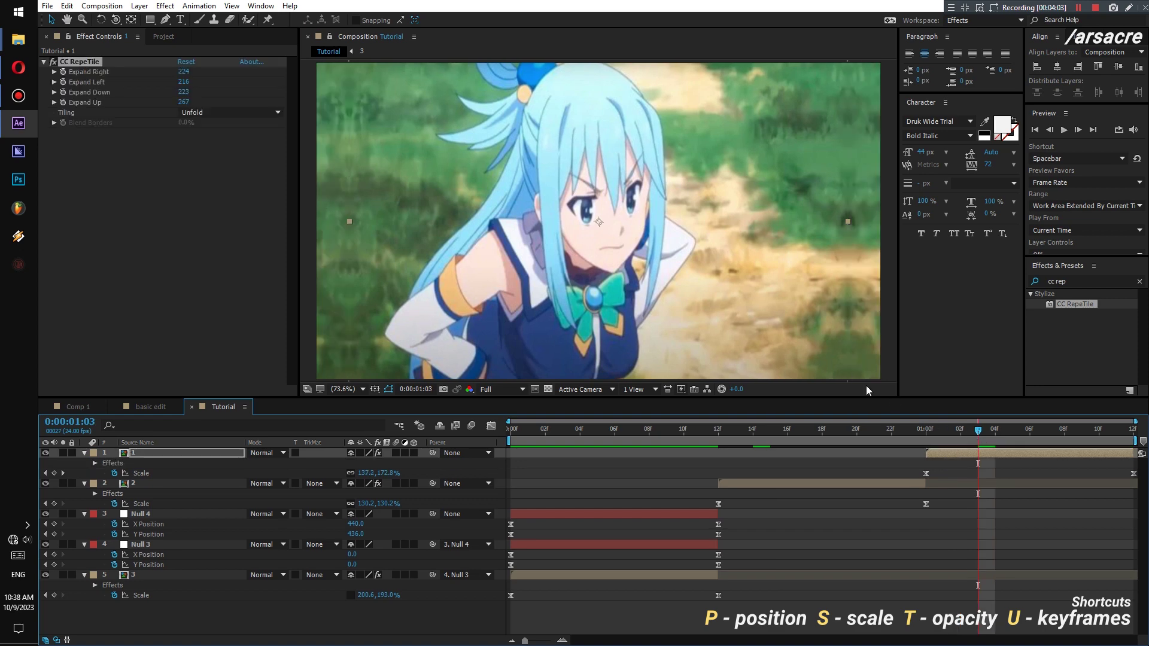
pyautogui.press('space')
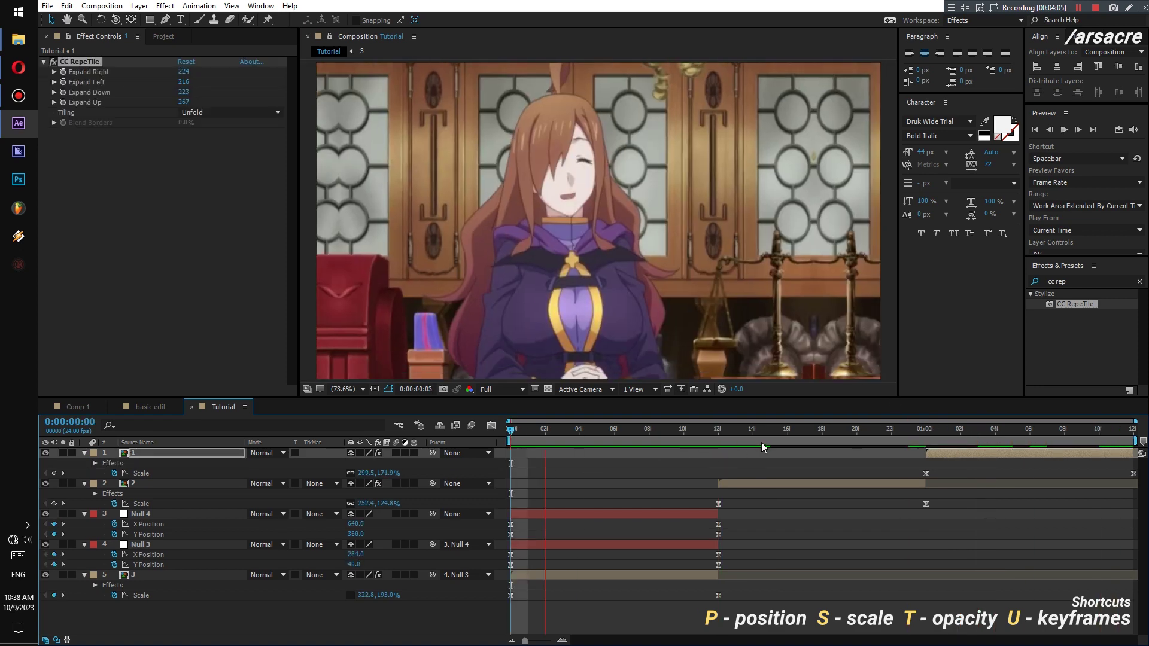
pyautogui.press('space')
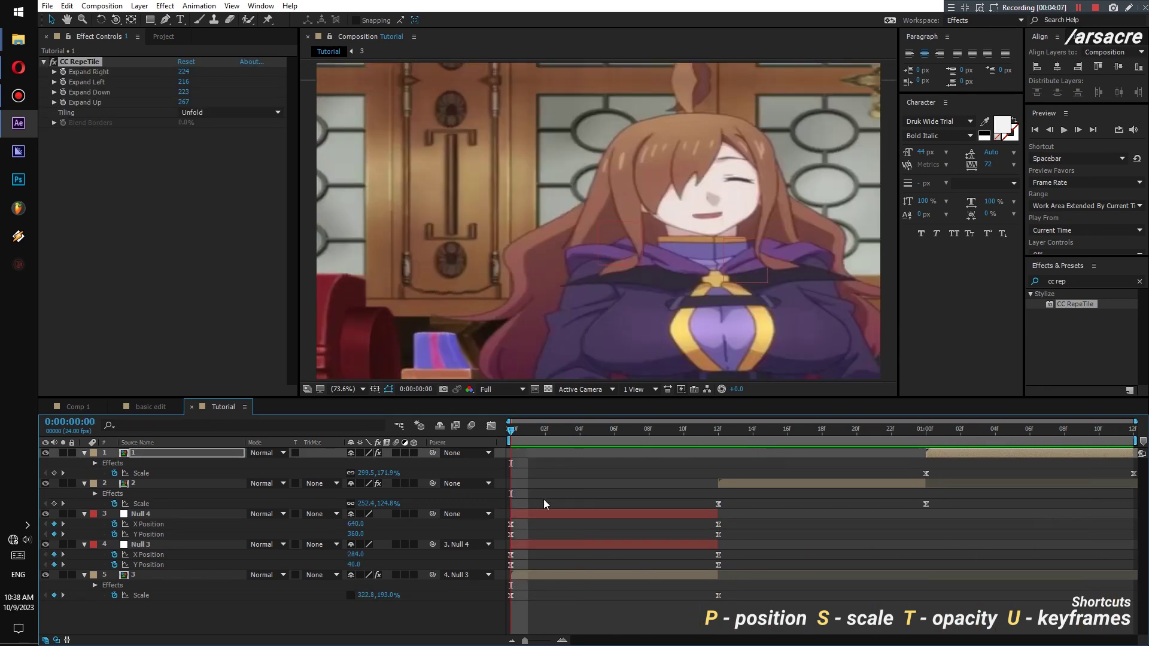
# Collapse the layers' keyframe properties and add a new null object directly above layer 2.
pyautogui.click(543, 499)
pyautogui.press('u')
pyautogui.click(150, 478)
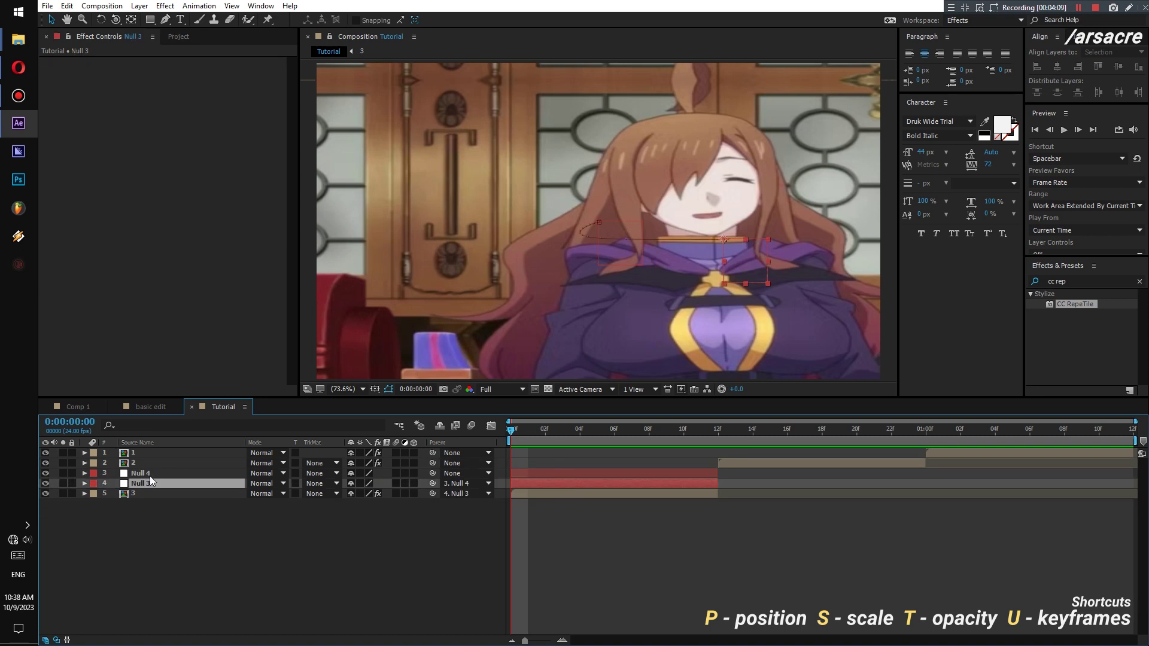
pyautogui.click(165, 466)
pyautogui.rightClick(593, 555)
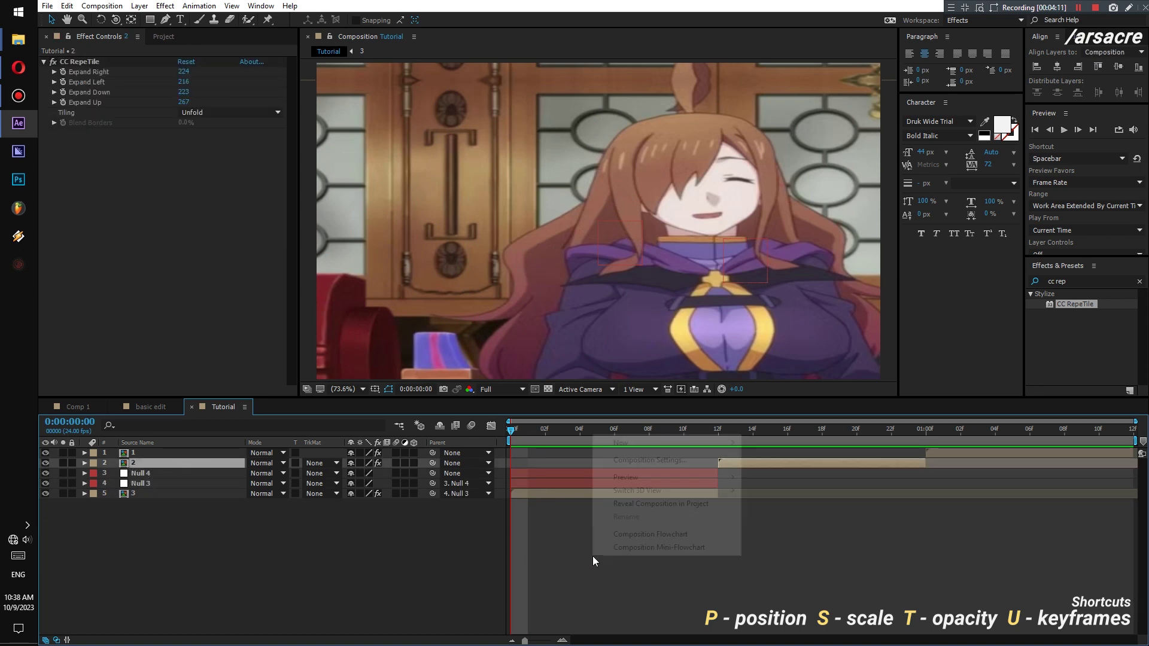
pyautogui.moveTo(718, 443)
pyautogui.click(778, 513)
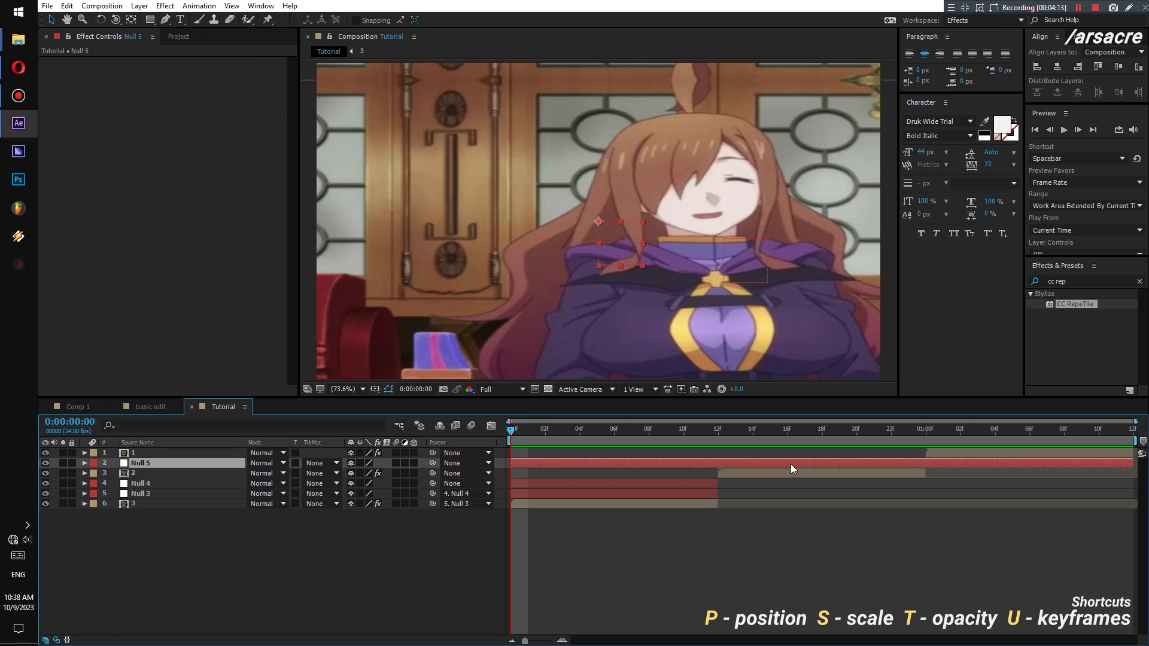
# Trim the new null above clip 2 to run from frame 12 to 01:00.
pyautogui.click(718, 445)
pyautogui.hotkey('alt', '[')
pyautogui.hotkey('alt', ']')
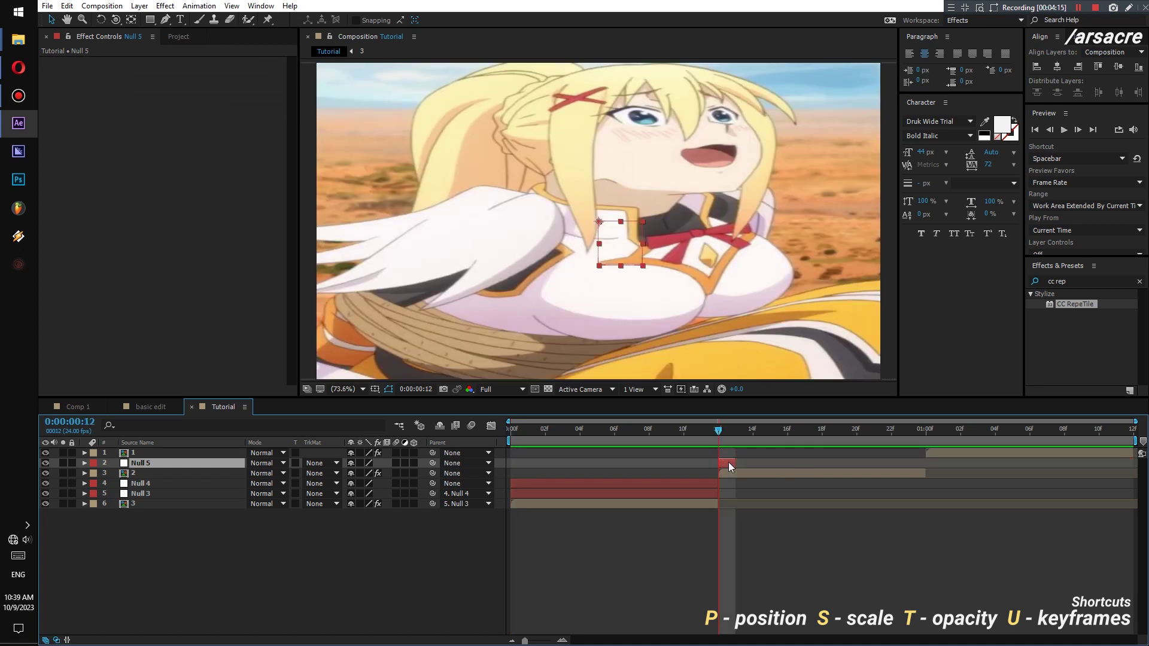
pyautogui.moveTo(735, 462); pyautogui.dragTo(909, 467)
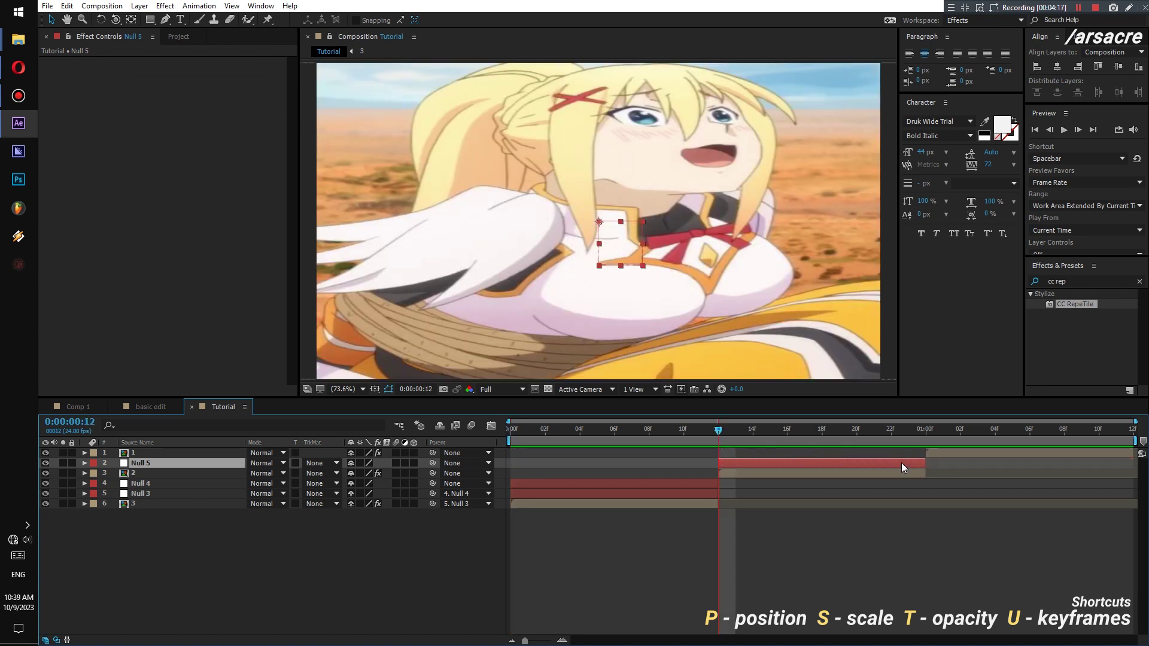
# Duplicate Null 5, then parent clip 2 to the lower Null 5 and the lower Null 5 to the upper one.
pyautogui.hotkey('ctrl', 'd')
pyautogui.click(689, 483)
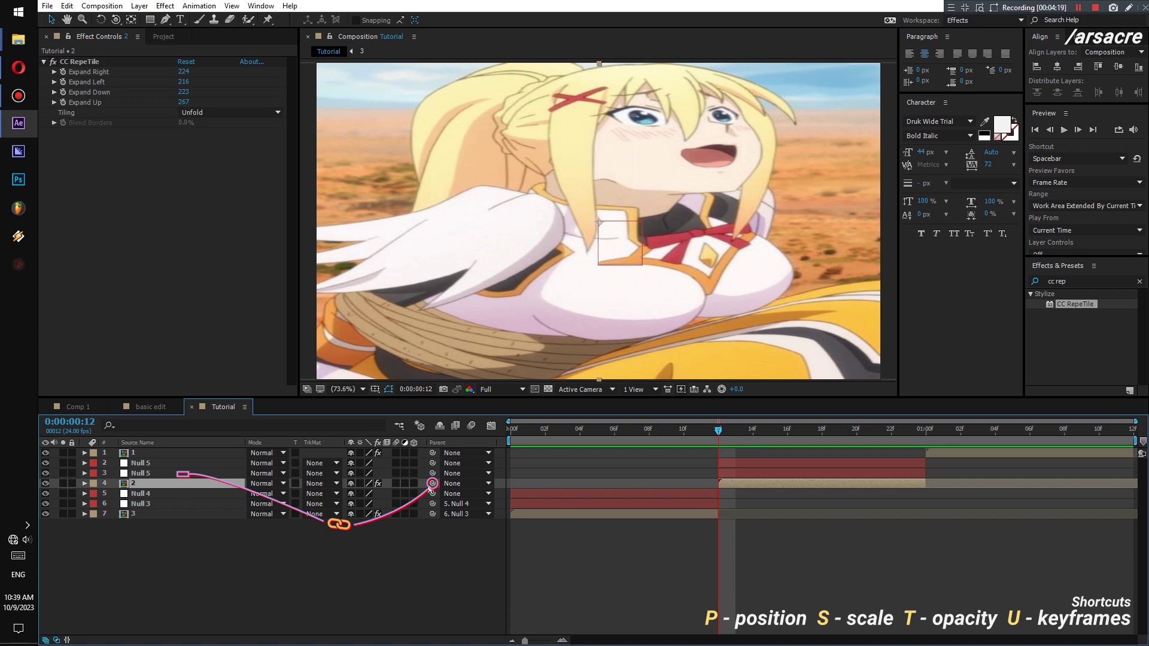
pyautogui.moveTo(433, 483); pyautogui.dragTo(421, 463)
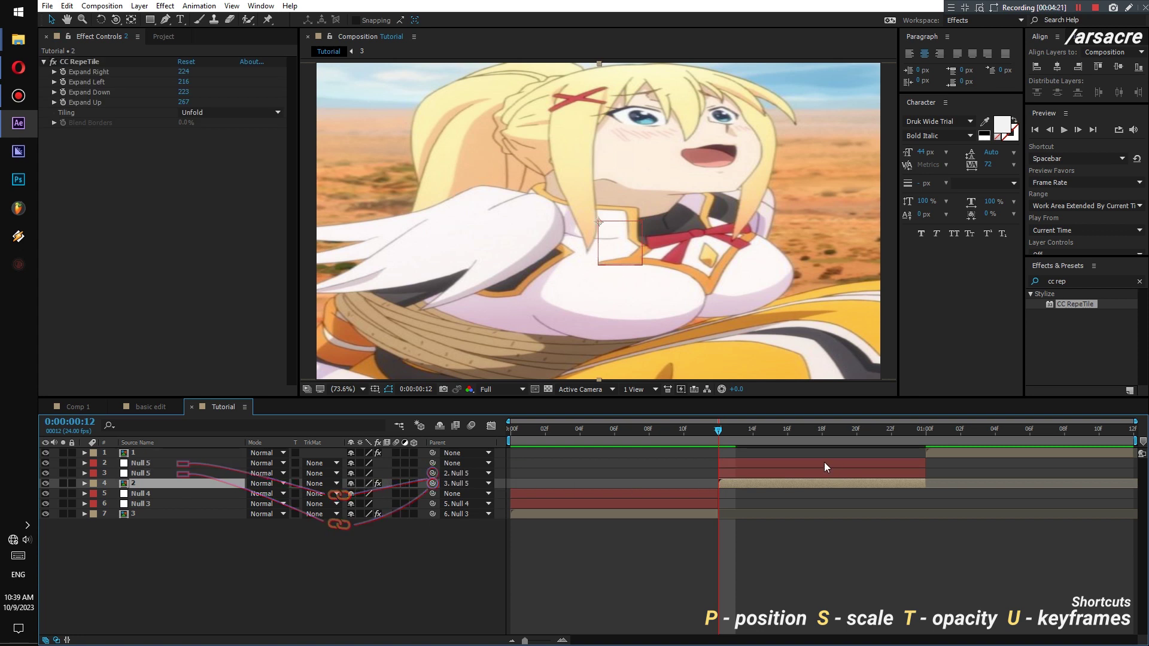
# Add a null above clip 1 starting at 01:00, duplicate it, and parent clip 1 to the lower null and that to the upper.
pyautogui.hotkey('ctrl', 'alt', 'shift', 'y')
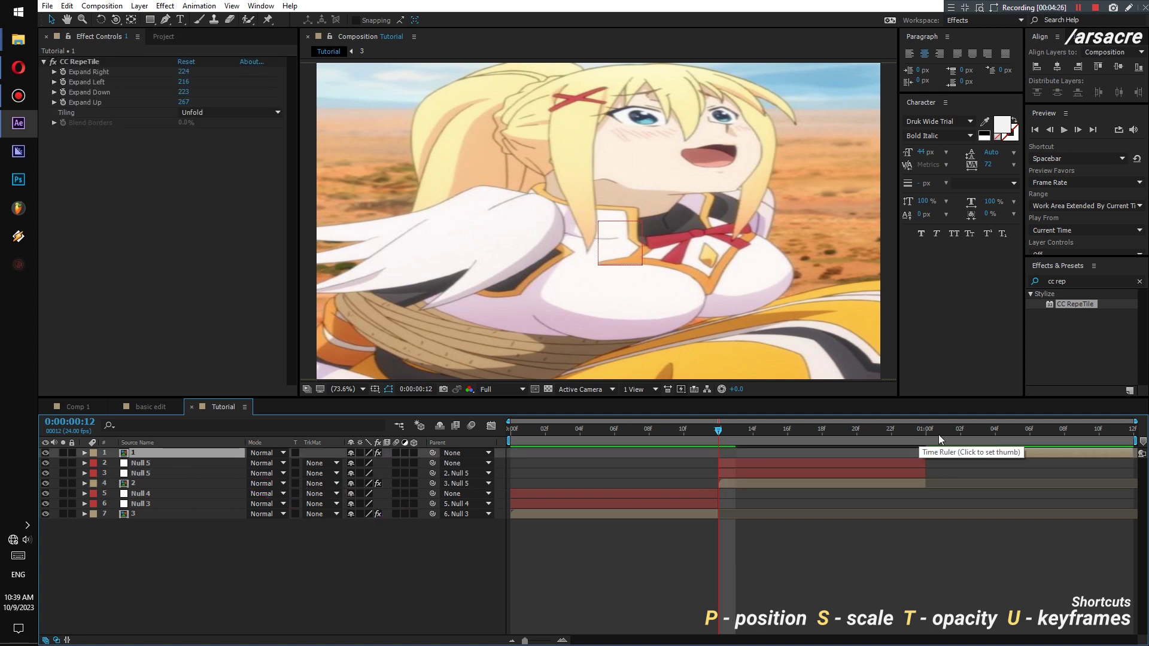
pyautogui.click(926, 430)
pyautogui.hotkey('alt', '[')
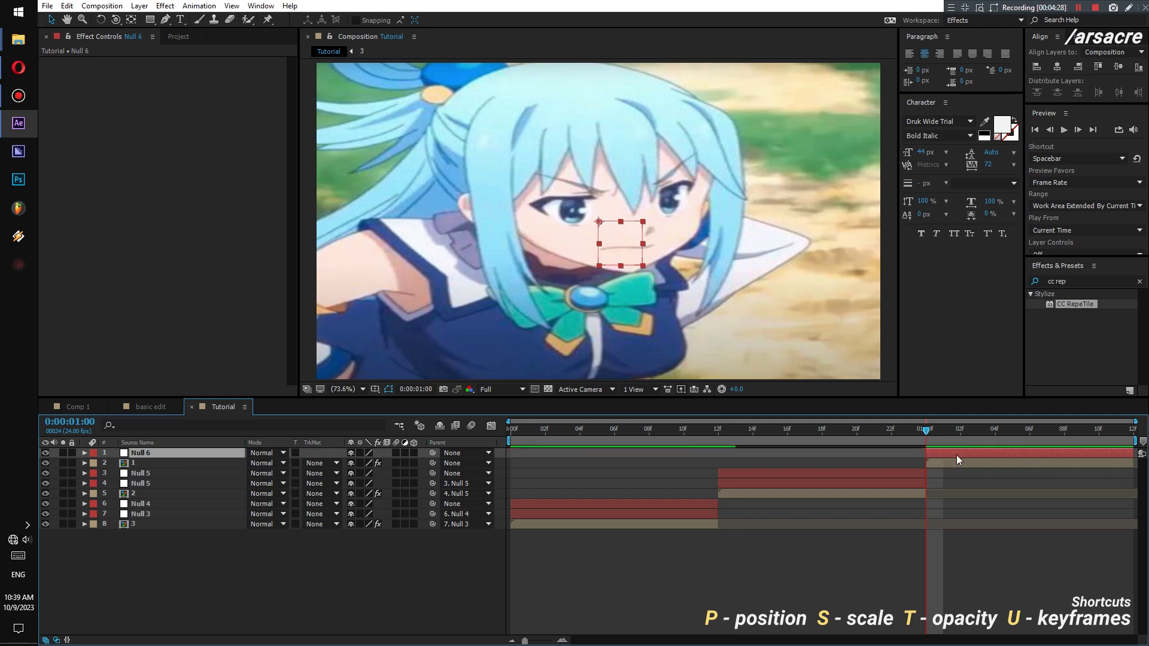
pyautogui.hotkey('ctrl', 'd')
pyautogui.moveTo(432, 473); pyautogui.dragTo(179, 453)
# Copy Null 3's X and Y Position keyframes and paste them onto the lower Null 5 at frame 12.
pyautogui.moveTo(691, 445); pyautogui.dragTo(718, 445)
pyautogui.click(600, 523)
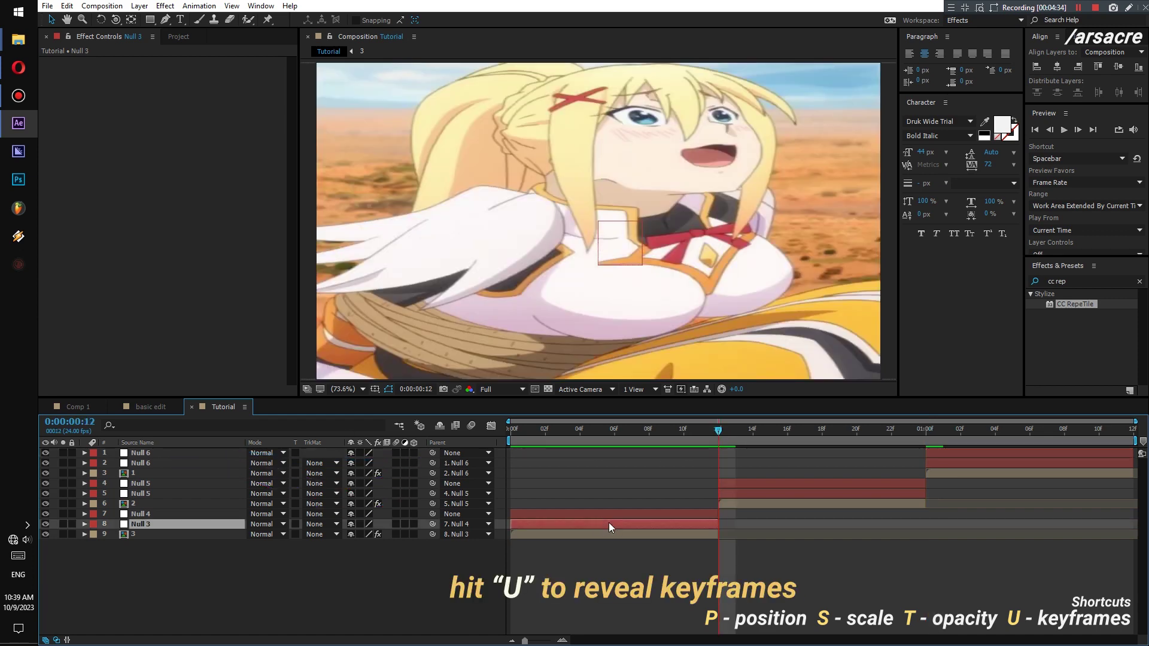
pyautogui.press('u')
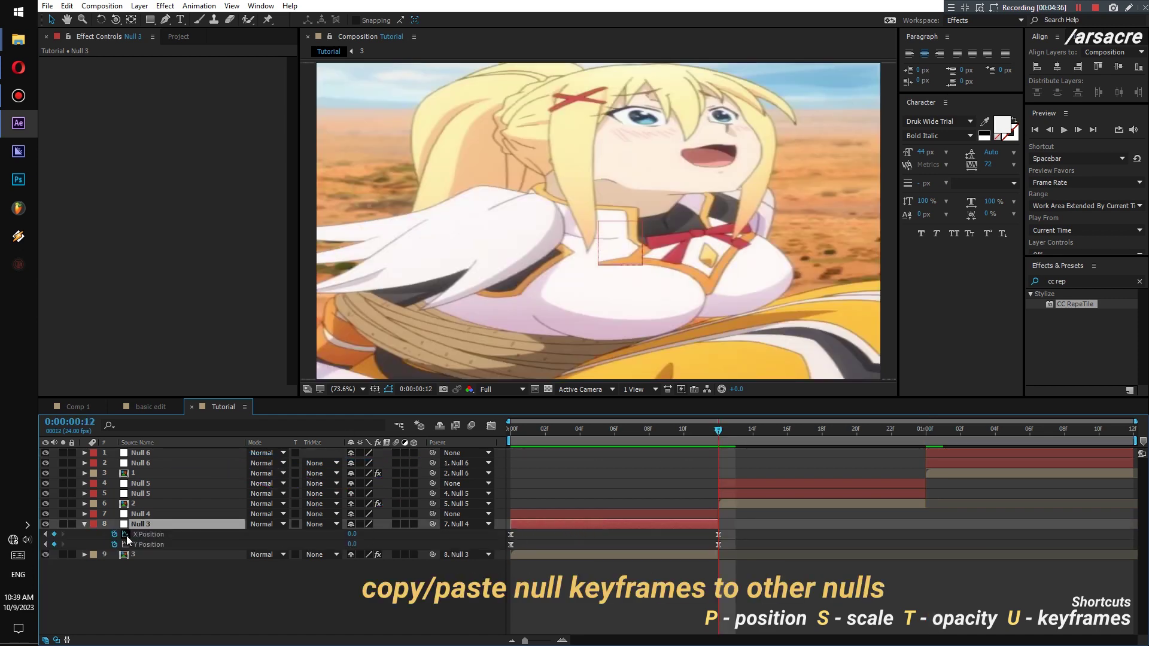
pyautogui.click(144, 535)
pyautogui.click(730, 493)
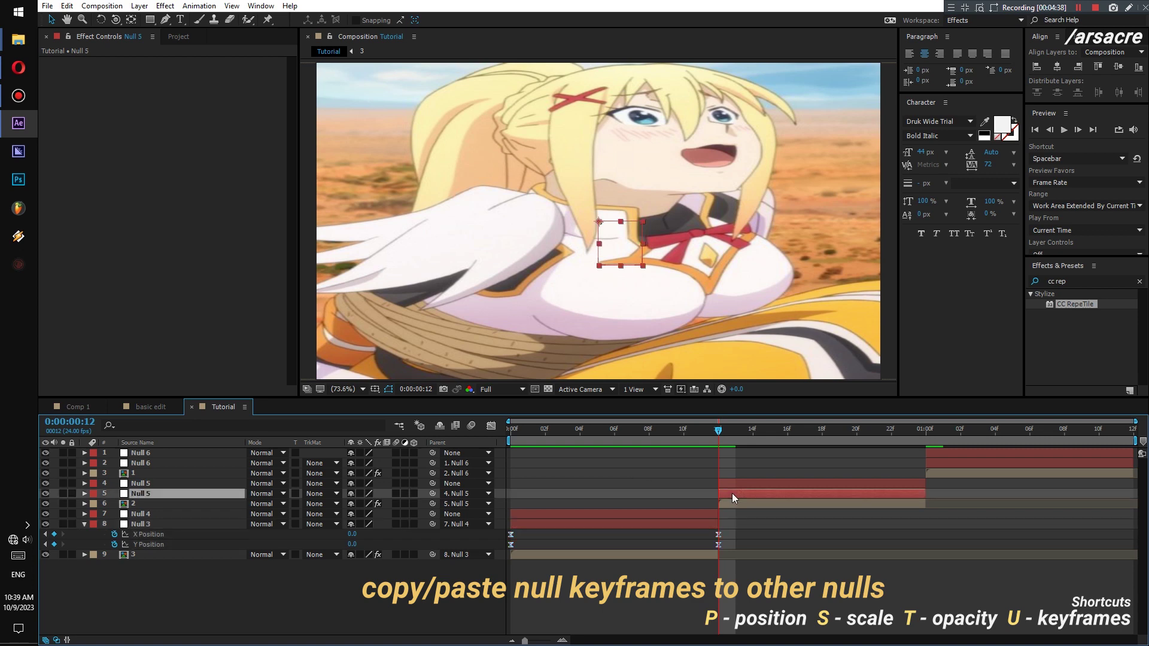
pyautogui.hotkey('ctrl', 'v')
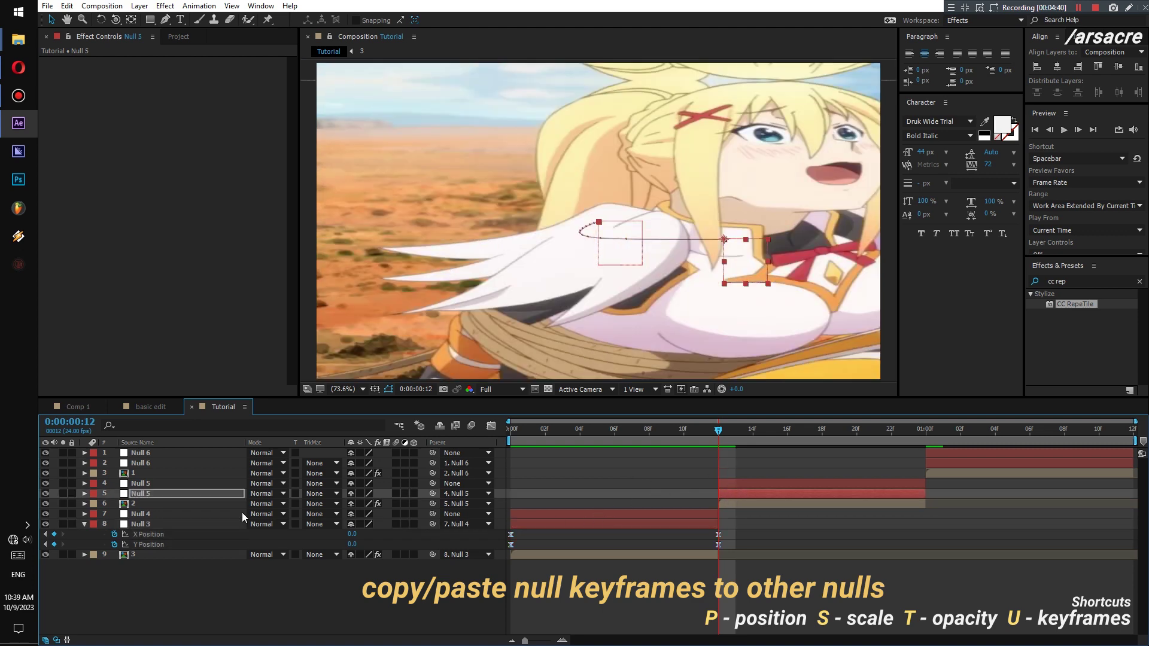
# Copy Null 4's X and Y Position keyframes and paste them onto the upper Null 5 at frame 12.
pyautogui.click(161, 514)
pyautogui.press('u')
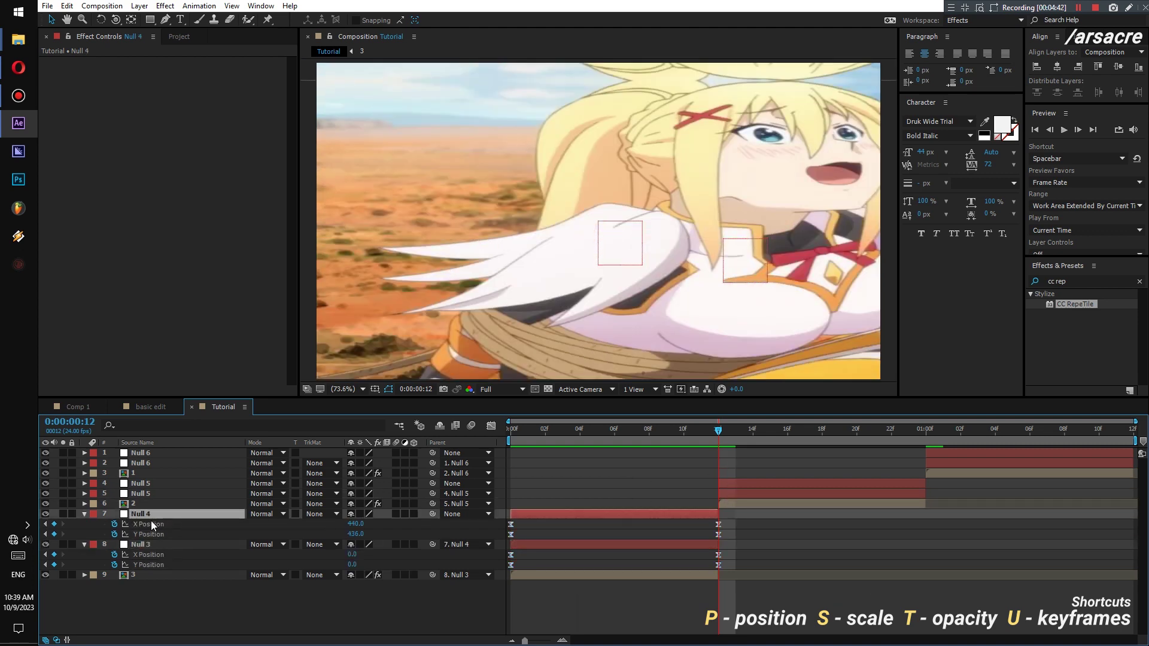
pyautogui.click(151, 524)
pyautogui.keyDown('shift'); pyautogui.click(150, 534); pyautogui.keyUp('shift')
pyautogui.click(732, 484)
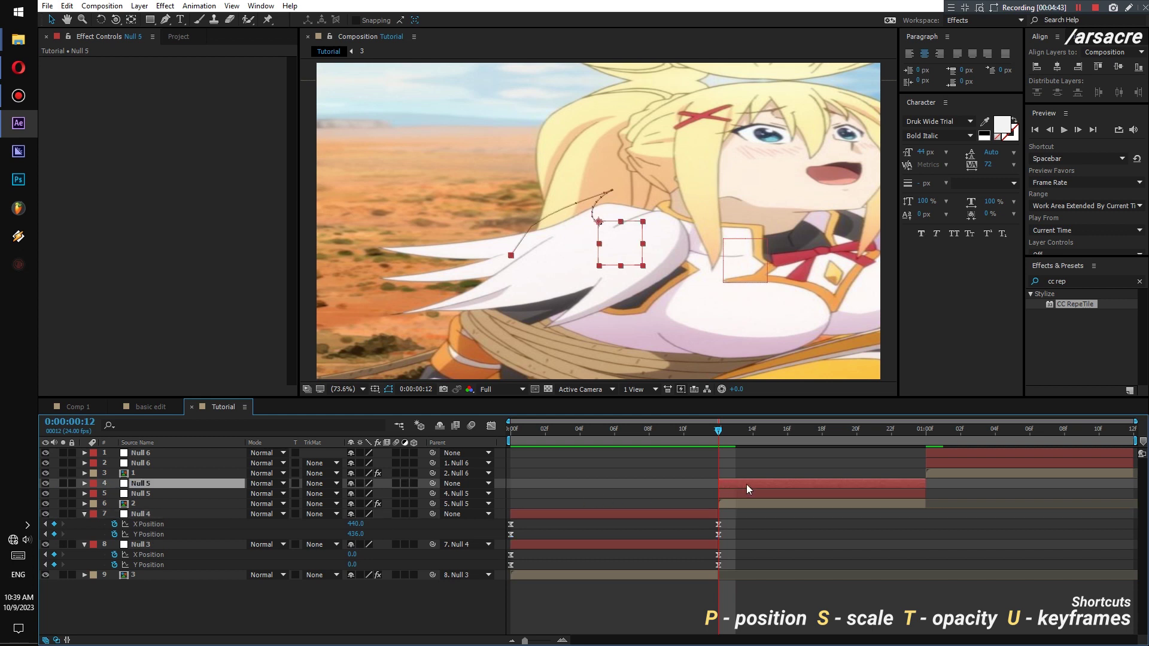
# Copy the lower Null 5's X and Y Position keyframes and paste them onto the lower Null 6 at 01:00.
pyautogui.click(926, 431)
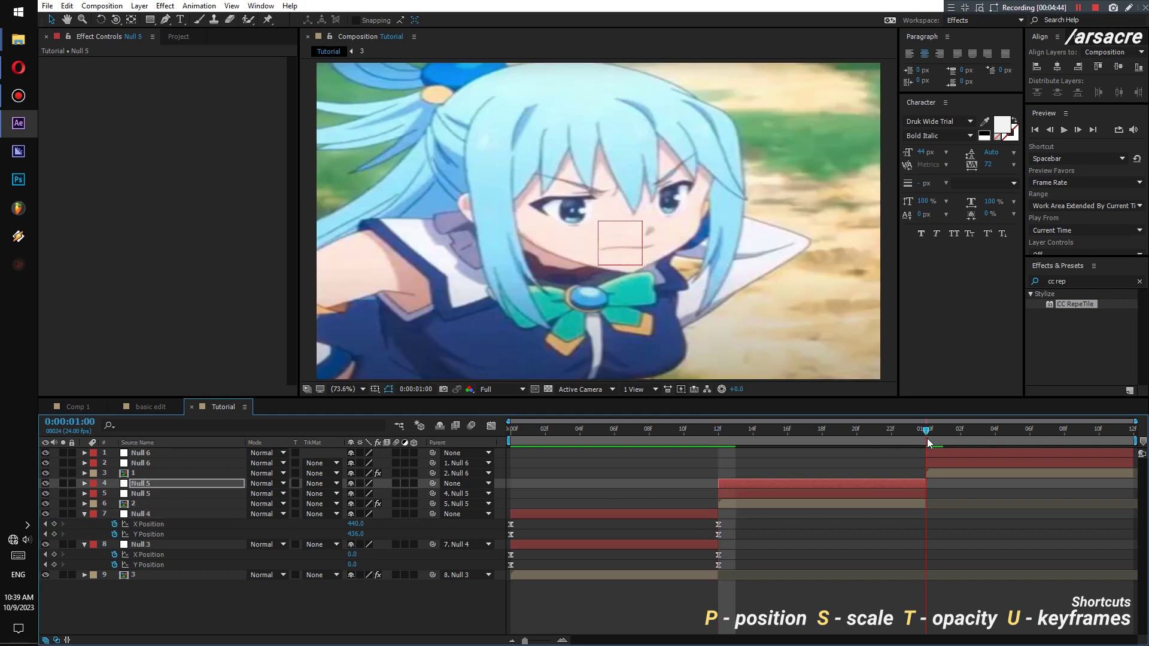
pyautogui.click(889, 494)
pyautogui.press('u')
pyautogui.moveTo(948, 501); pyautogui.dragTo(688, 529)
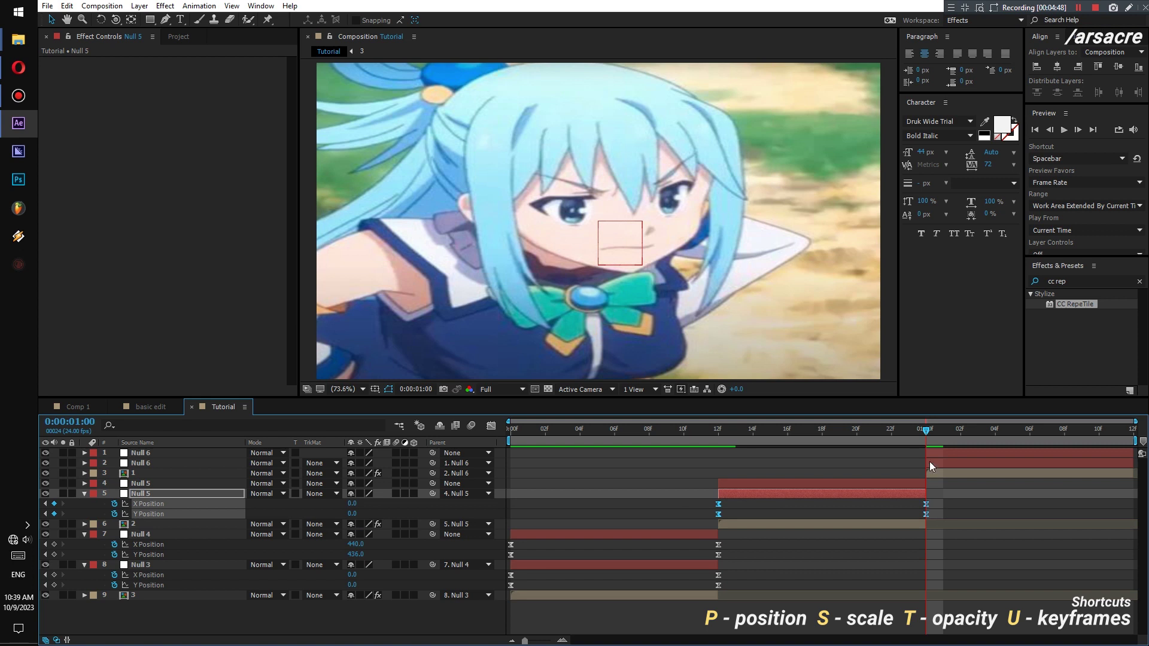
pyautogui.click(942, 465)
pyautogui.press('p')
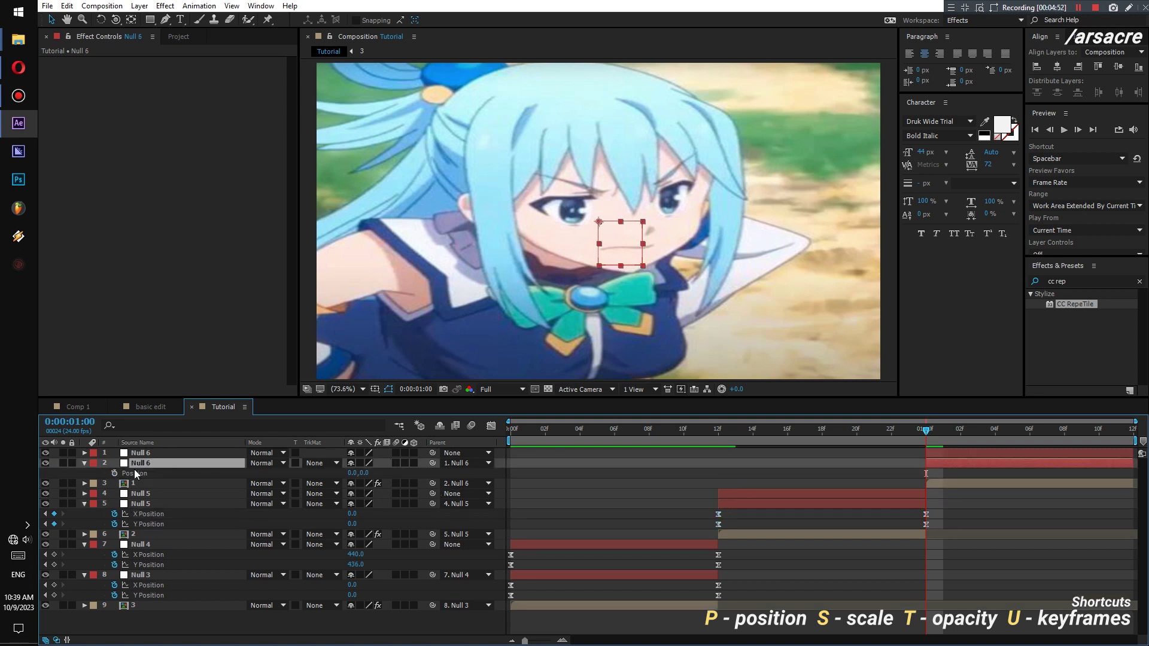
pyautogui.hotkey('ctrl', 'v')
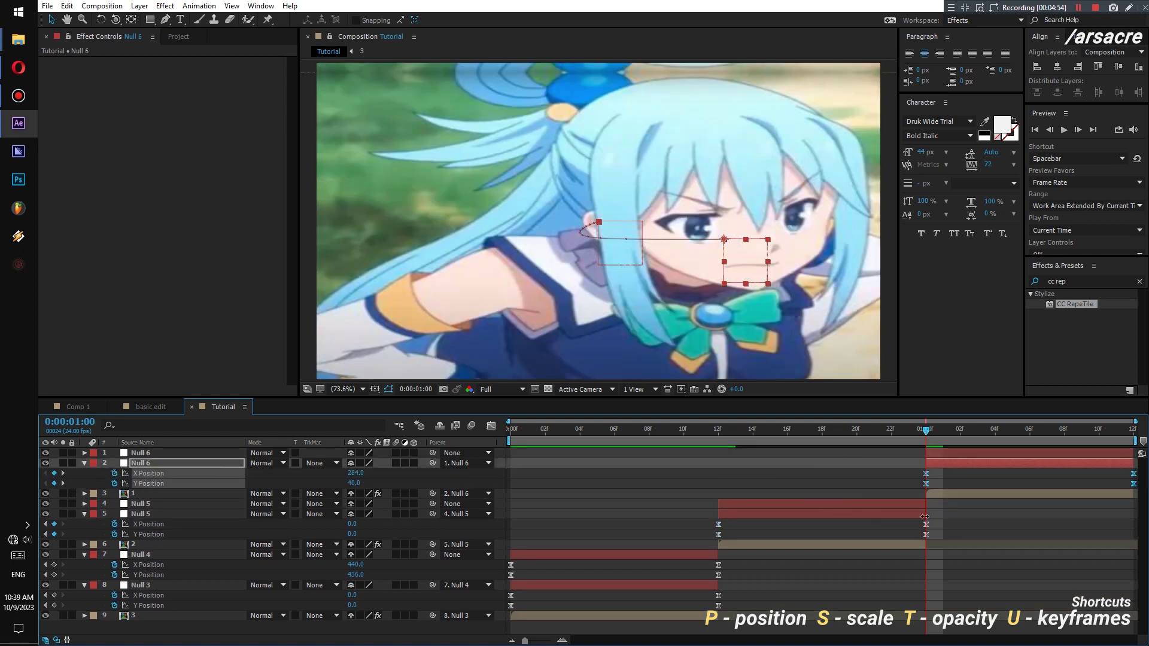
# Copy the upper Null 5's X and Y Position keyframes and paste them onto the upper Null 6 at 01:00.
pyautogui.click(911, 505)
pyautogui.press('u')
pyautogui.click(149, 515)
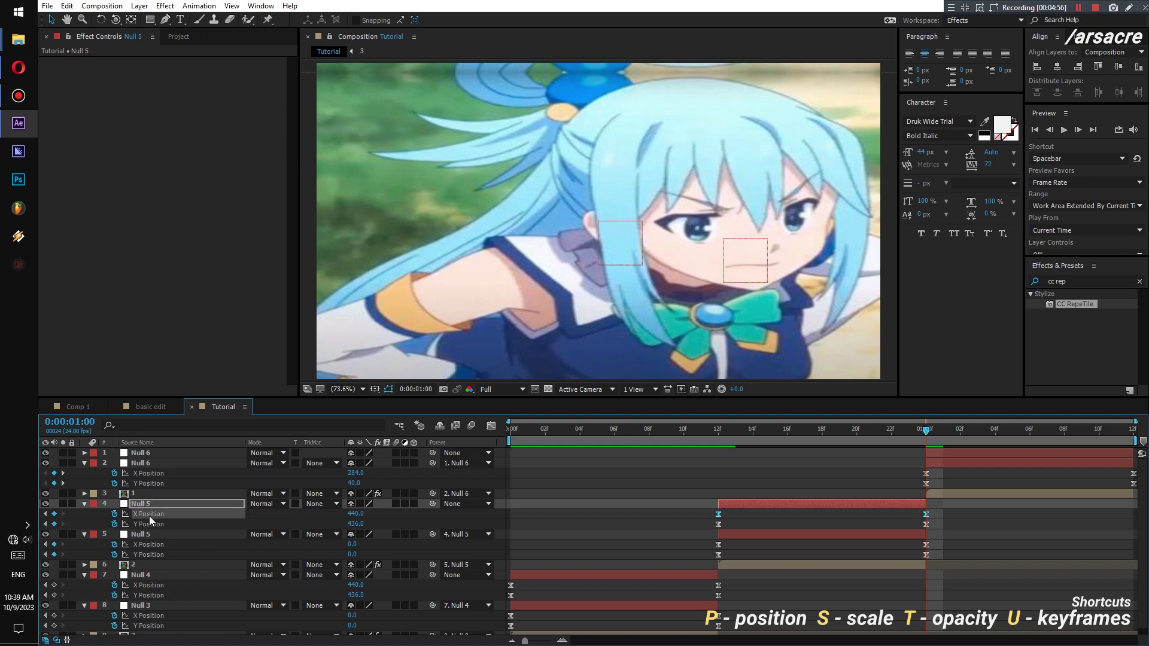
pyautogui.keyDown('shift'); pyautogui.click(149, 524); pyautogui.keyUp('shift')
pyautogui.click(154, 453)
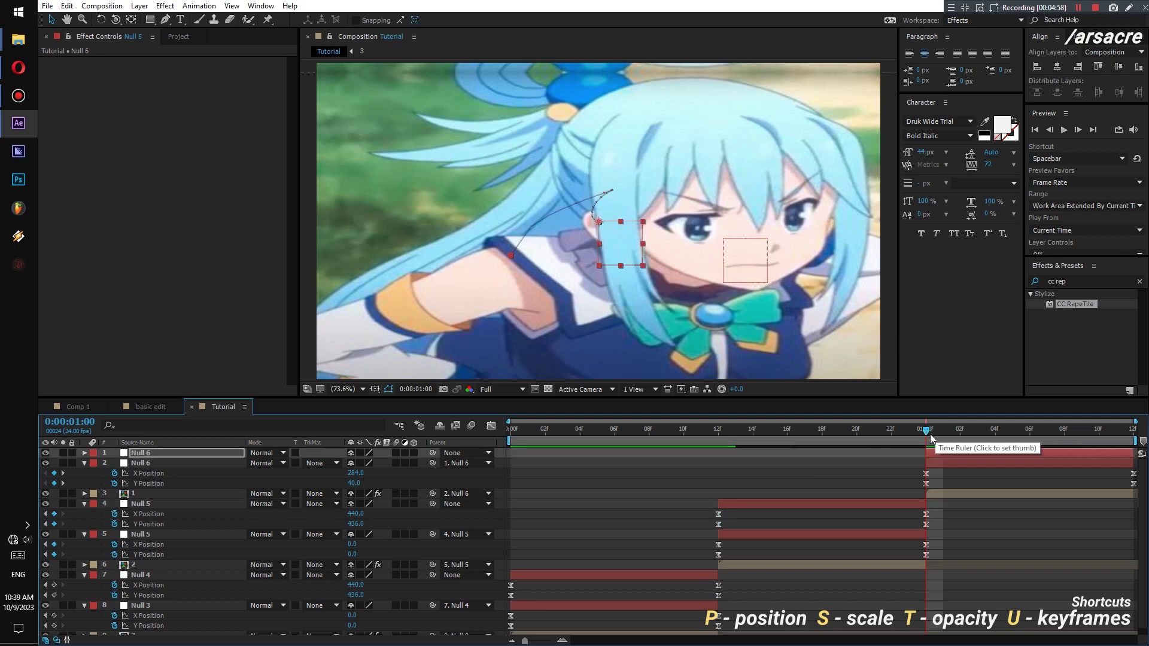
# Preview the composition and increase clip 2's CC RepeTile Expand Right to about 263 at frame 15.
pyautogui.moveTo(942, 433); pyautogui.dragTo(1030, 431)
pyautogui.press('Home')
pyautogui.press('space')
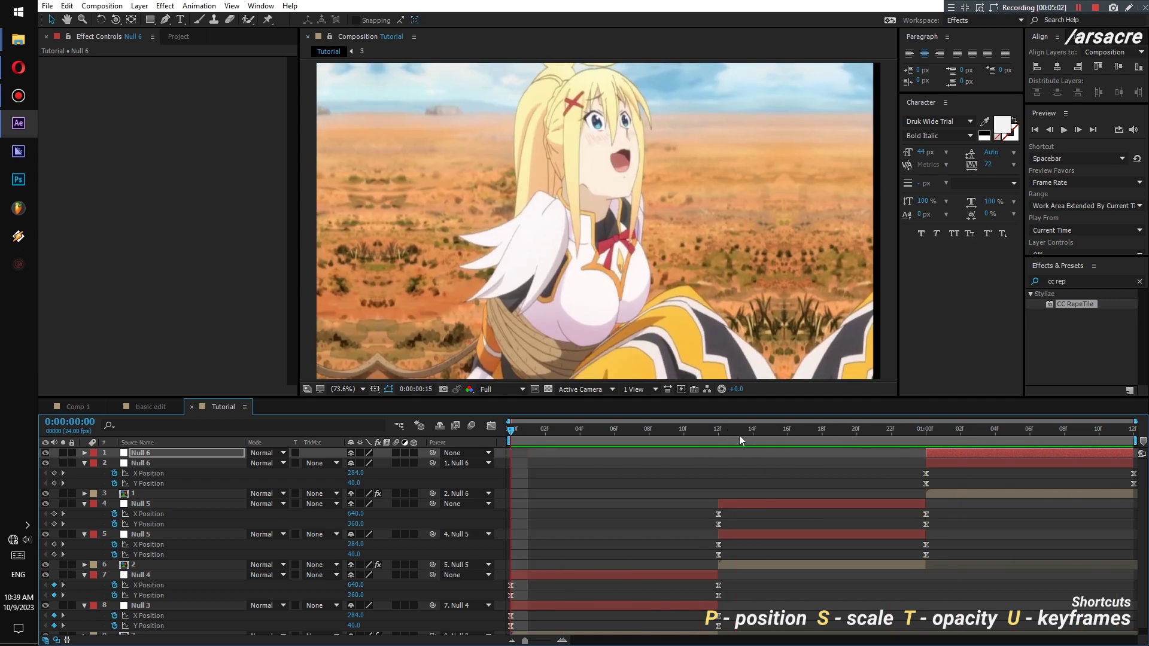
pyautogui.press('space')
pyautogui.click(156, 565)
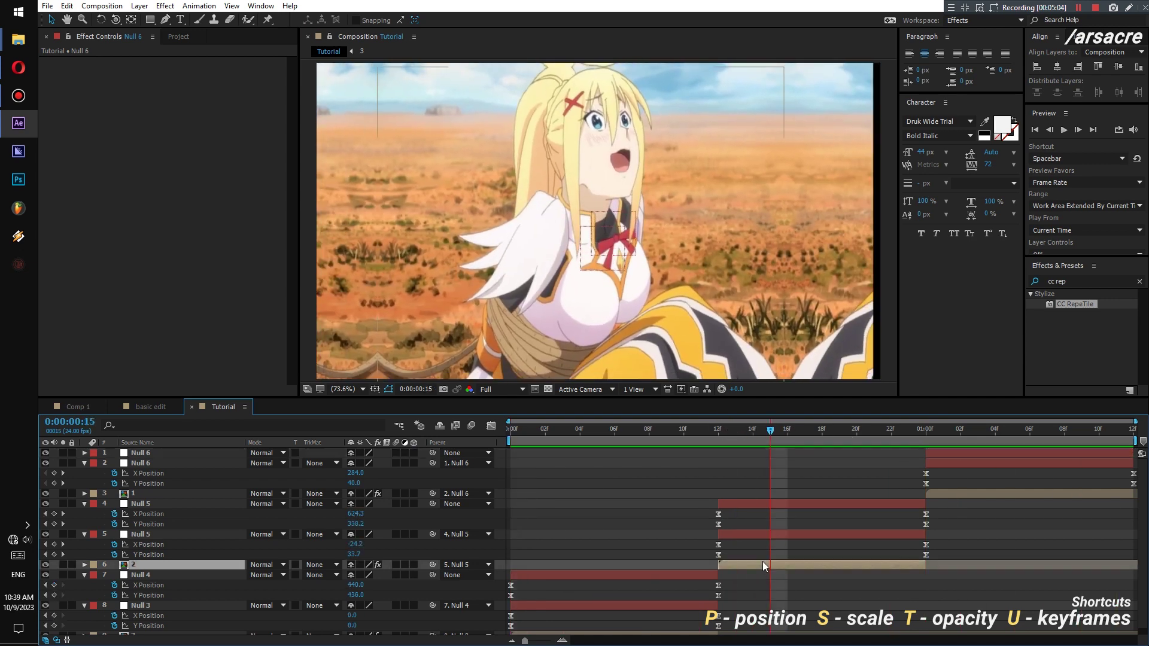
pyautogui.click(191, 92)
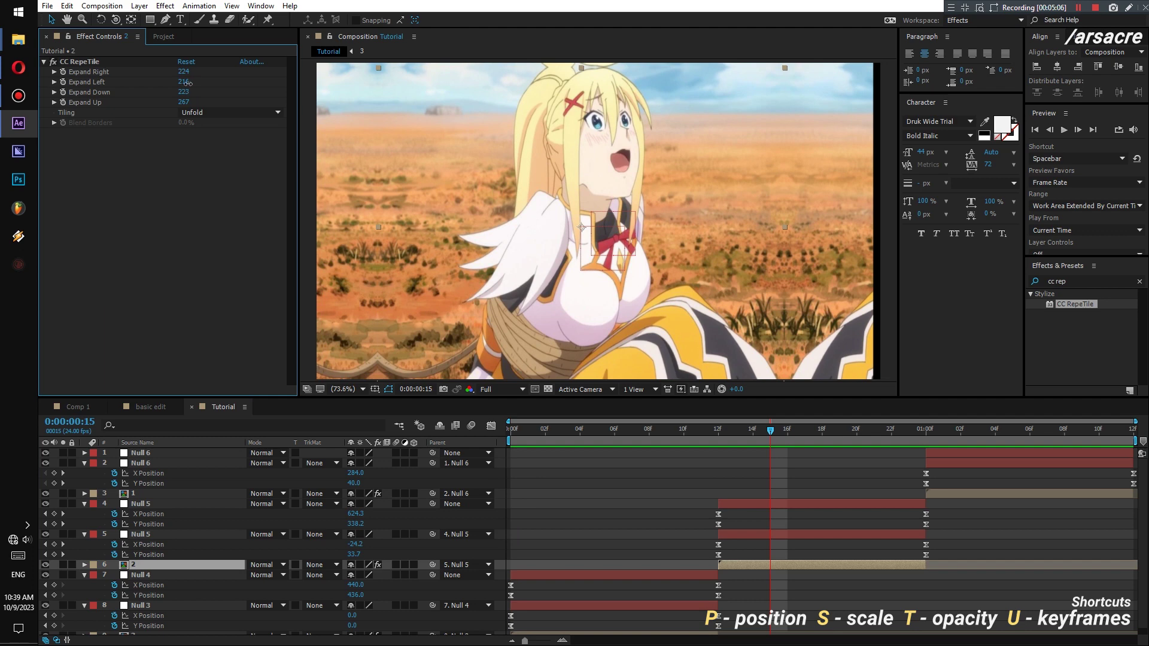
pyautogui.click(186, 82)
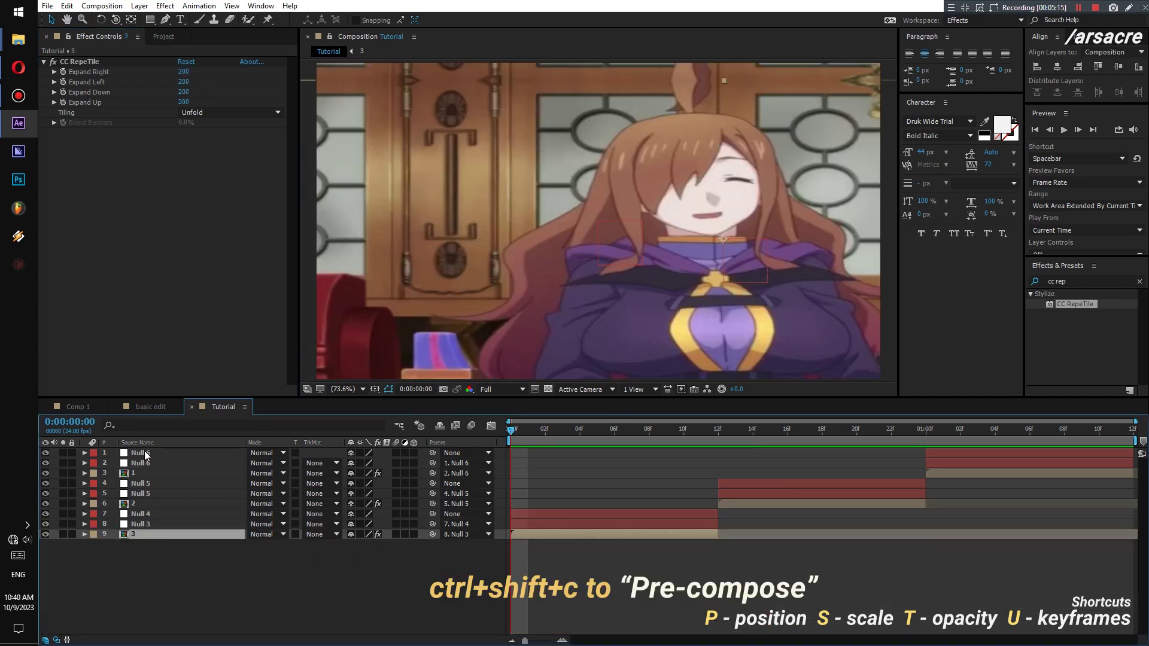
# Pre-compose all the clip and null layers into a new composition named clips, moving all attributes into it.
pyautogui.keyDown('shift'); pyautogui.click(145, 450); pyautogui.keyUp('shift')
pyautogui.hotkey('ctrl', 'shift', 'c')
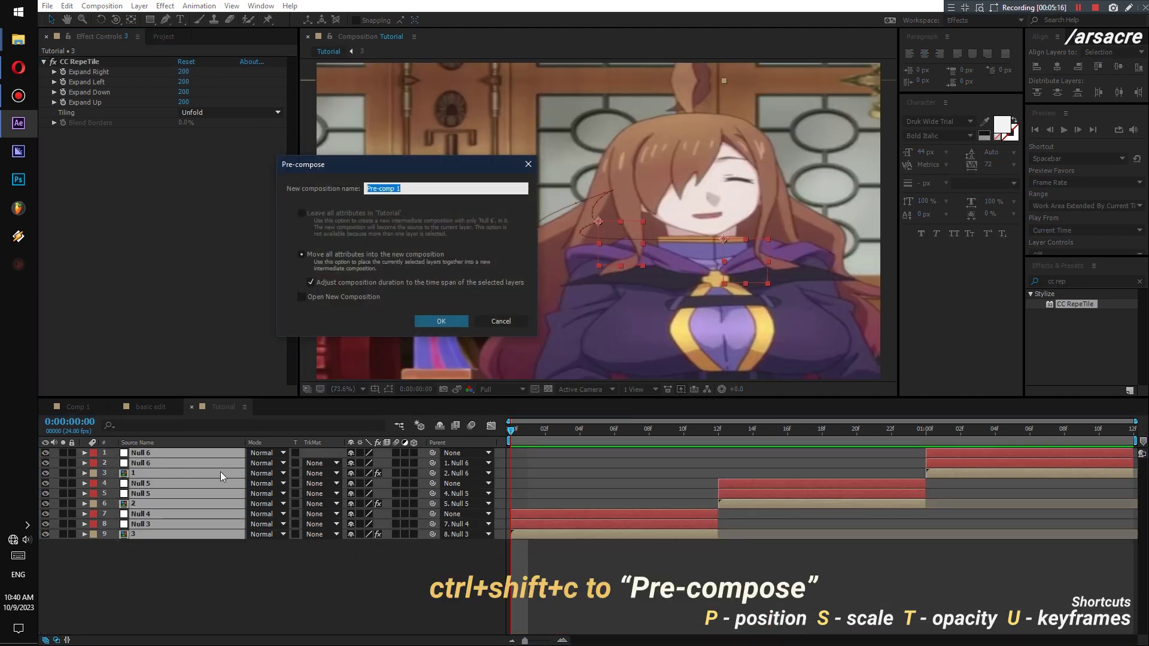
pyautogui.write('clips')
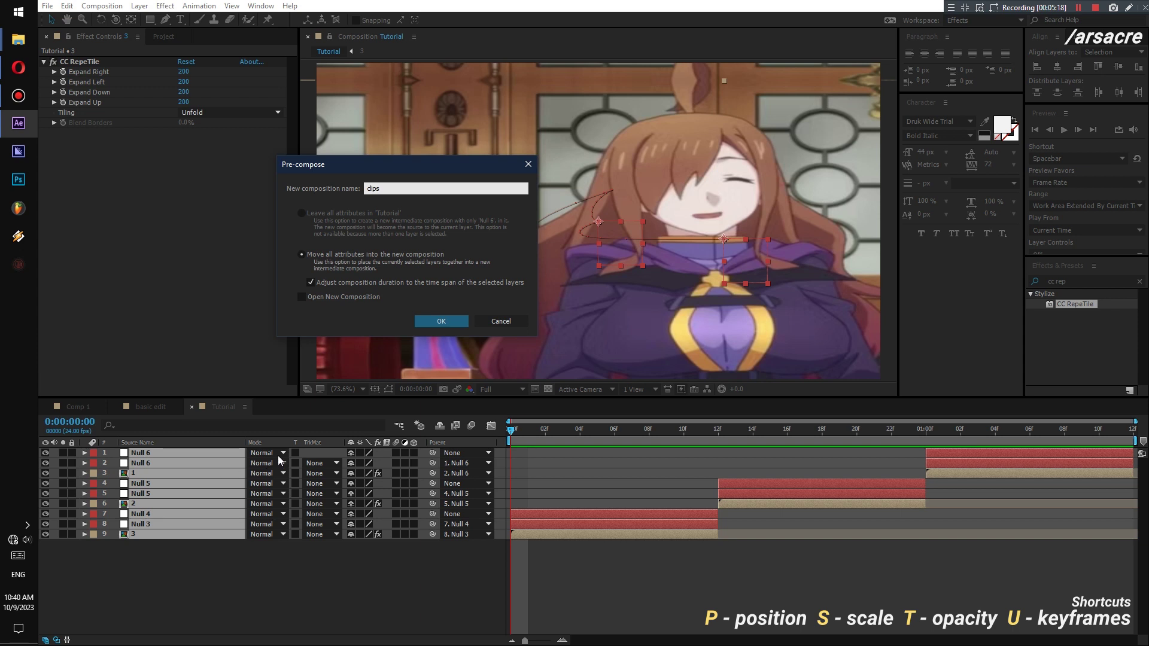
pyautogui.click(437, 318)
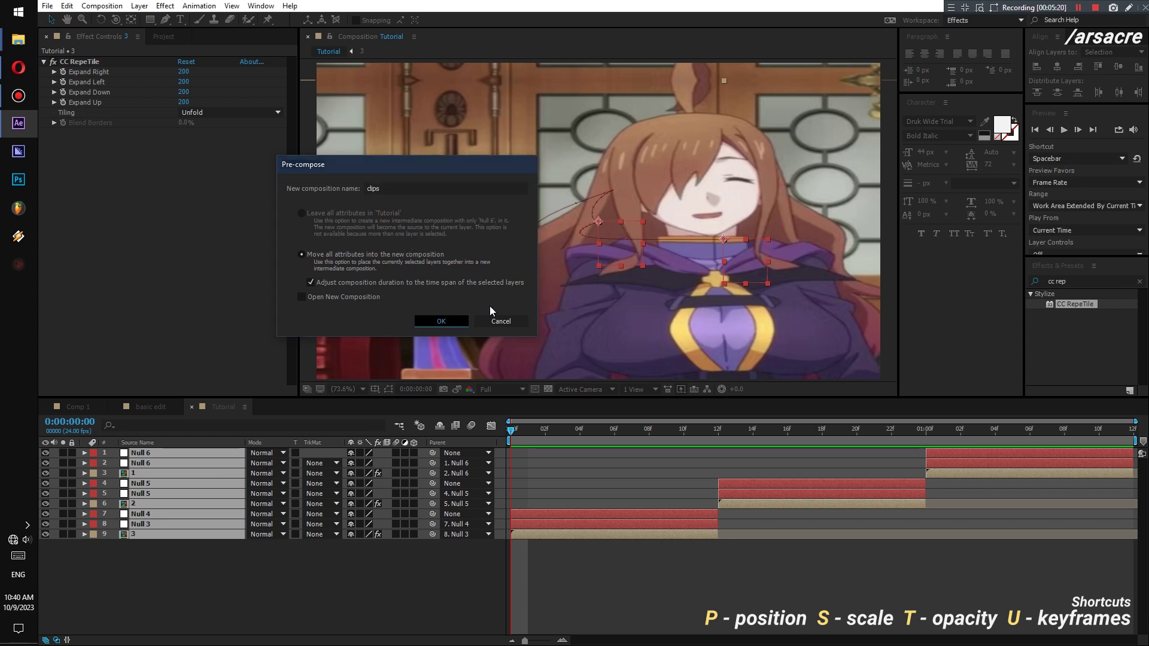
# Duplicate the clips pre-comp layer and hide the lower copy.
pyautogui.click(171, 466)
pyautogui.click(167, 457)
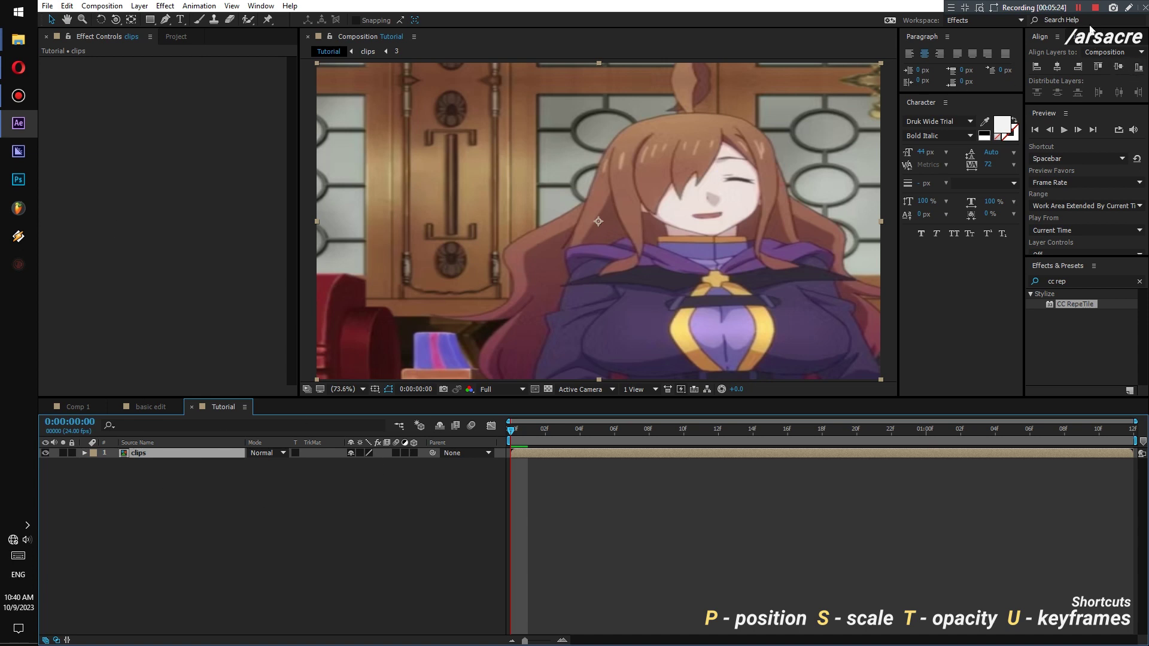
pyautogui.click(136, 453)
pyautogui.click(68, 6)
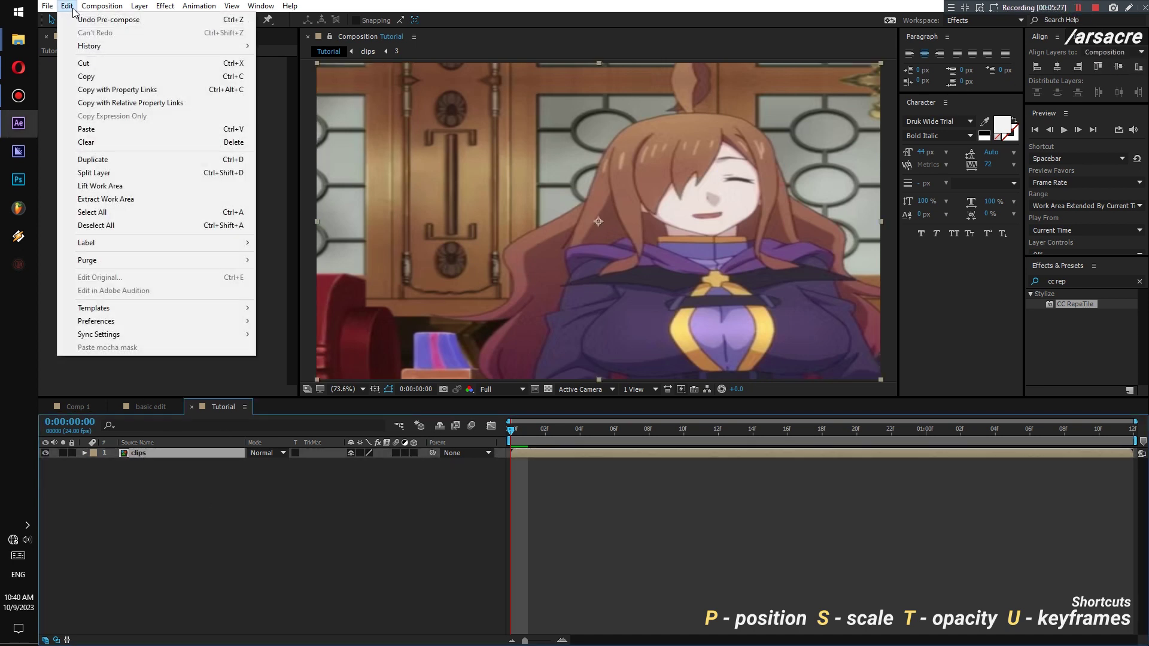
pyautogui.click(108, 159)
pyautogui.click(46, 464)
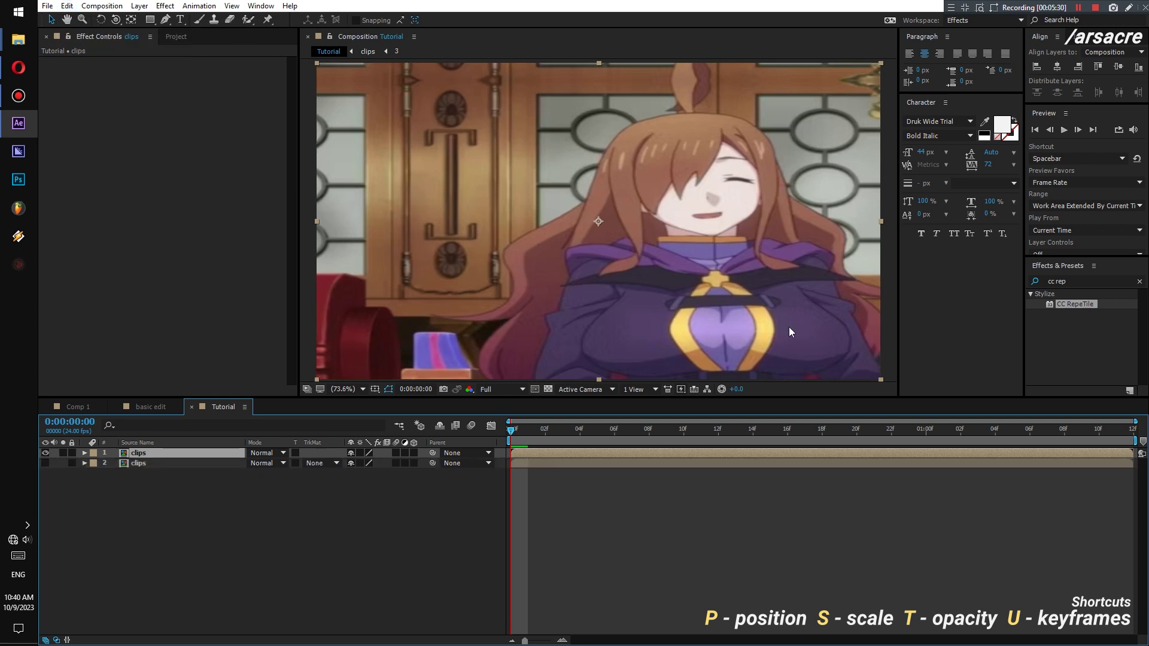
# Apply the Find Edges effect to the upper clips layer and invert it.
pyautogui.moveTo(1072, 281); pyautogui.dragTo(969, 287)
pyautogui.write('edges')
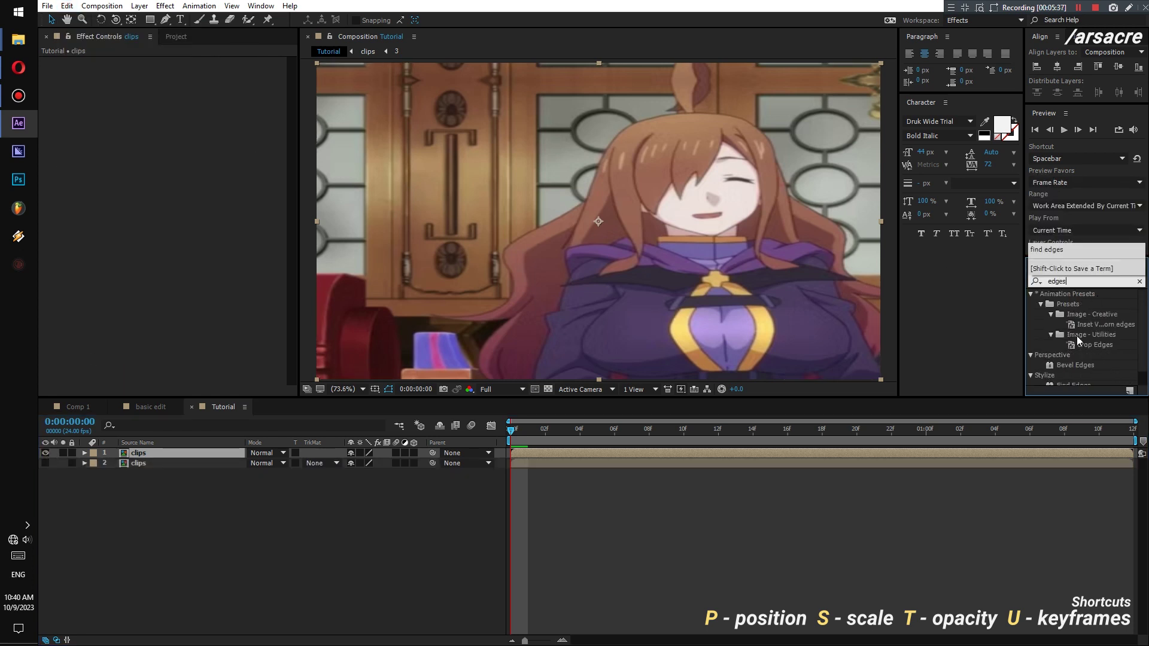
pyautogui.scroll(-1, 1089, 332)
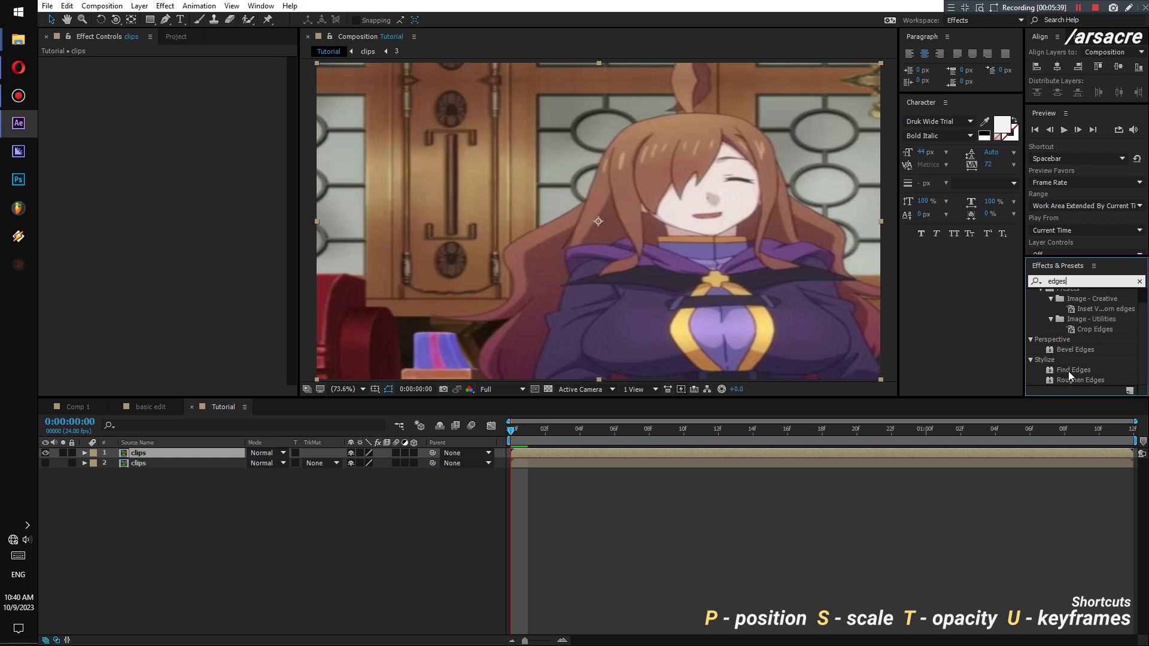
pyautogui.moveTo(1068, 371); pyautogui.dragTo(547, 455)
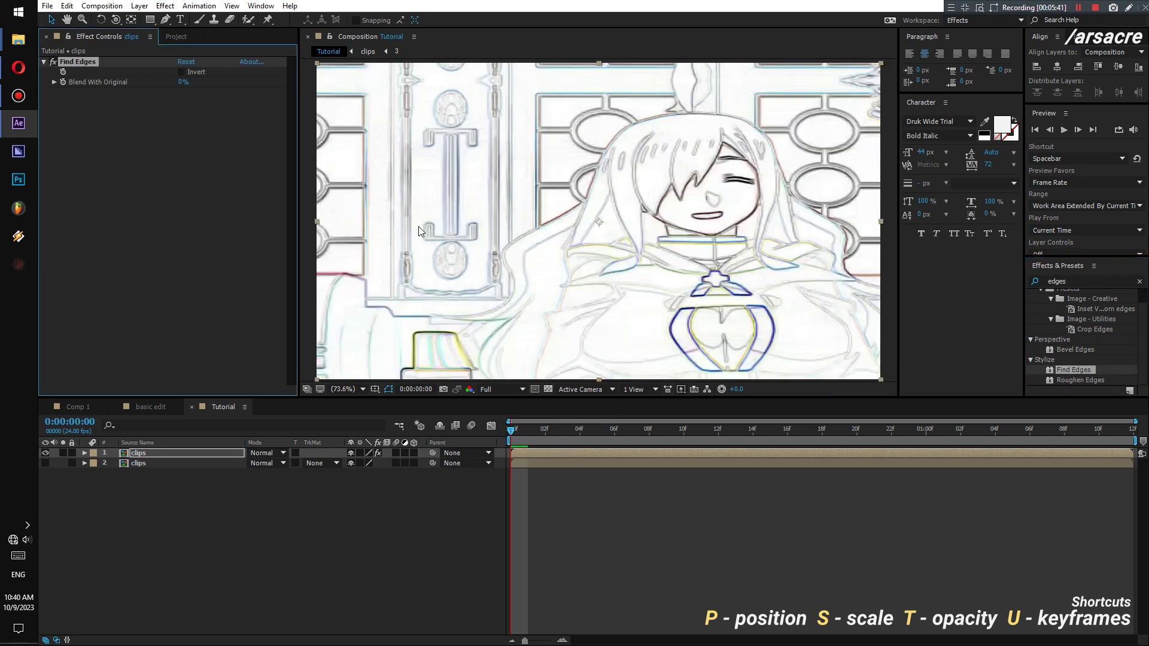
pyautogui.click(182, 72)
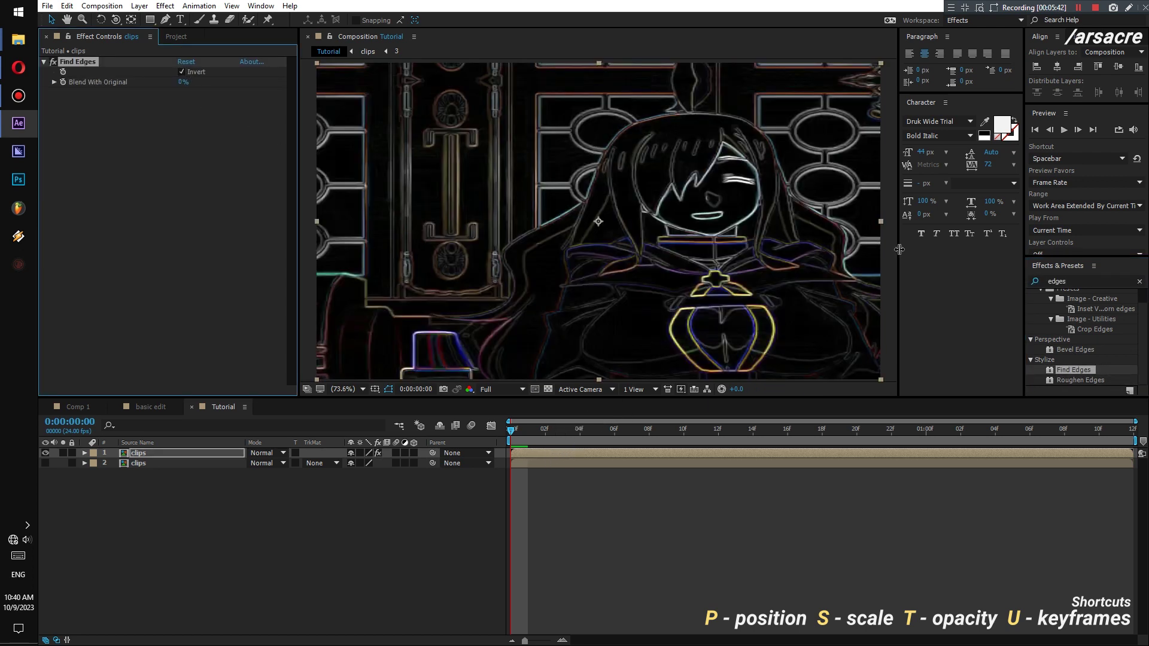
# Add a Tint effect to the upper clips layer and map white to purple.
pyautogui.doubleClick(1065, 280)
pyautogui.write('tint')
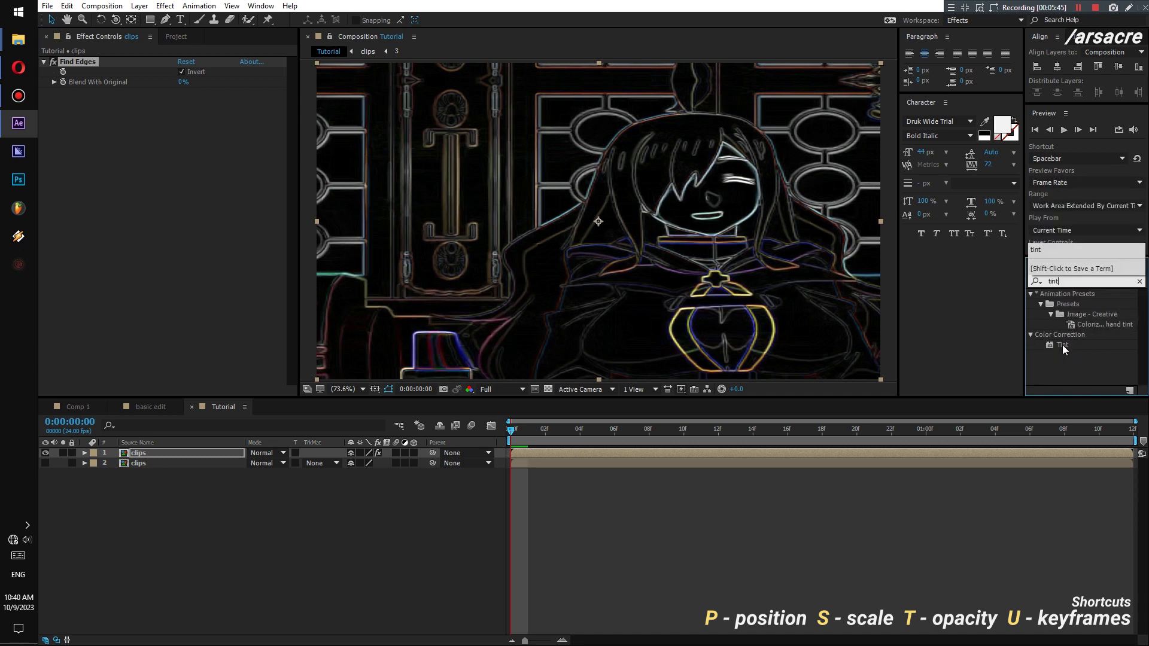
pyautogui.moveTo(1063, 347); pyautogui.dragTo(179, 130)
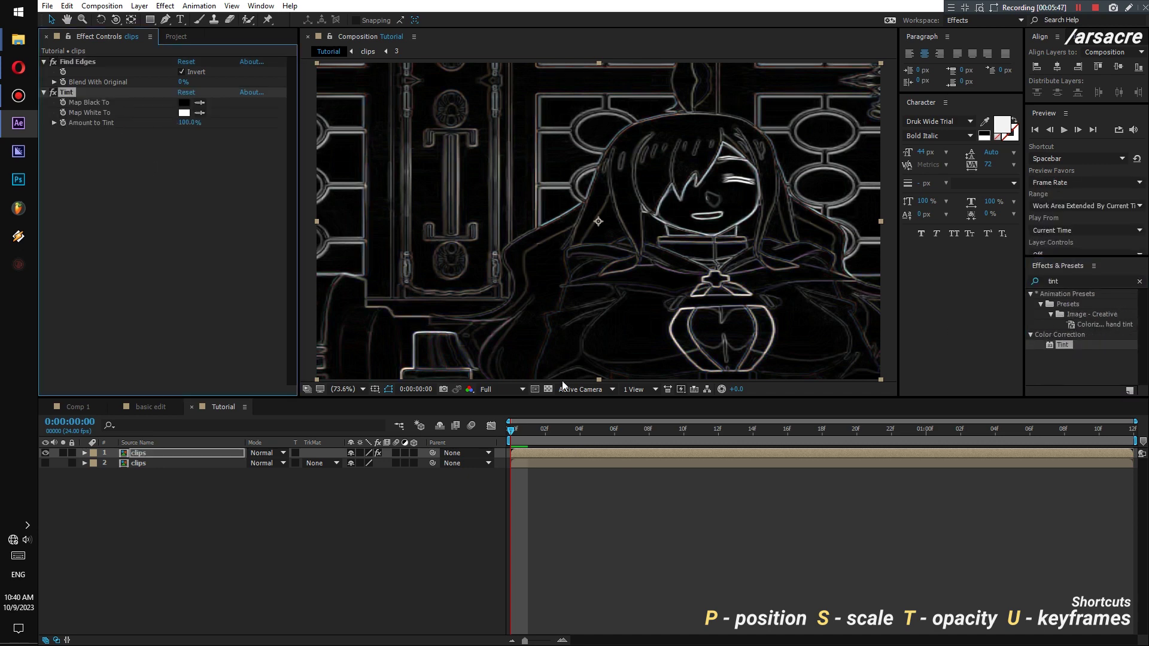
pyautogui.moveTo(561, 430); pyautogui.dragTo(631, 447)
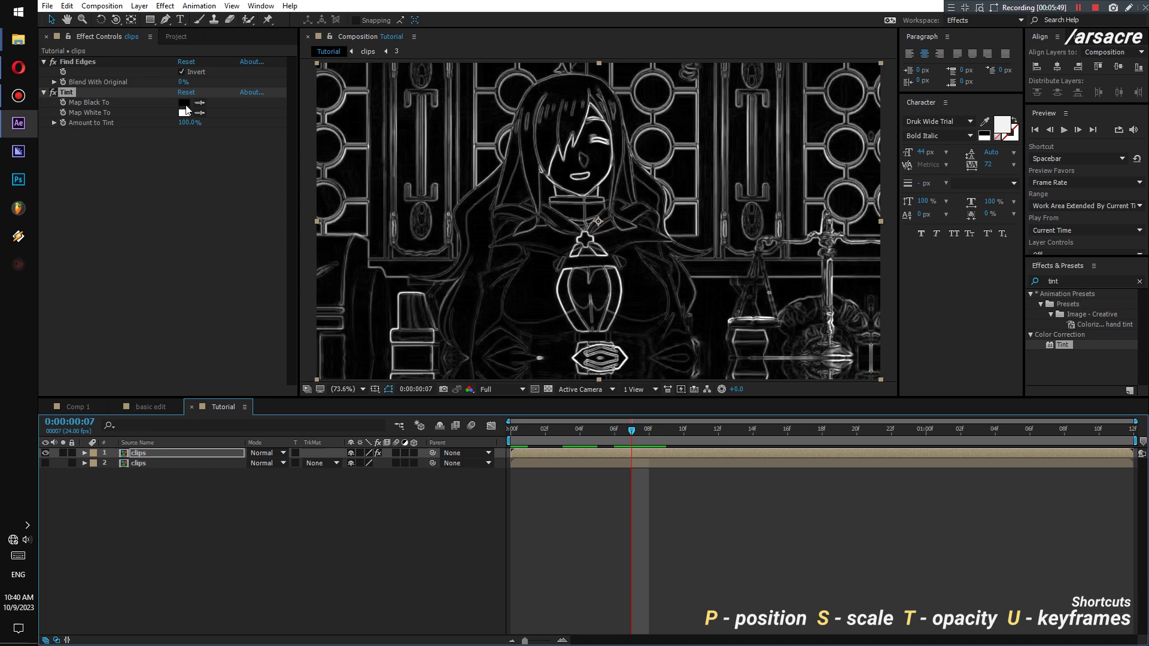
pyautogui.click(183, 113)
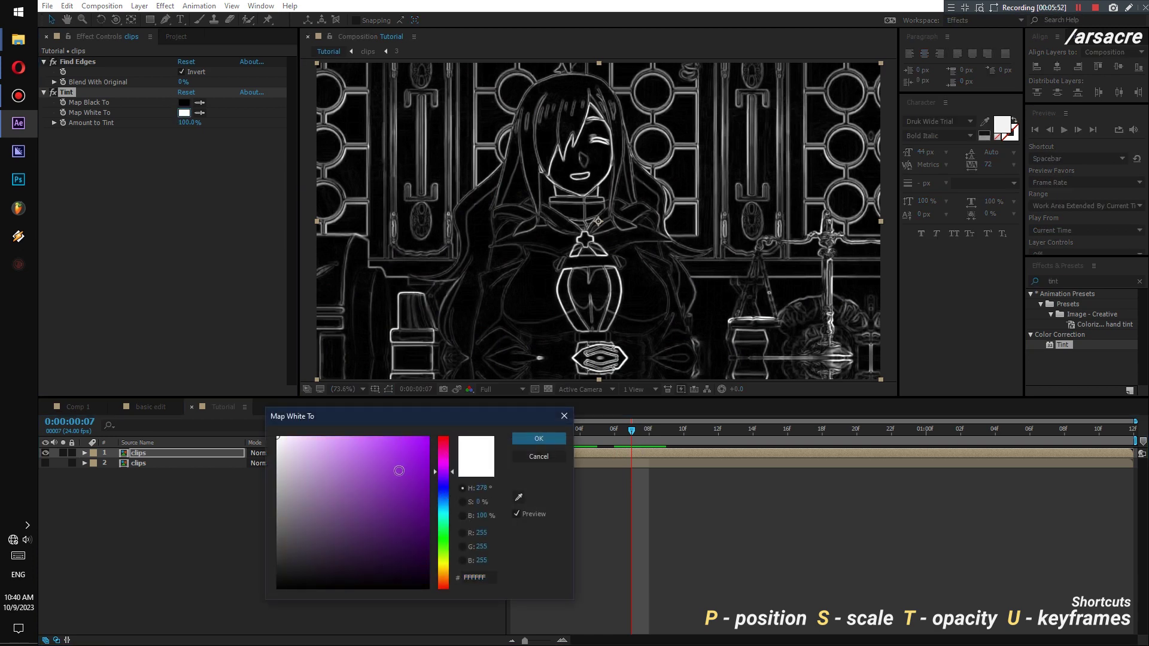
pyautogui.click(399, 471)
pyautogui.click(539, 439)
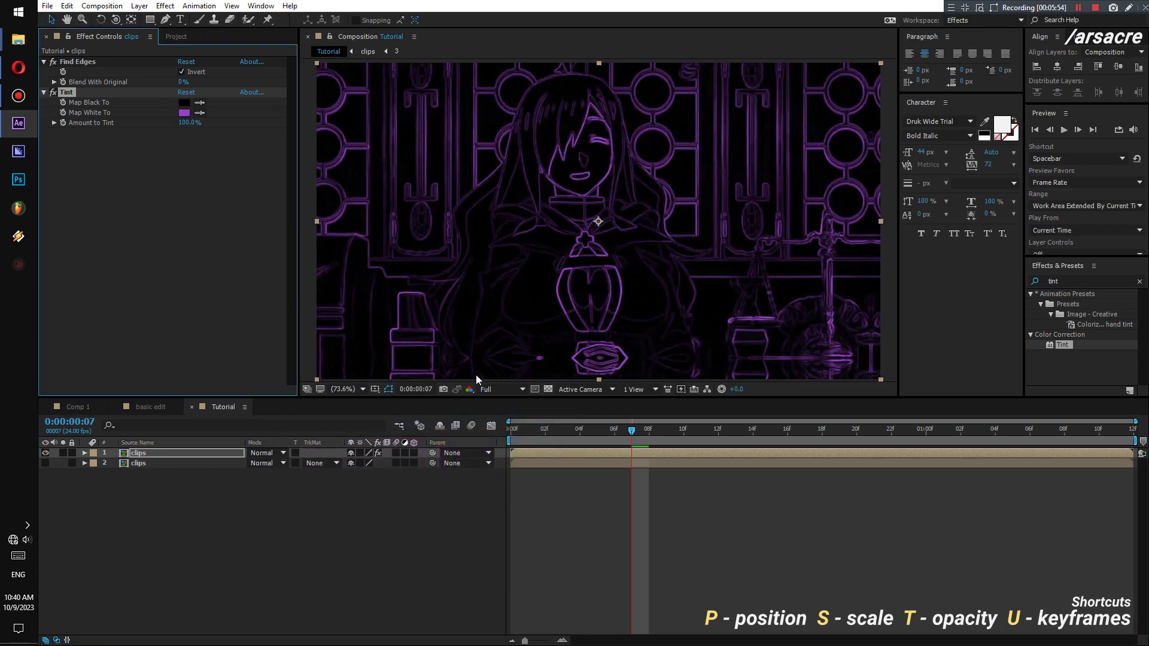
# Keyframe Tint's Map White To as purple at frame 11 and change it to orange at frame 12.
pyautogui.moveTo(626, 432); pyautogui.dragTo(705, 444)
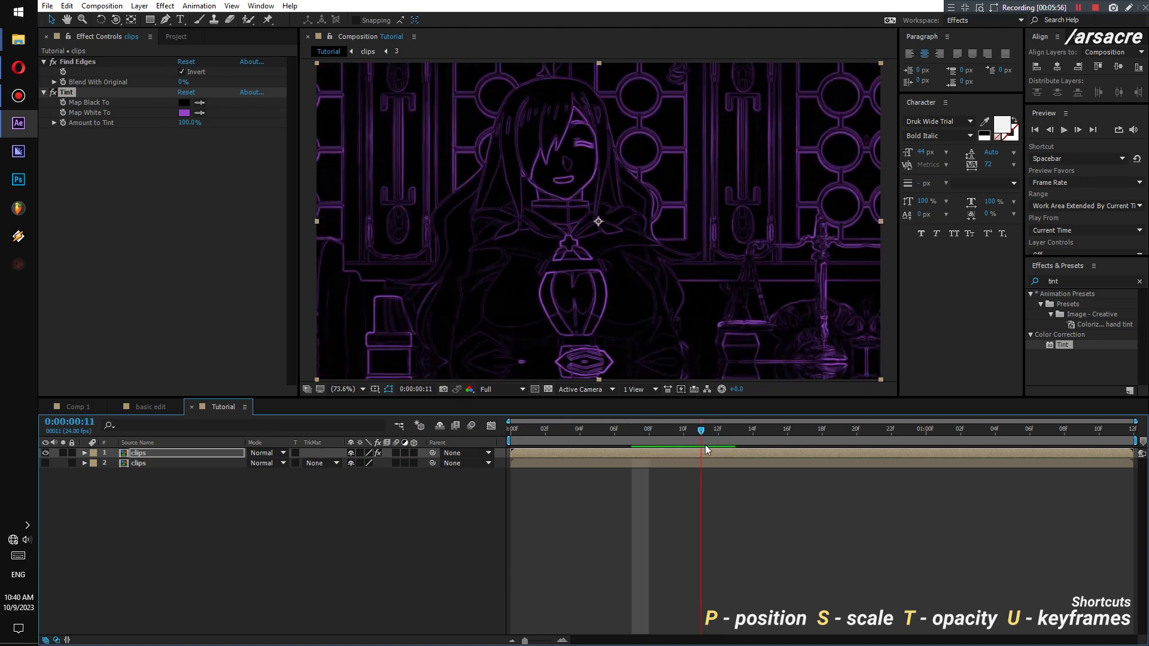
pyautogui.click(60, 113)
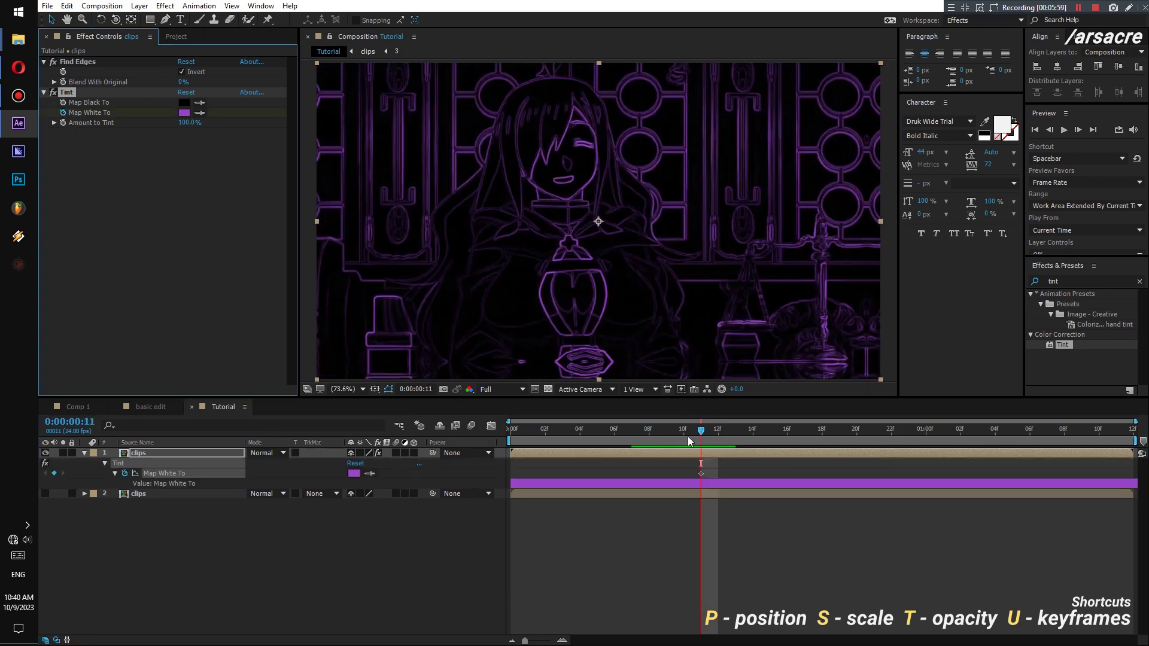
pyautogui.click(708, 434)
pyautogui.click(356, 473)
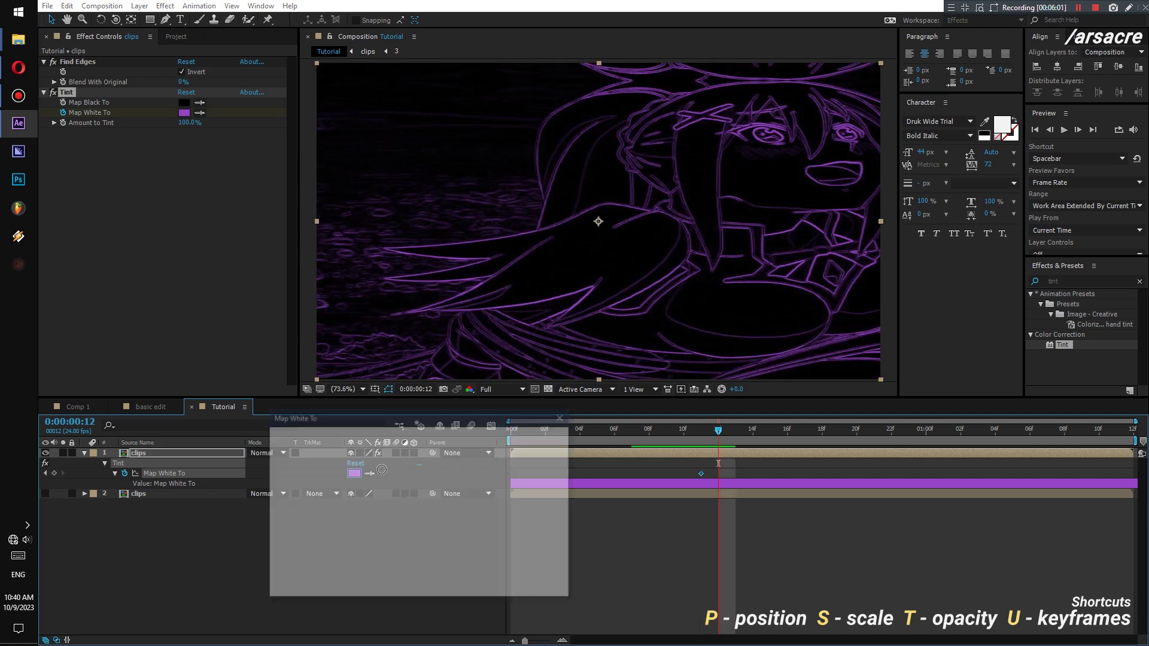
pyautogui.moveTo(447, 559); pyautogui.dragTo(445, 572)
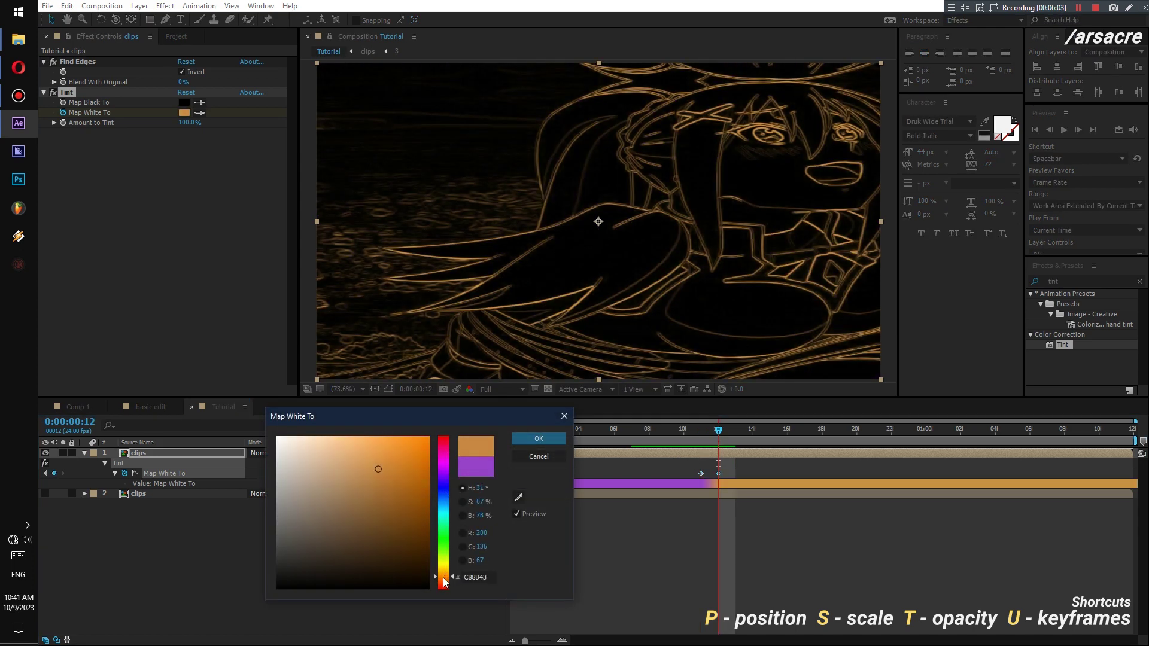
pyautogui.click(539, 439)
# Keyframe Map White To as orange at frame 23 and light blue at 01:00, and preview the colour changes.
pyautogui.moveTo(744, 439); pyautogui.dragTo(926, 439)
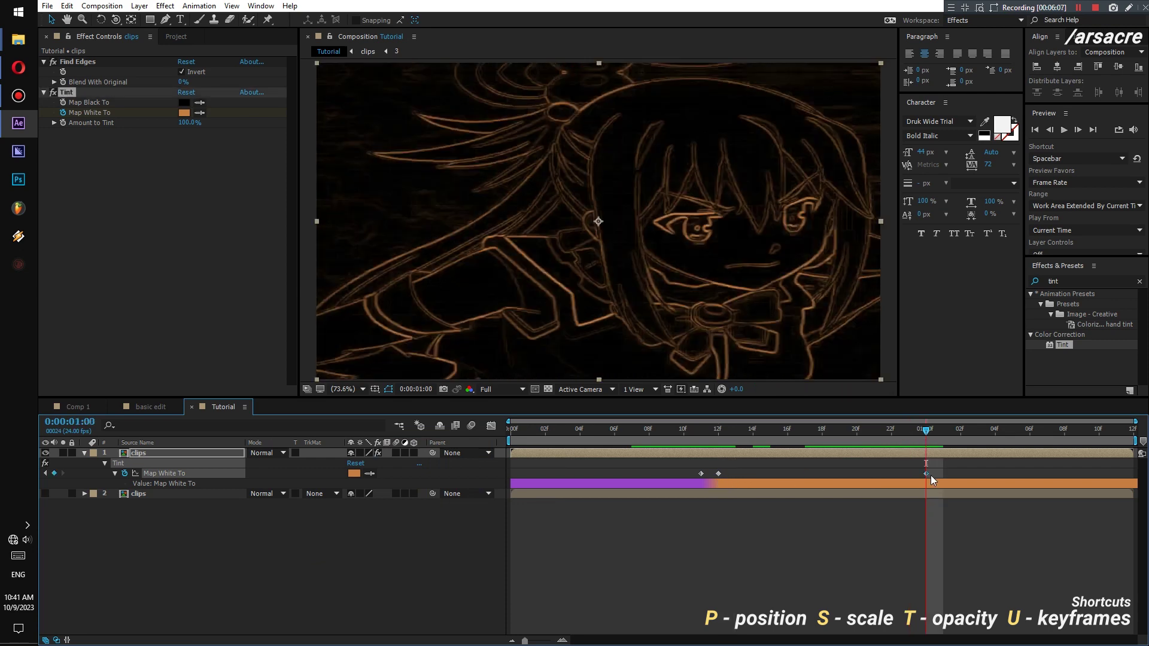
pyautogui.moveTo(916, 439)
pyautogui.mouseDown()
pyautogui.moveTo(851, 451)
pyautogui.moveTo(925, 456)
pyautogui.mouseUp()
pyautogui.click(354, 474)
pyautogui.moveTo(441, 576); pyautogui.dragTo(441, 508)
pyautogui.click(538, 439)
pyautogui.moveTo(893, 430); pyautogui.dragTo(664, 431)
pyautogui.press('space')
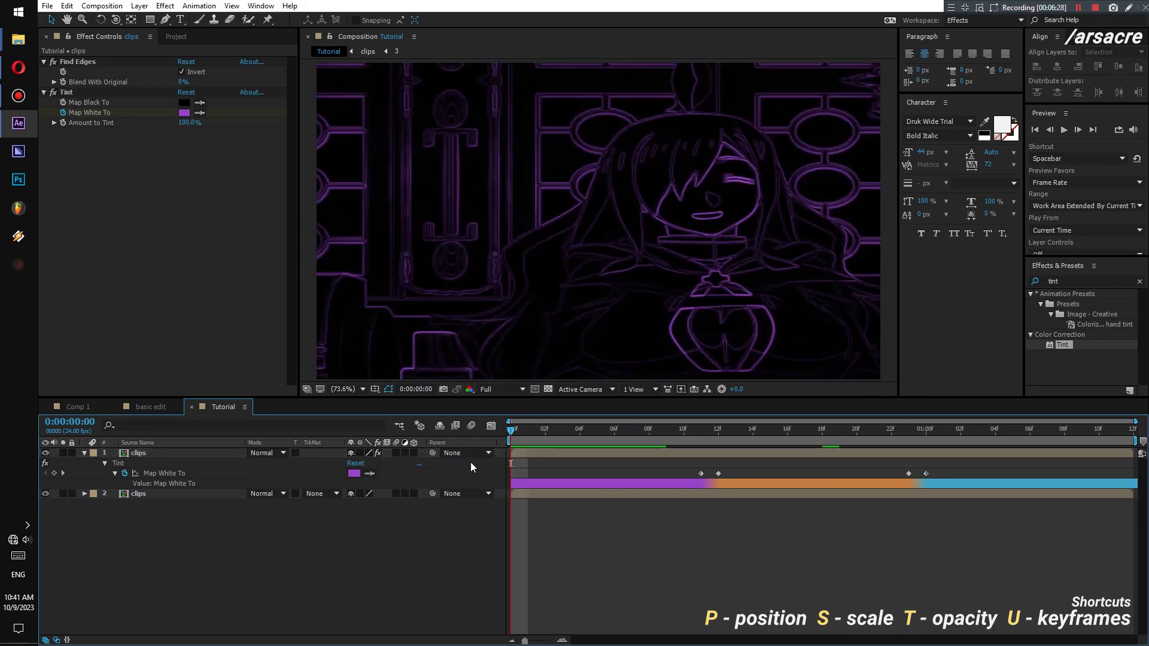
# Show the lower clips layer and keyframe the upper one's opacity from 100% at frame 0 to 0% at frame 6.
pyautogui.click(156, 454)
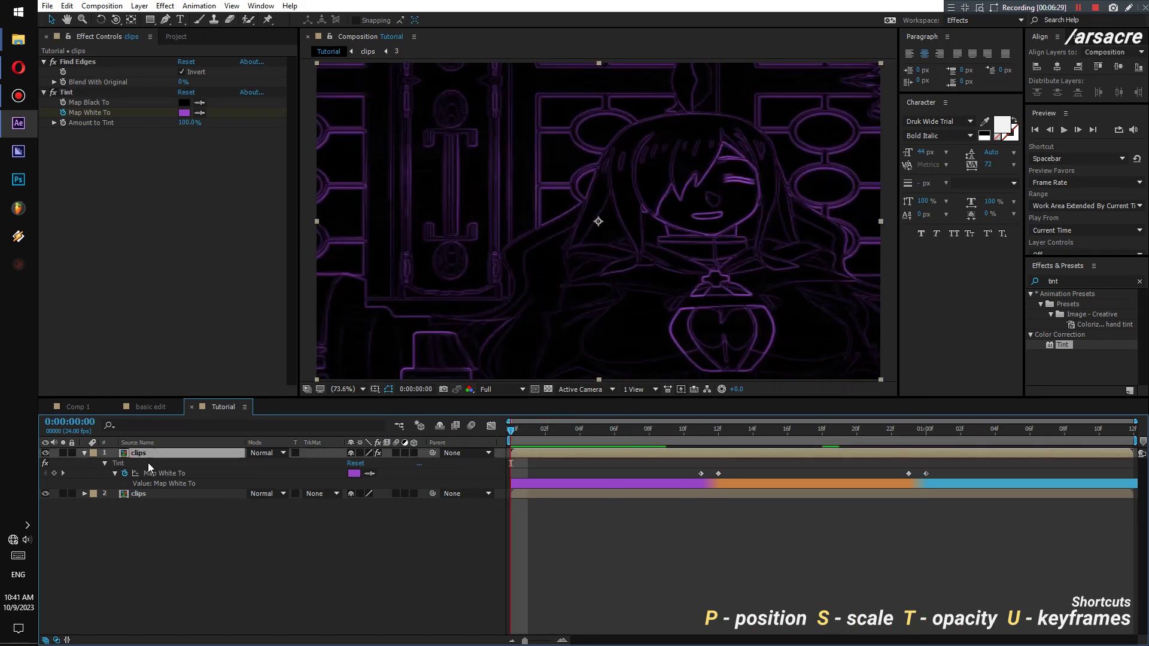
pyautogui.click(144, 494)
pyautogui.click(141, 453)
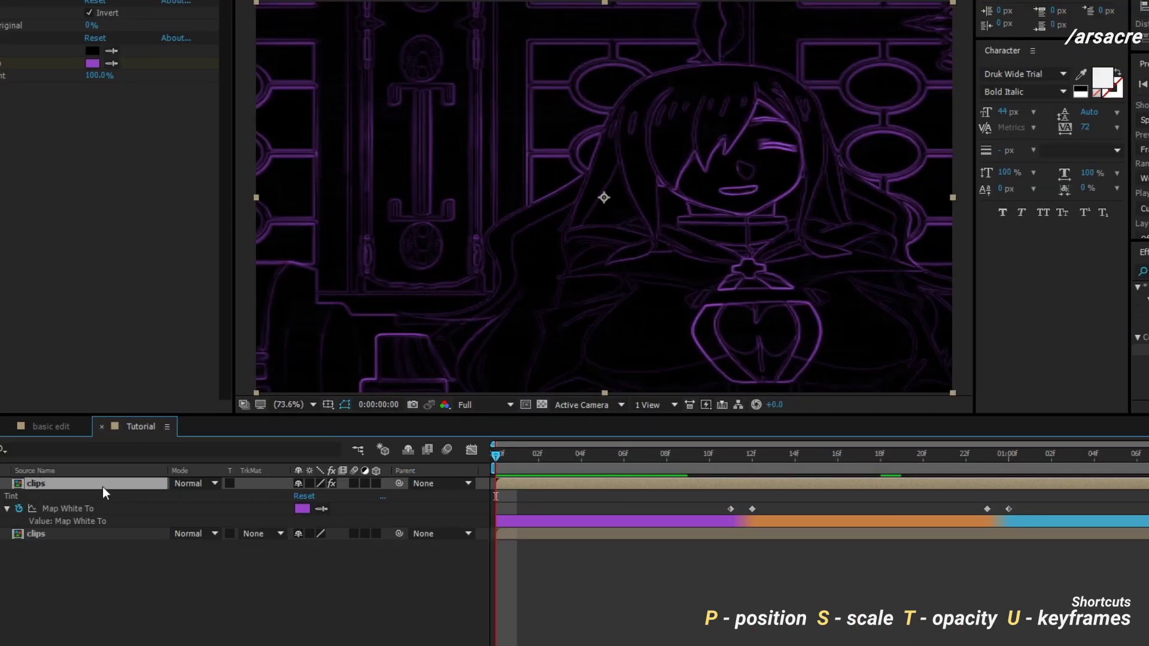
pyautogui.press('t')
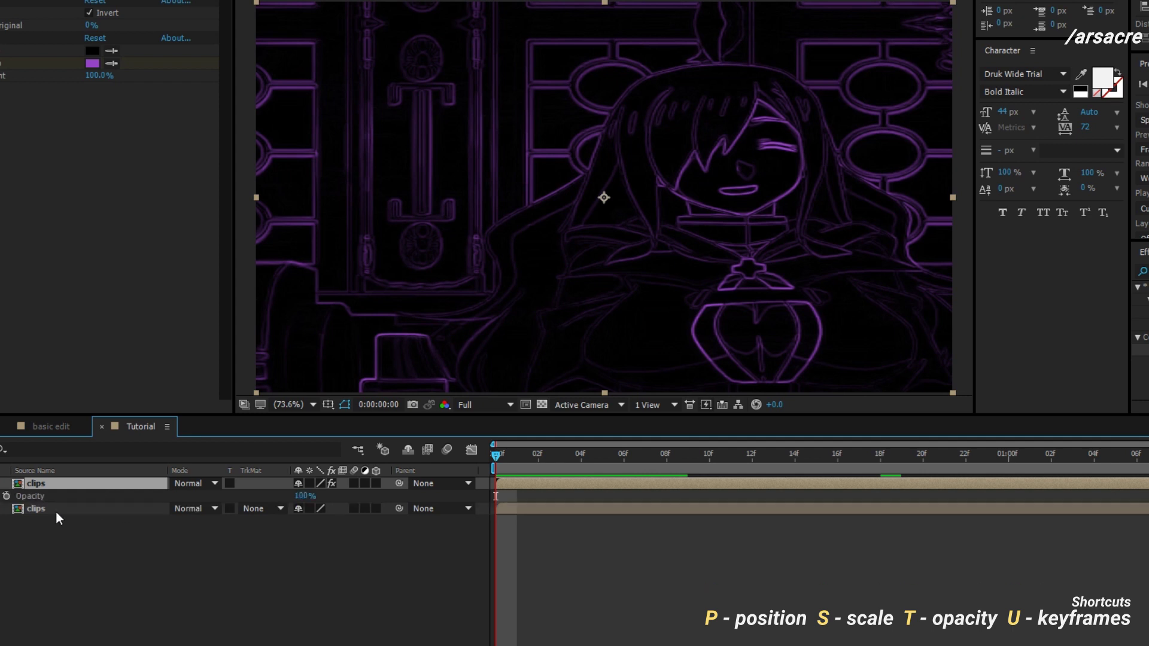
pyautogui.click(5, 496)
pyautogui.moveTo(497, 456); pyautogui.dragTo(619, 469)
pyautogui.moveTo(302, 502); pyautogui.dragTo(236, 503)
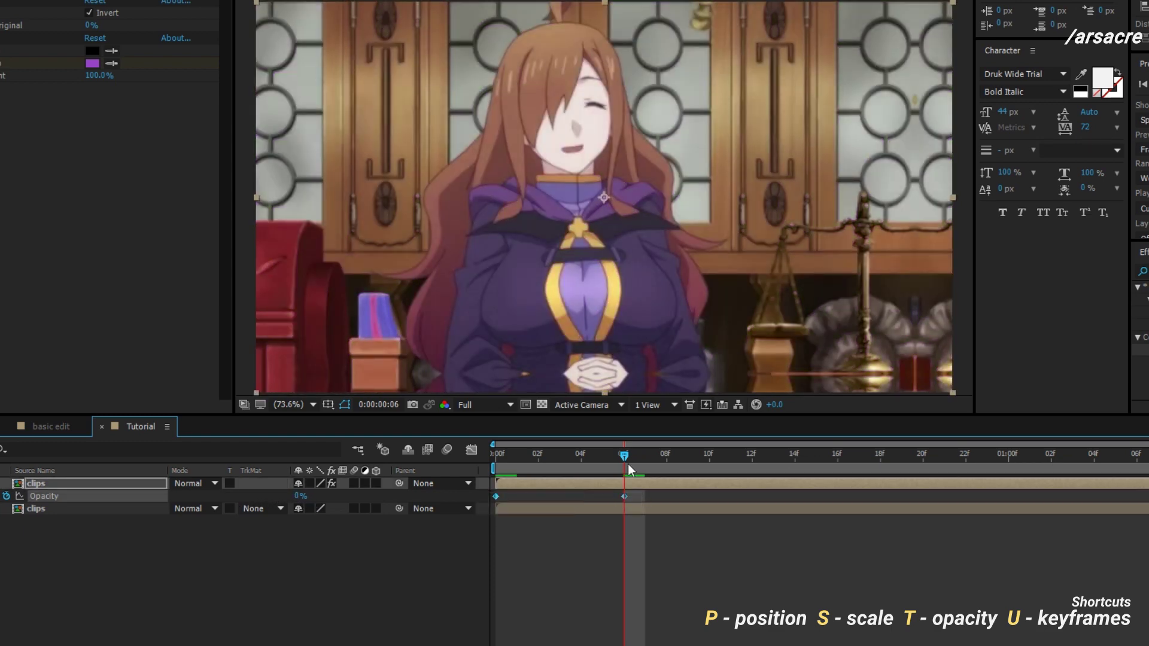
# Copy the upper clips layer's two opacity keyframes, paste them at frame 12 and 01:00, and preview the fades.
pyautogui.moveTo(627, 464); pyautogui.dragTo(738, 464)
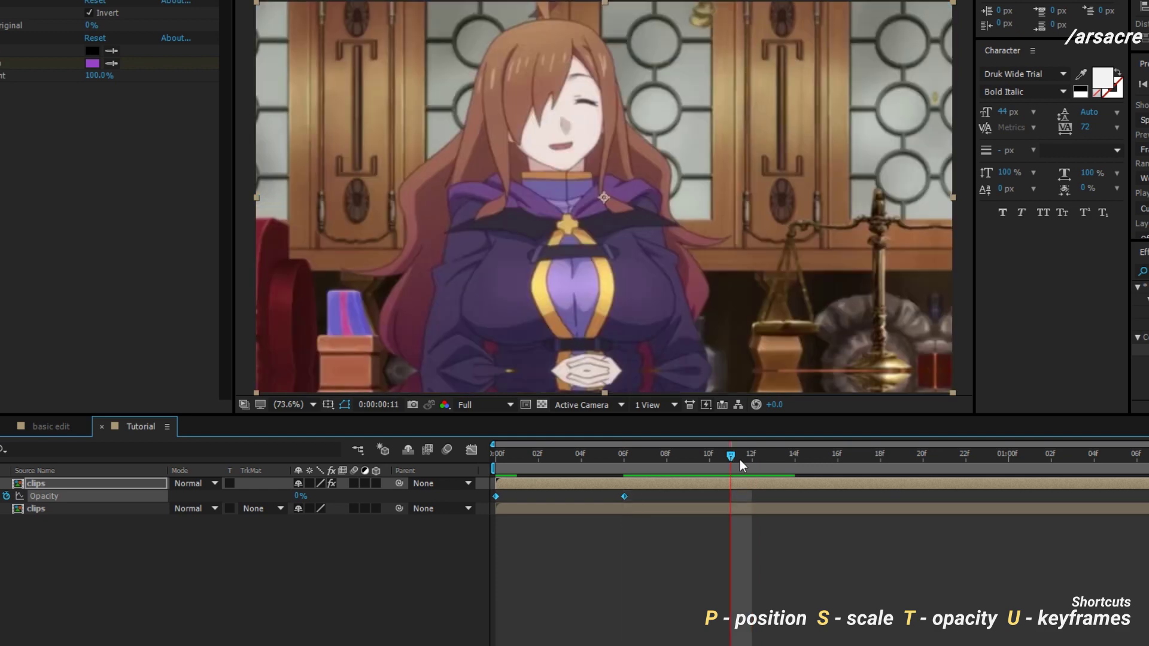
pyautogui.click(748, 460)
pyautogui.moveTo(677, 495); pyautogui.dragTo(492, 495)
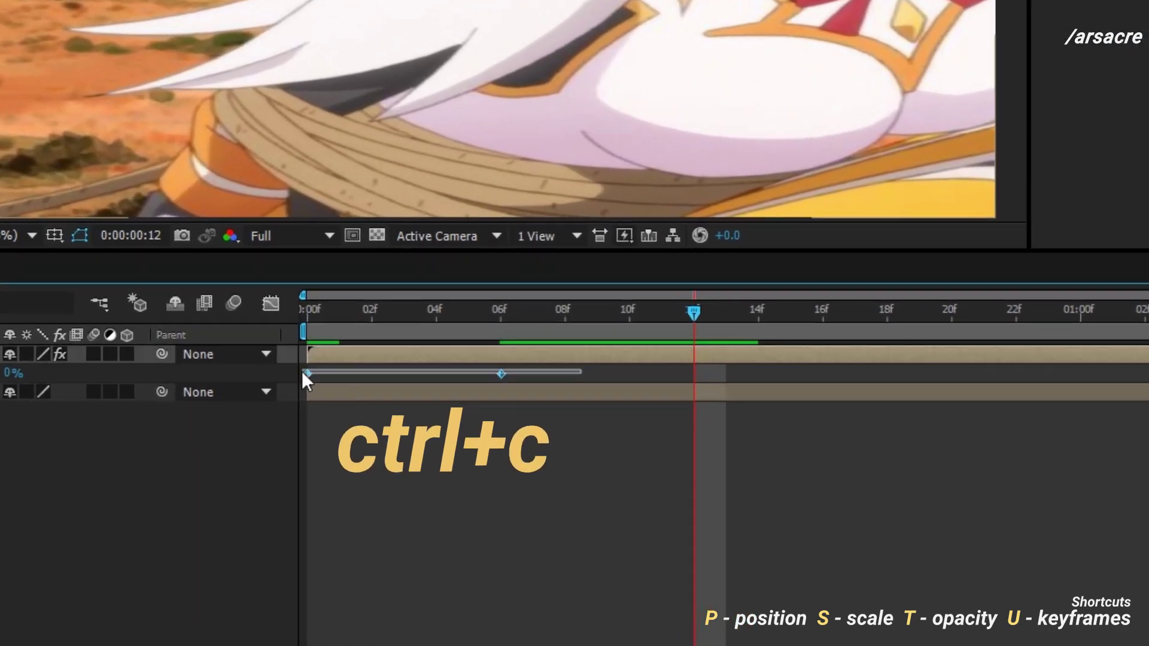
pyautogui.moveTo(303, 374); pyautogui.dragTo(307, 377)
pyautogui.hotkey('ctrl', 'c')
pyautogui.hotkey('ctrl', 'v')
pyautogui.moveTo(694, 312); pyautogui.dragTo(1088, 342)
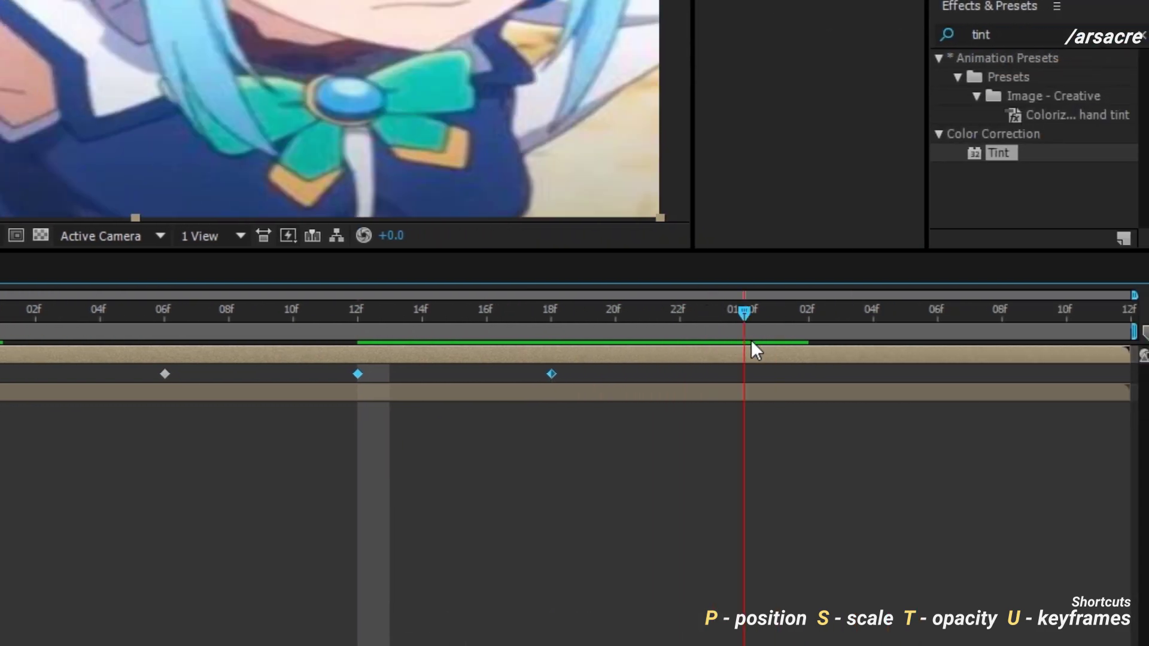
pyautogui.moveTo(734, 343); pyautogui.dragTo(711, 329)
pyautogui.hotkey('ctrl', 'v')
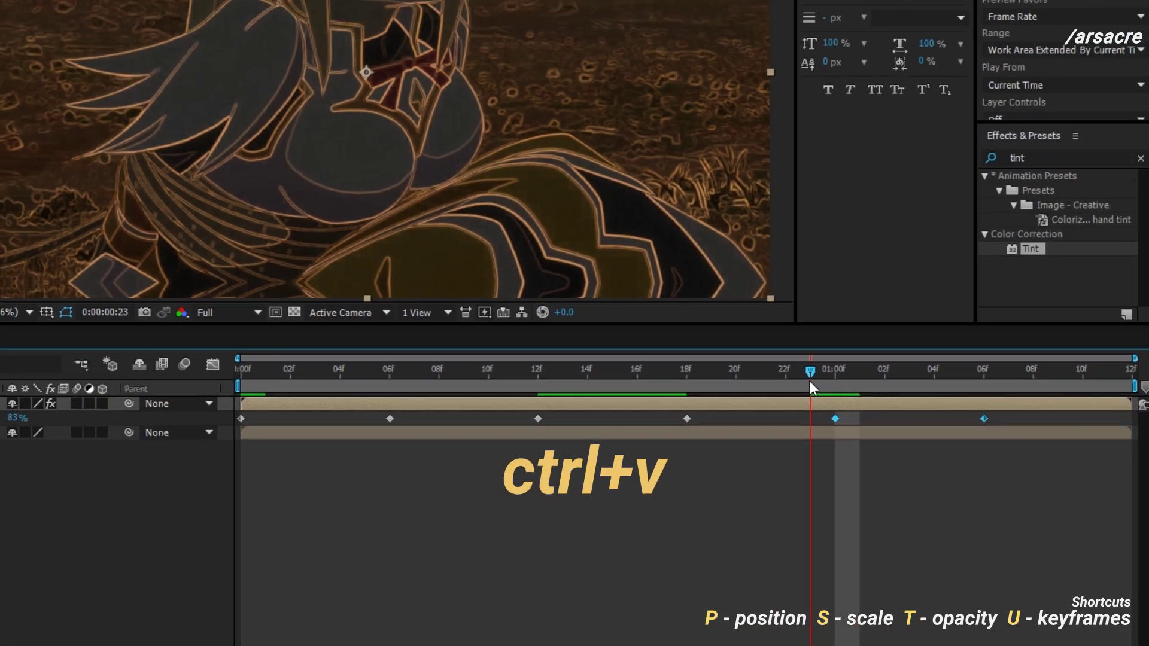
pyautogui.press('space')
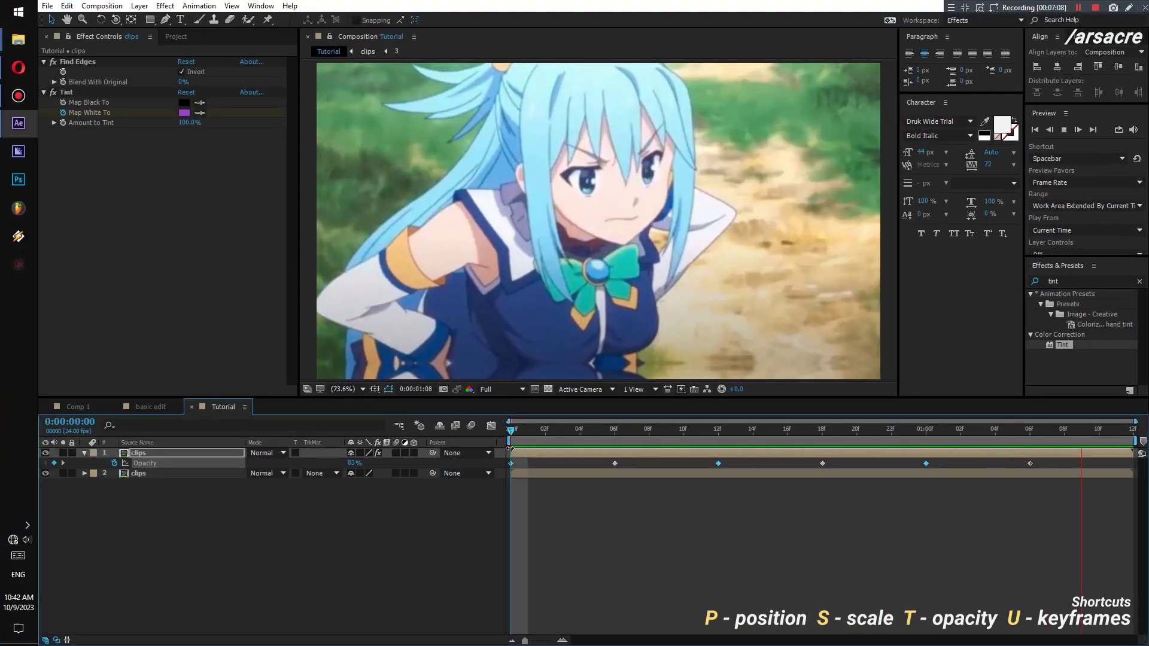
pyautogui.press('space')
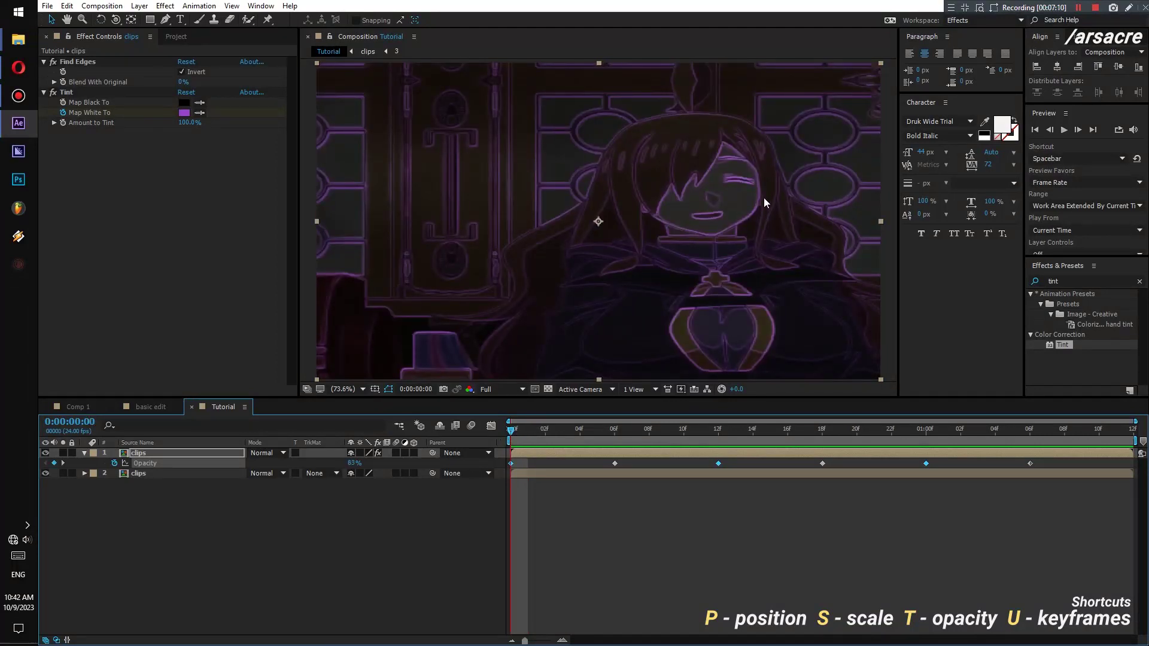
# Add Shift Channels to the upper clips layer and try taking alpha from Lightness.
pyautogui.click(1065, 279)
pyautogui.write('shift')
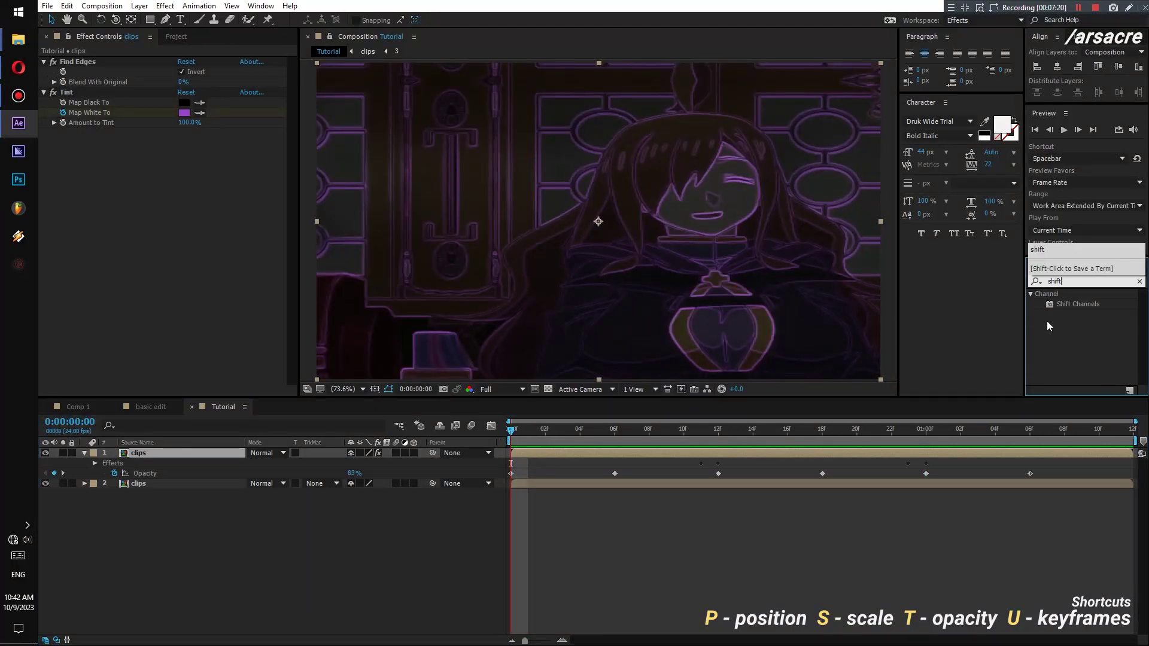
pyautogui.moveTo(1071, 304); pyautogui.dragTo(143, 128)
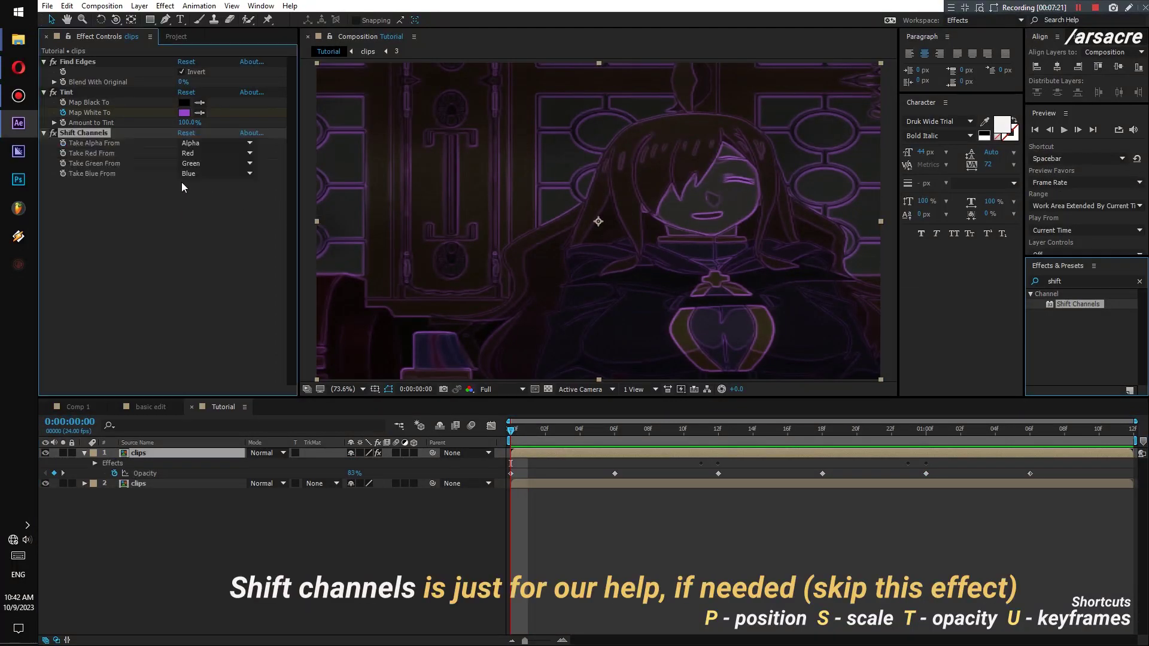
pyautogui.click(202, 143)
pyautogui.click(210, 235)
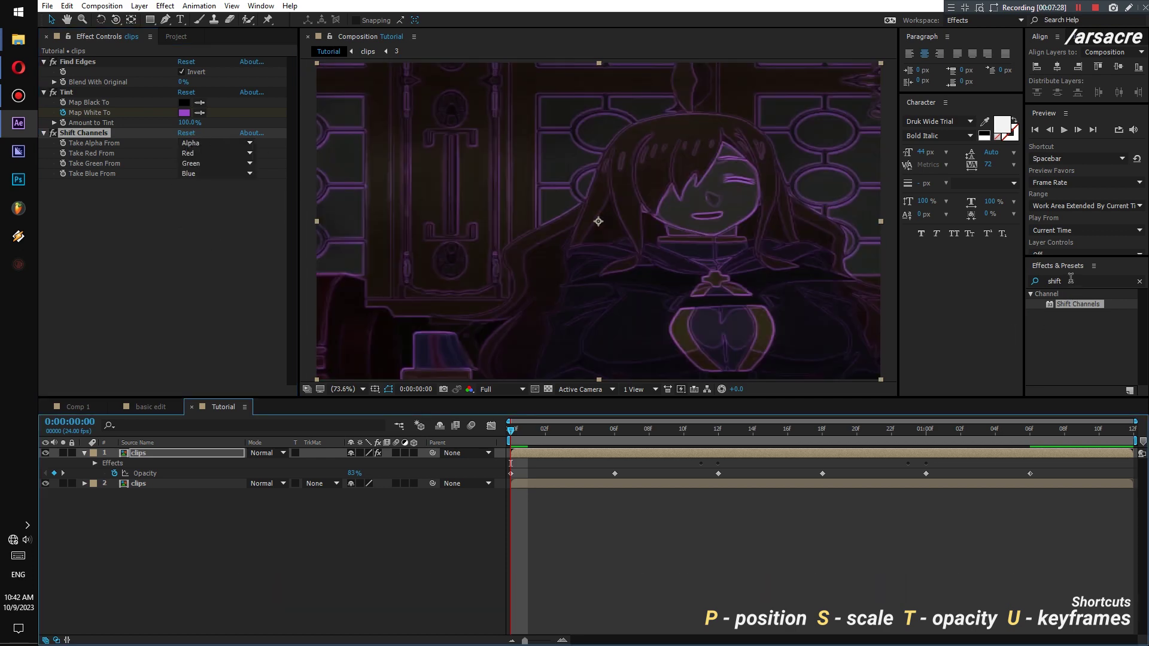
# Find the Deep Glow effect and apply it to the upper clips layer below Shift Channels.
pyautogui.doubleClick(1070, 278)
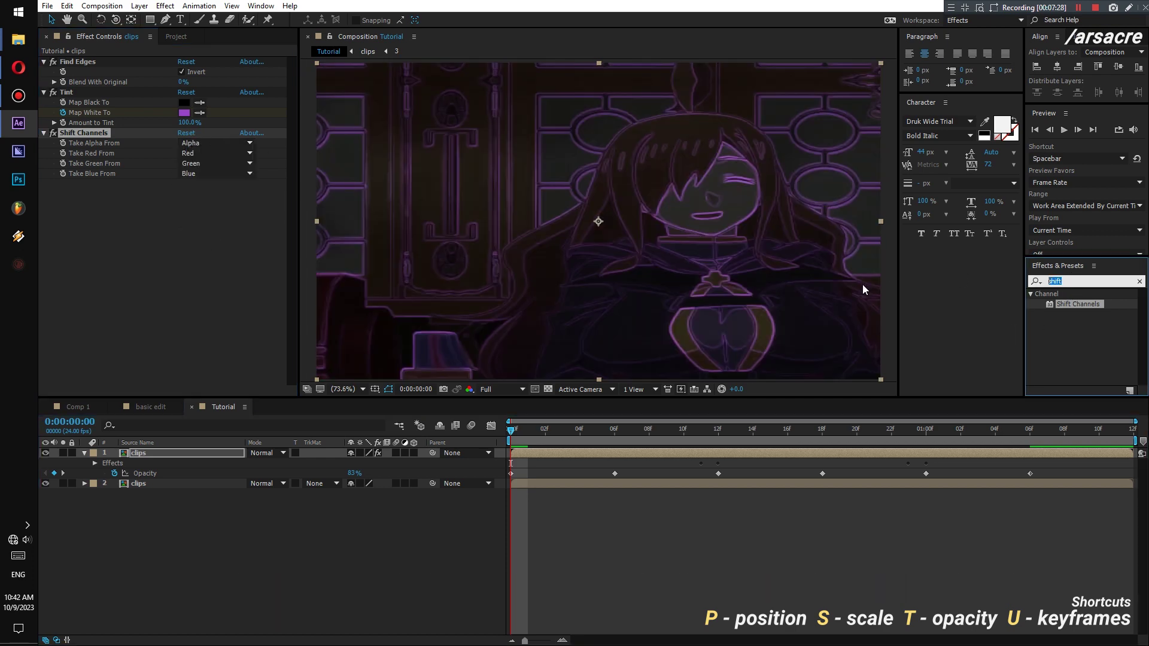
pyautogui.write('glo')
pyautogui.press('BackSpace')
pyautogui.press('BackSpace')
pyautogui.press('BackSpace')
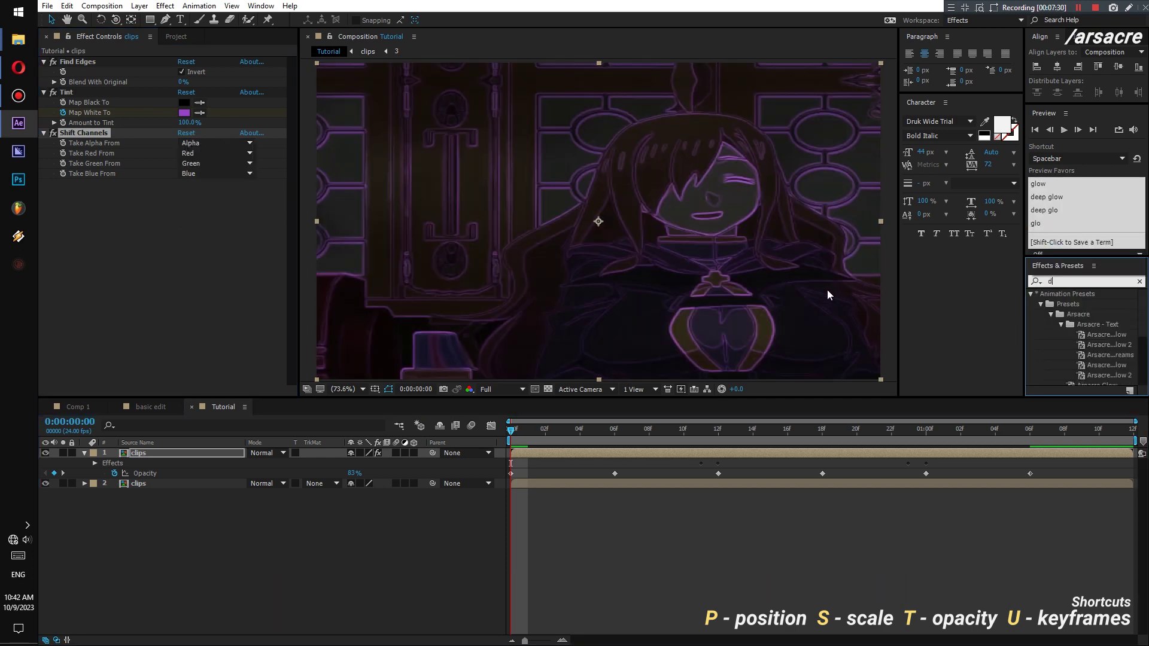
pyautogui.write('deep glo')
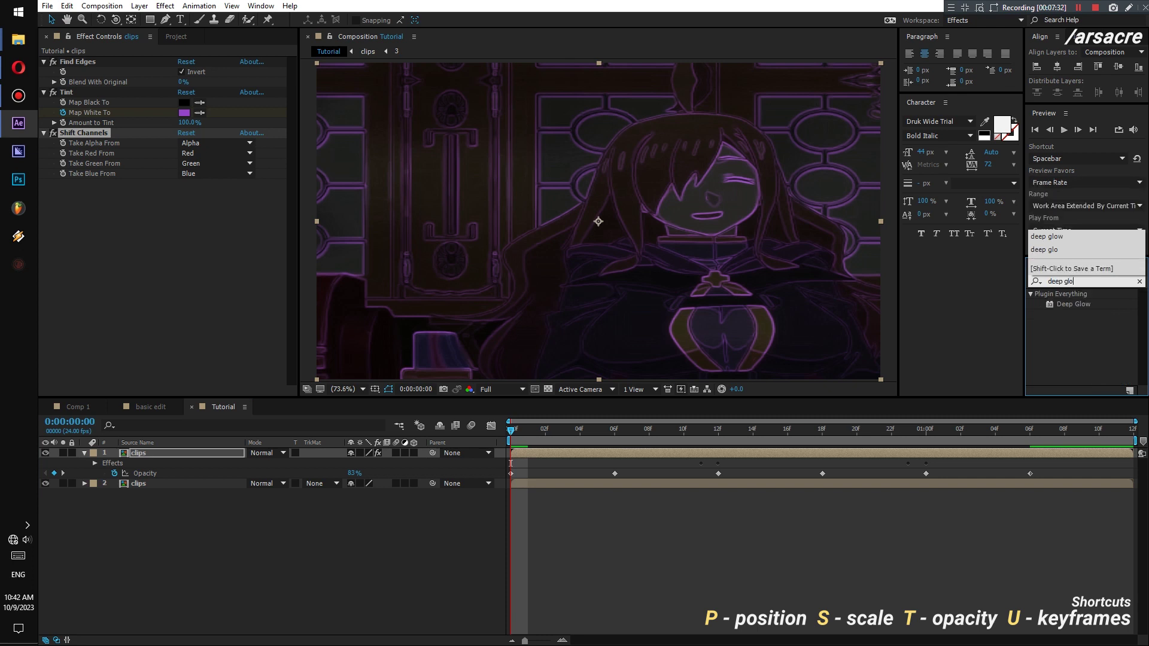
pyautogui.write('w')
pyautogui.moveTo(1073, 304); pyautogui.dragTo(381, 234)
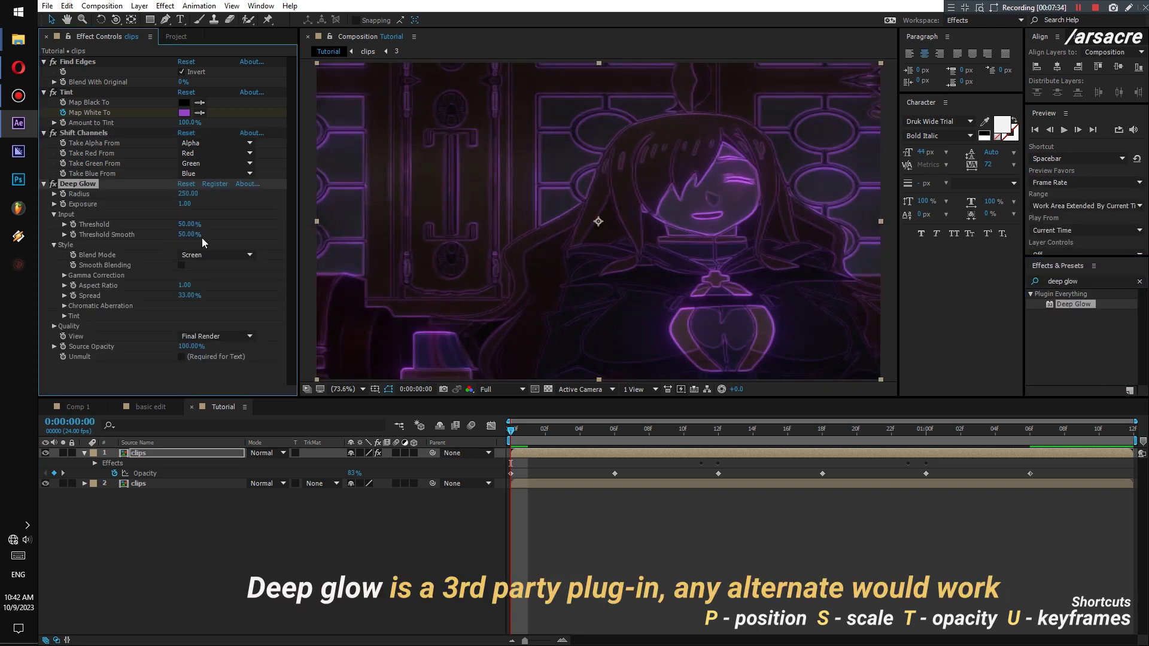
# Set Deep Glow to radius 179, exposure 2.39, threshold 52%, threshold smooth 17%, aspect ratio 1.29 and spread 26.9%.
pyautogui.moveTo(185, 235); pyautogui.dragTo(159, 247)
pyautogui.moveTo(184, 204); pyautogui.dragTo(270, 204)
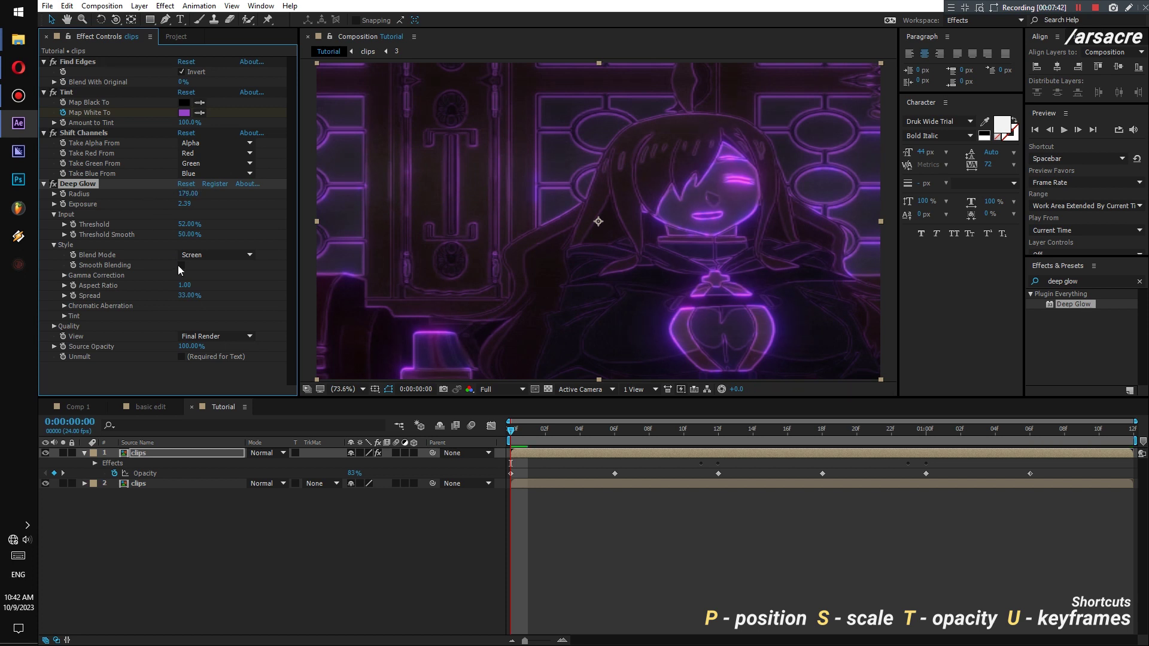
pyautogui.moveTo(184, 288); pyautogui.dragTo(193, 287)
pyautogui.moveTo(173, 234); pyautogui.dragTo(153, 240)
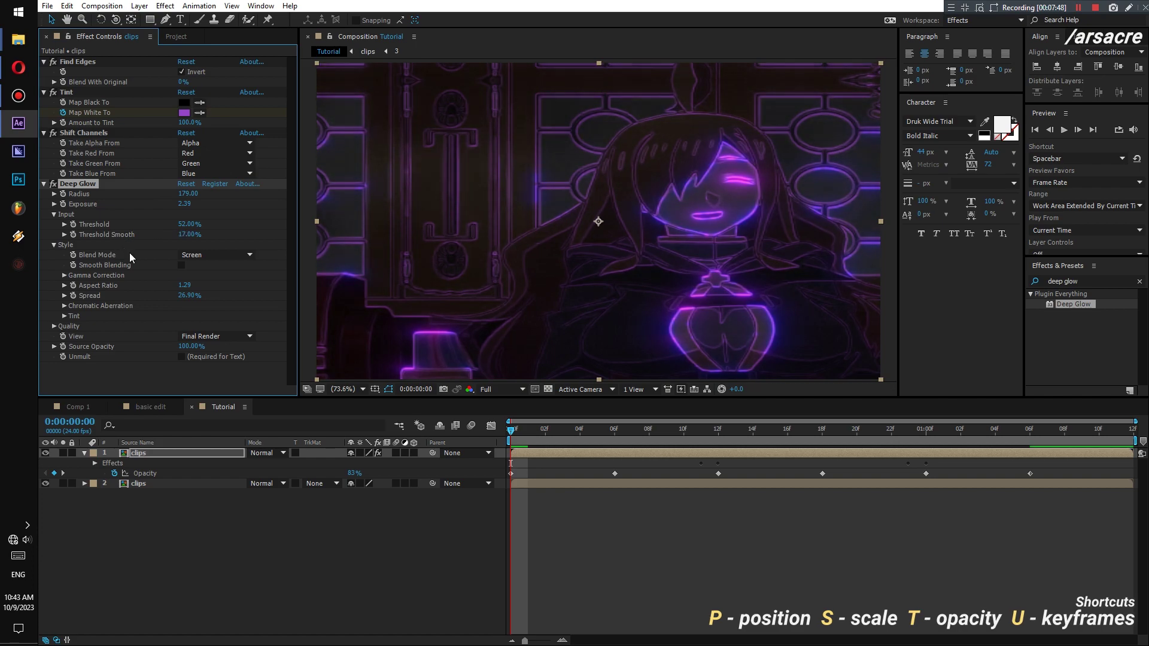